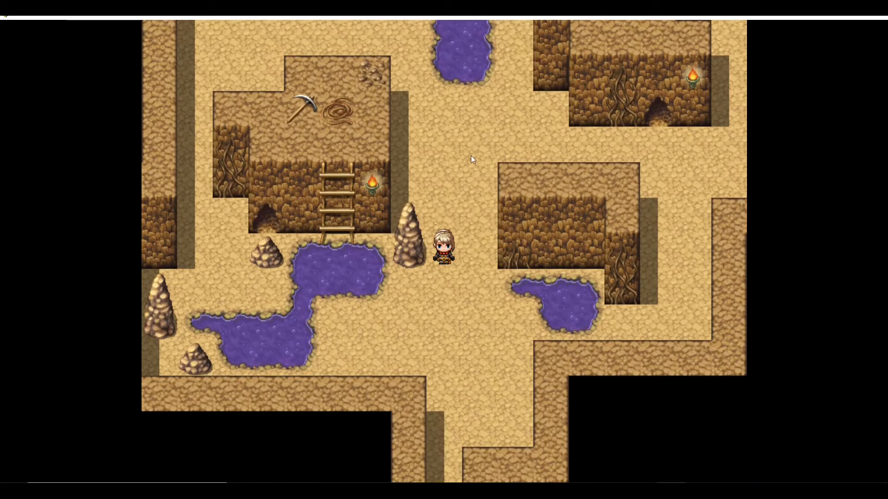
# - Walk the character around the cave map near the ladder and pools
pyautogui.moveTo(470, 155)
pyautogui.mouseDown()
pyautogui.moveTo(529, 187)
pyautogui.moveTo(562, 220)
pyautogui.mouseUp()
pyautogui.click(508, 141)
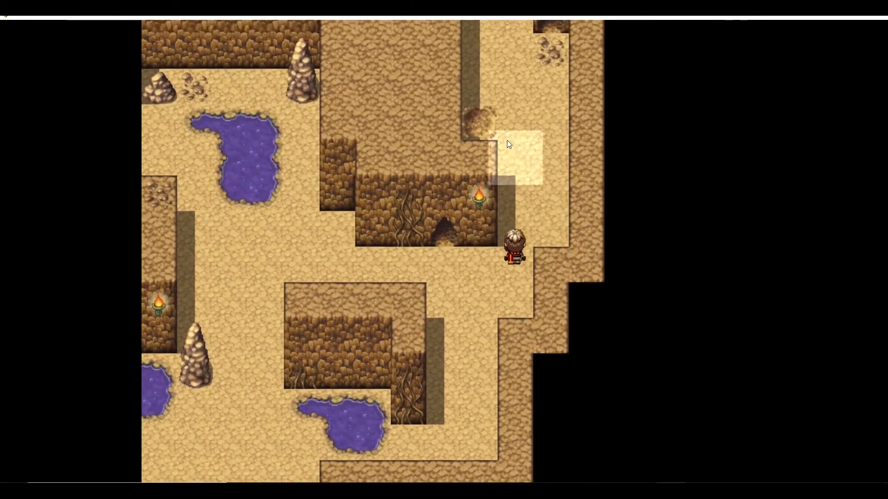
pyautogui.click(512, 124)
pyautogui.click(530, 347)
pyautogui.click(446, 382)
pyautogui.click(329, 263)
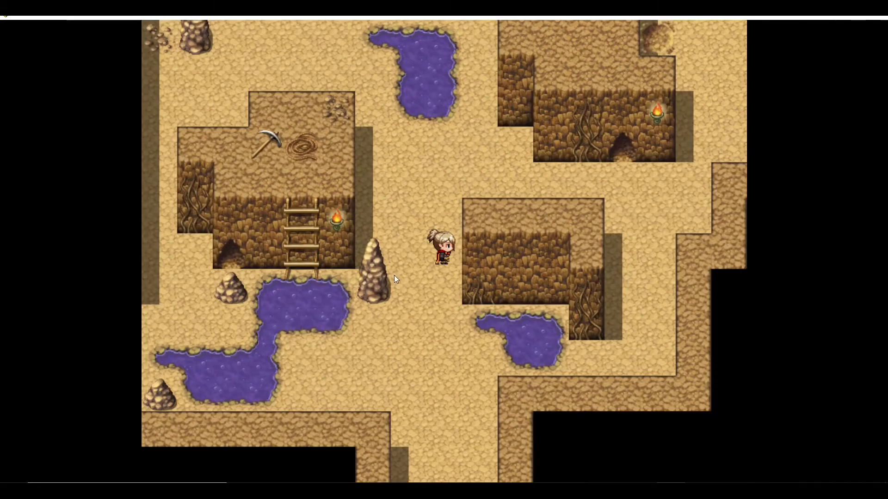
pyautogui.click(429, 285)
pyautogui.click(377, 301)
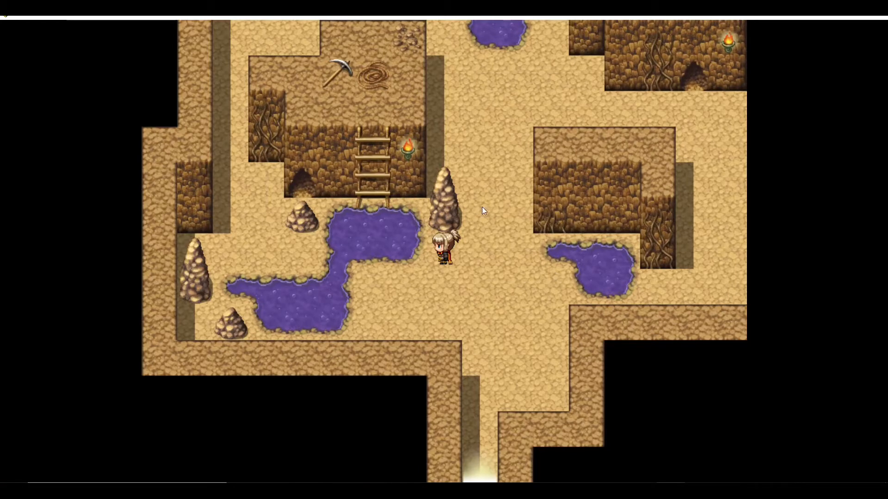
# - Open the game Options and set Volume BGS, Volume ME and Volume SE to 0%, then close the menu
pyautogui.rightClick(484, 182)
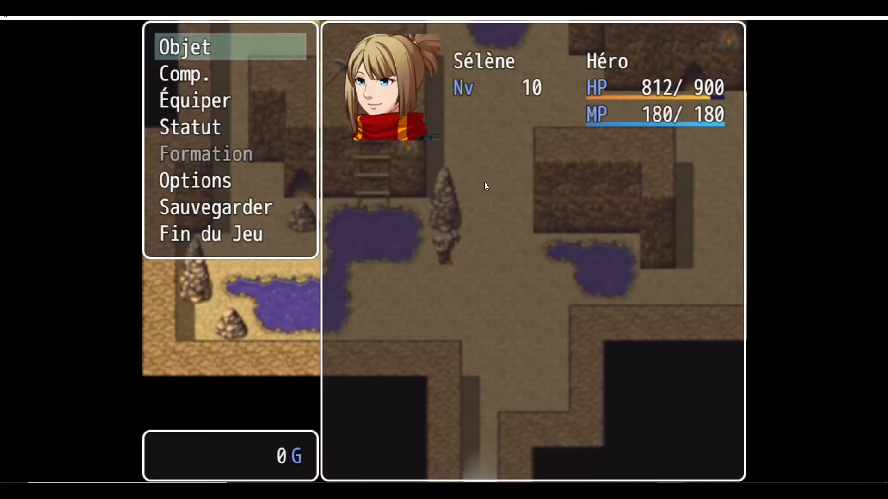
pyautogui.click(199, 185)
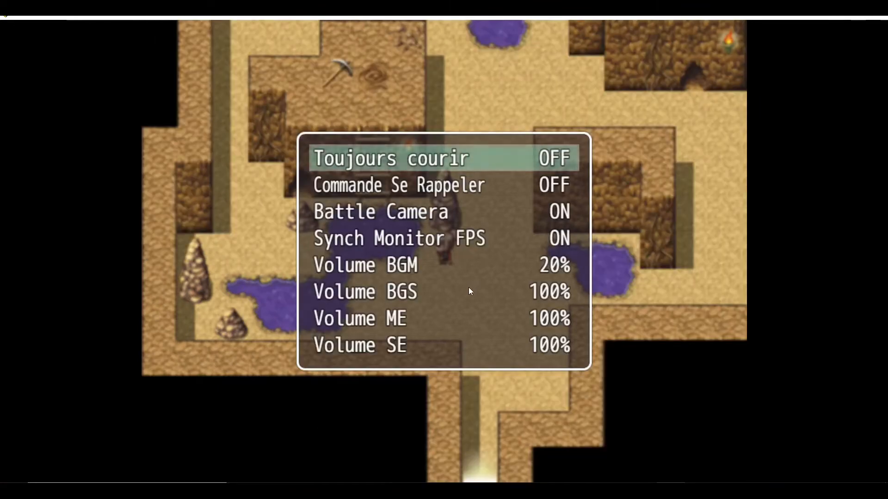
pyautogui.click(451, 290)
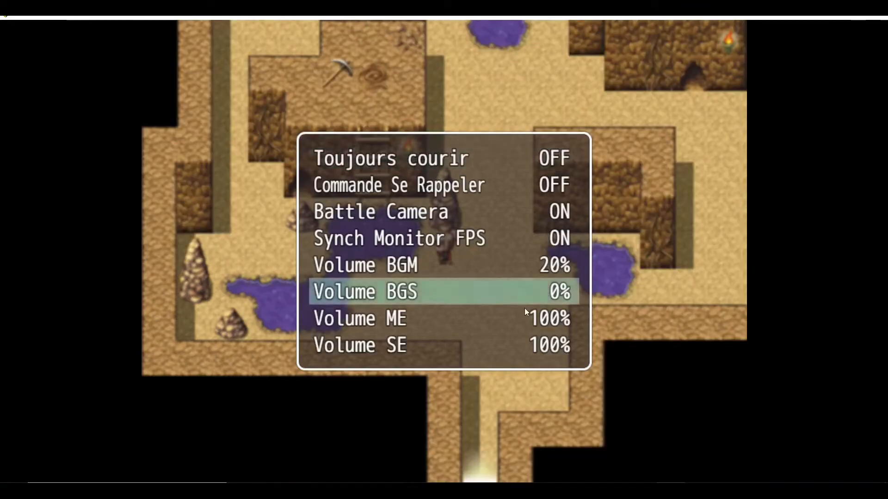
pyautogui.click(464, 319)
pyautogui.click(466, 345)
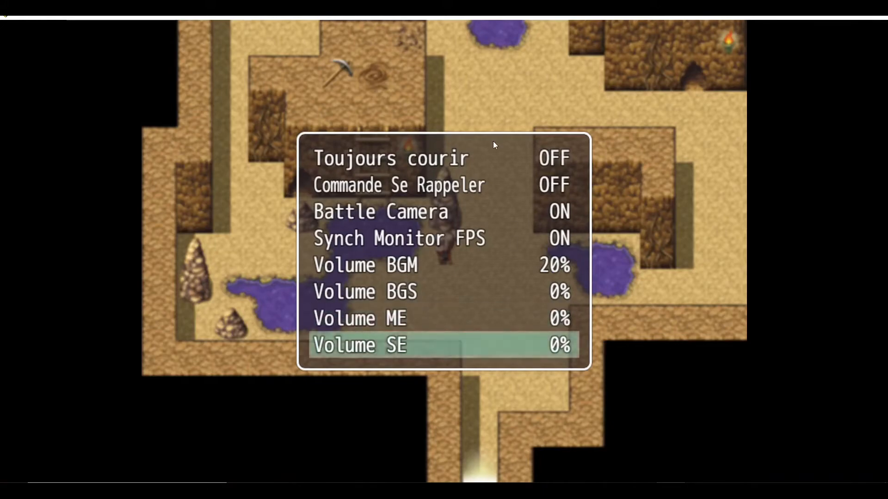
pyautogui.press('Escape')
pyautogui.press('Escape')
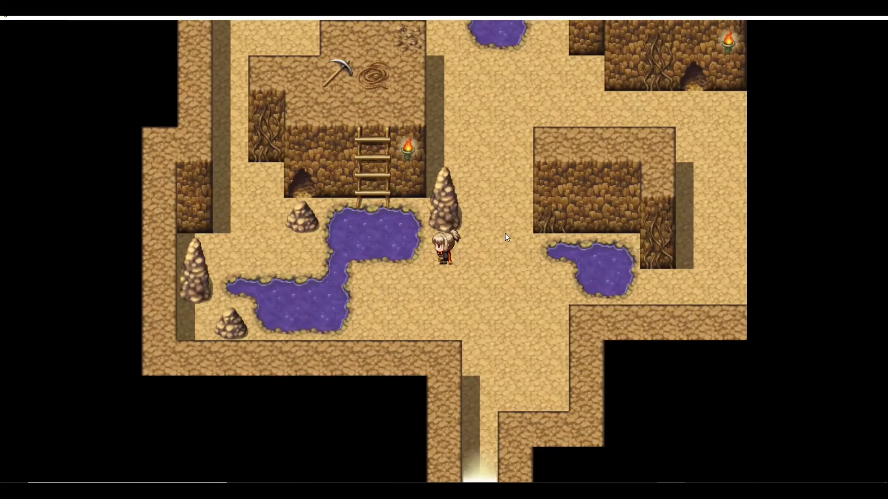
# - Walk through the southern cave exit into the next area and up beside the treasure chest
pyautogui.click(482, 155)
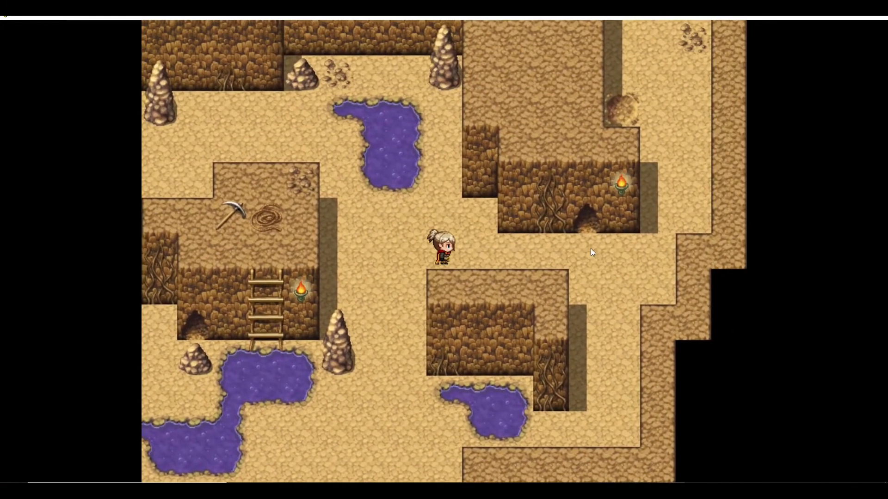
pyautogui.click(407, 323)
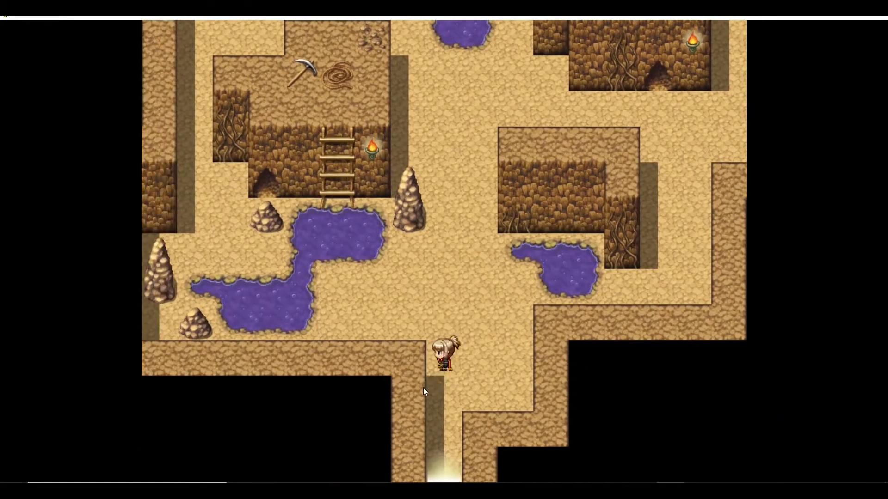
pyautogui.click(439, 454)
pyautogui.click(457, 267)
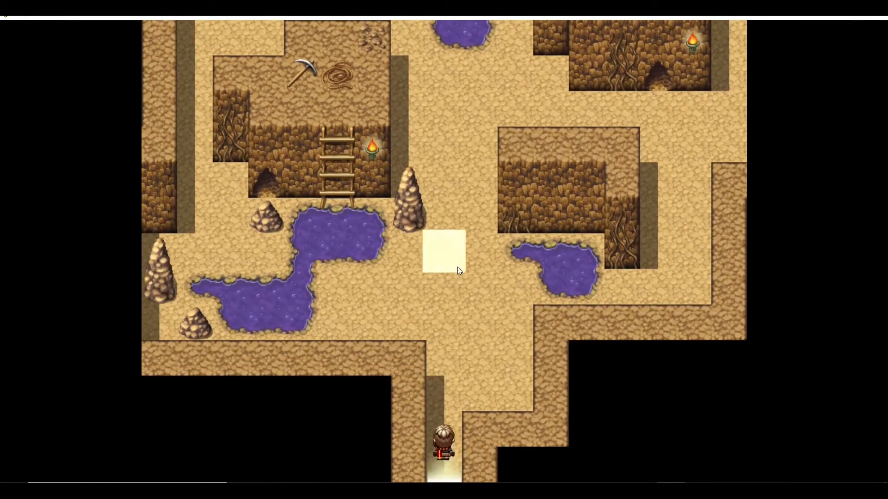
pyautogui.click(447, 217)
pyautogui.click(563, 243)
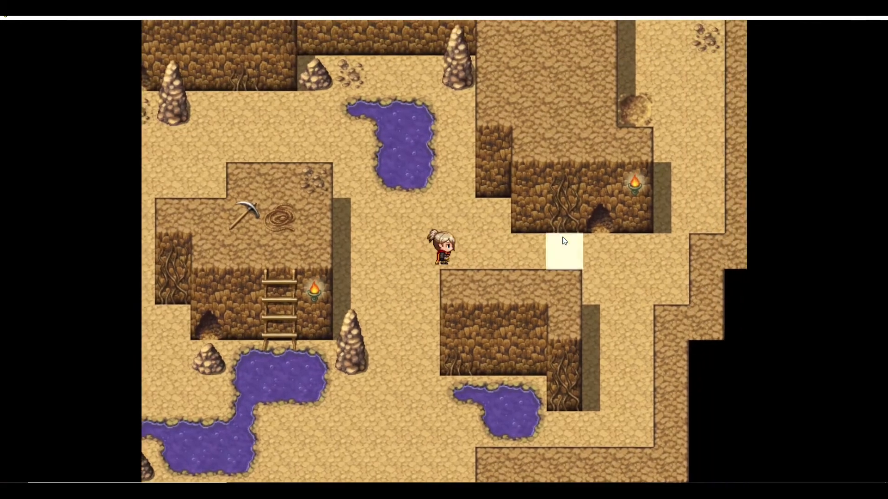
pyautogui.click(478, 161)
pyautogui.click(451, 177)
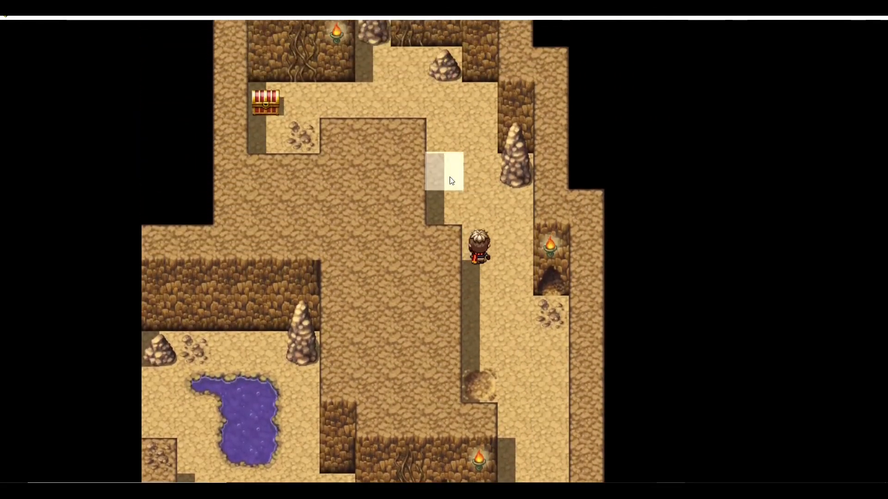
pyautogui.click(430, 192)
pyautogui.click(415, 216)
pyautogui.click(344, 294)
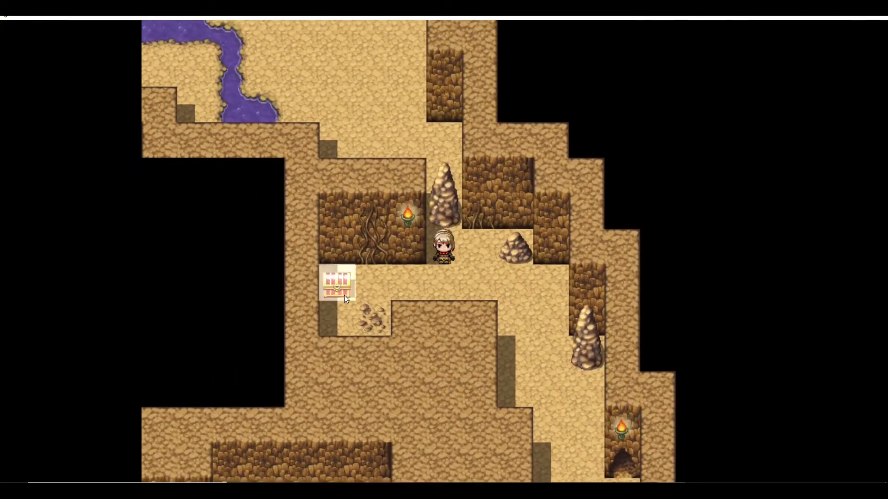
pyautogui.click(393, 307)
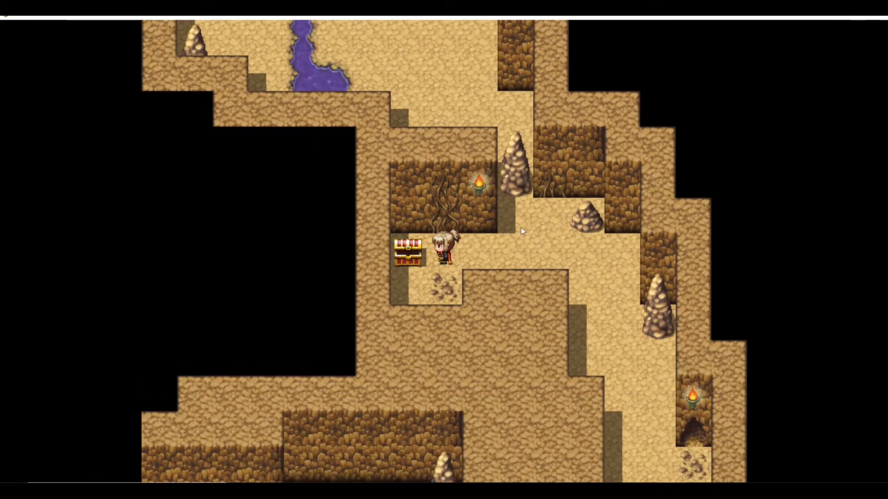
pyautogui.click(520, 245)
pyautogui.click(434, 97)
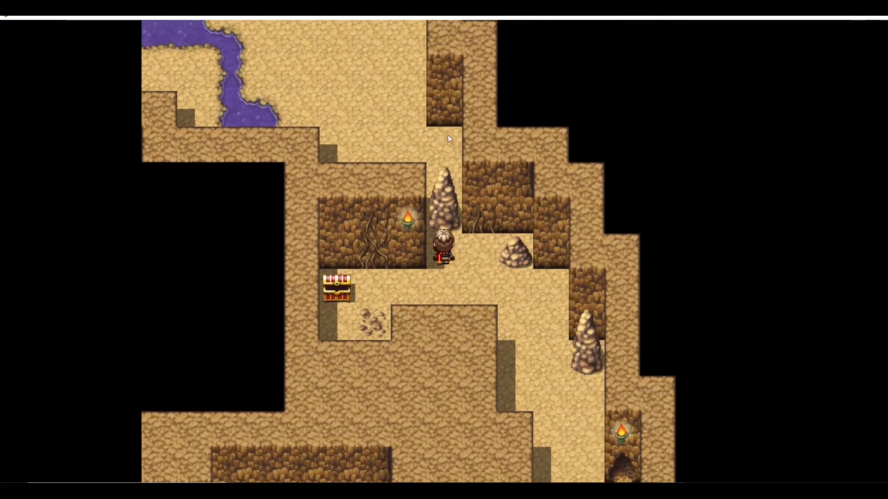
# - Examine the rock blocking the narrow passage and dismiss its message
pyautogui.click(449, 221)
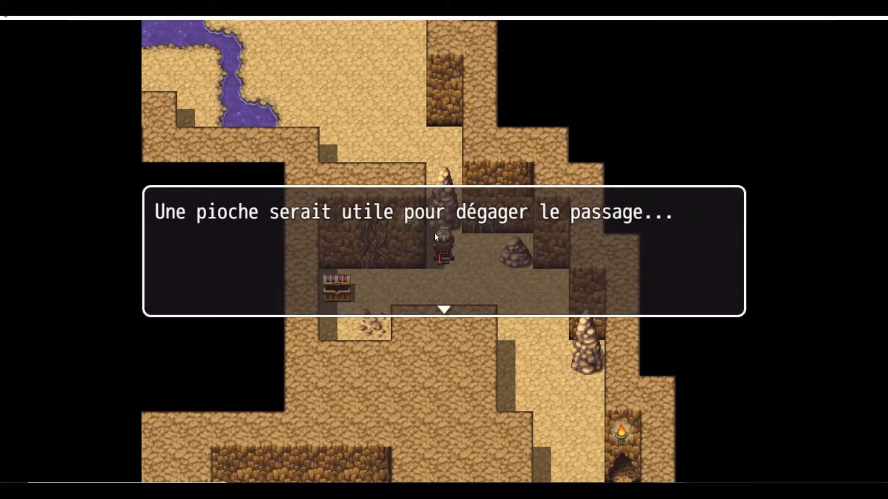
pyautogui.click(493, 246)
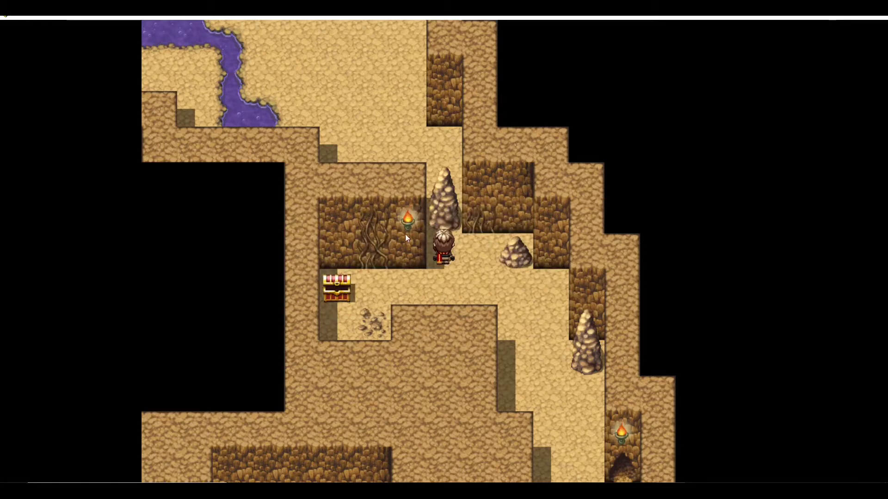
# - Return to the first cave area and pick up the pickaxe beside the ladder, dismissing the messages
pyautogui.click(520, 361)
pyautogui.moveTo(518, 358)
pyautogui.mouseDown()
pyautogui.moveTo(488, 365)
pyautogui.moveTo(379, 284)
pyautogui.moveTo(386, 250)
pyautogui.moveTo(359, 298)
pyautogui.mouseUp()
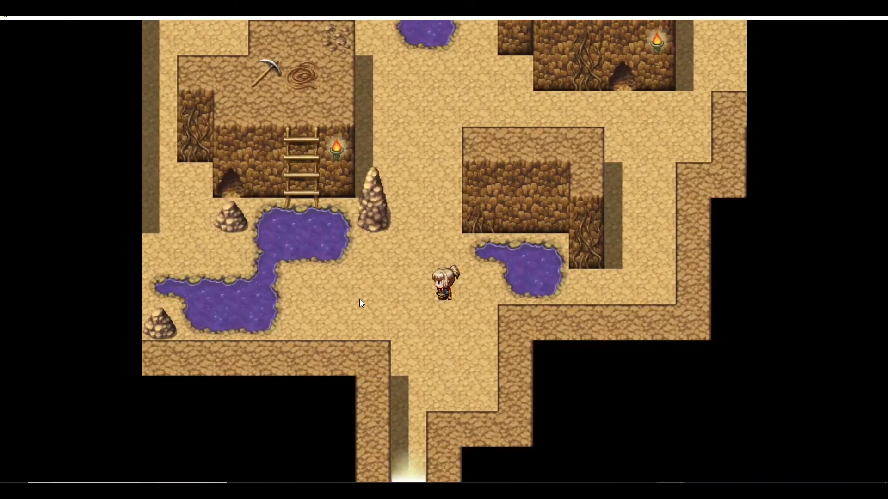
pyautogui.click(306, 130)
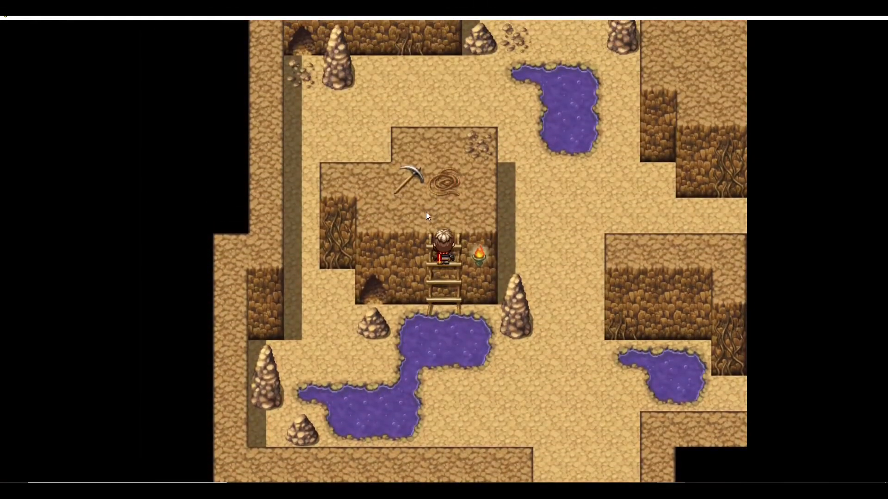
pyautogui.click(406, 184)
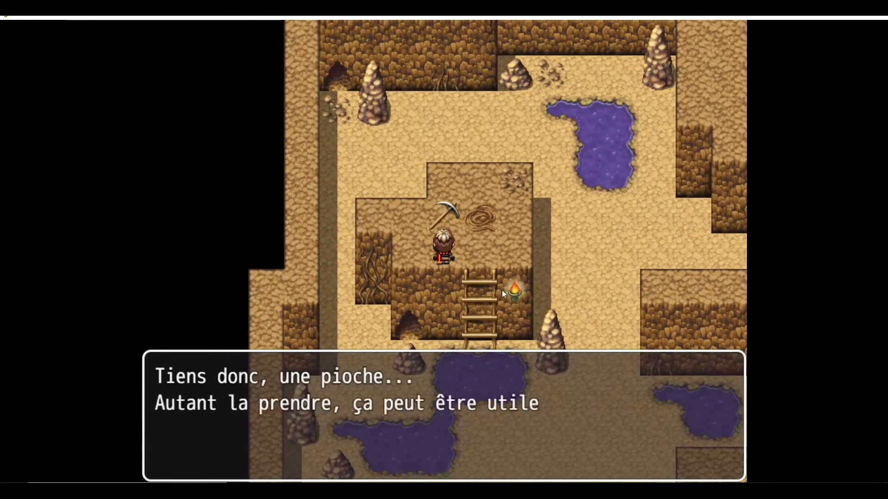
pyautogui.click(512, 264)
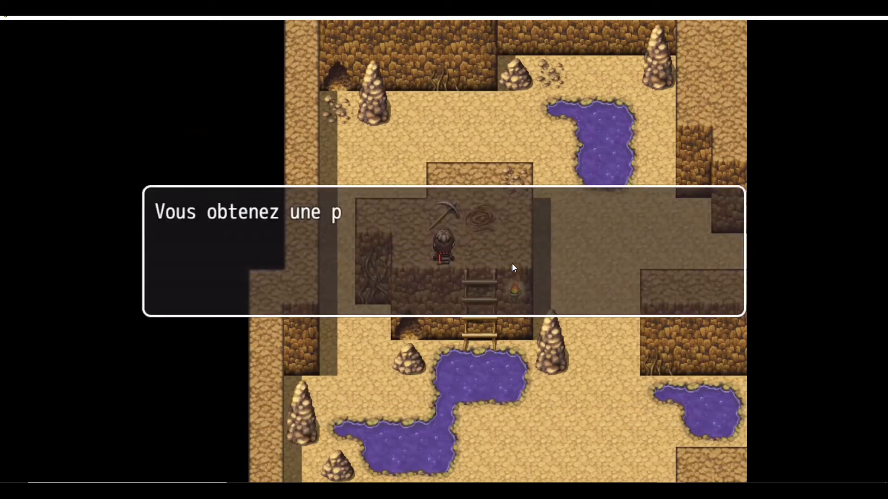
pyautogui.click(503, 262)
# - Open the inventory's Objet Clé category to inspect the Pioche, then close the menu
pyautogui.rightClick(484, 240)
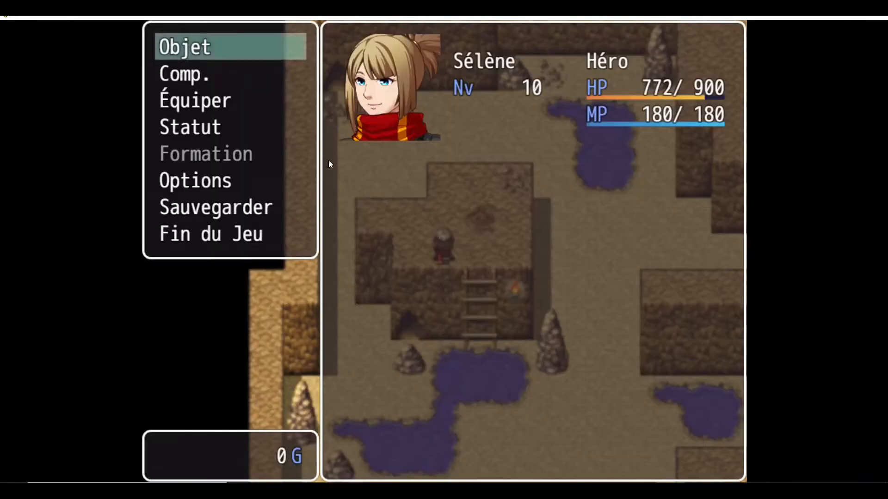
pyautogui.click(176, 49)
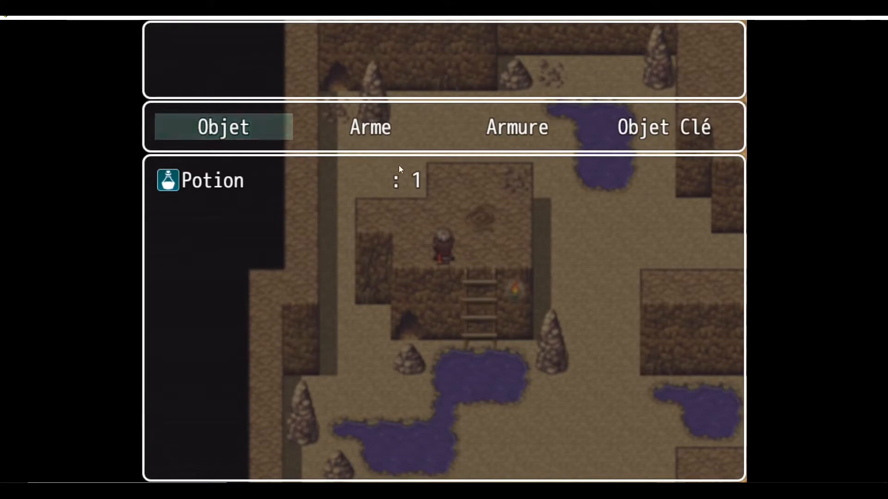
pyautogui.click(678, 126)
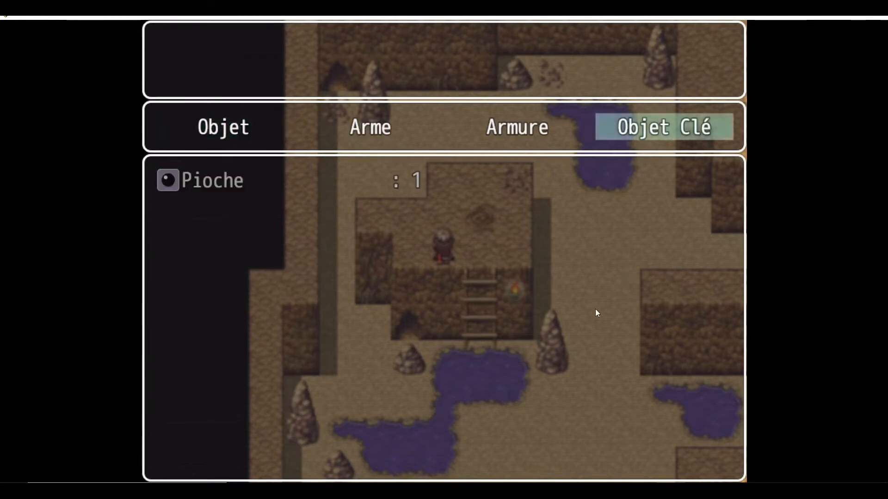
pyautogui.click(663, 122)
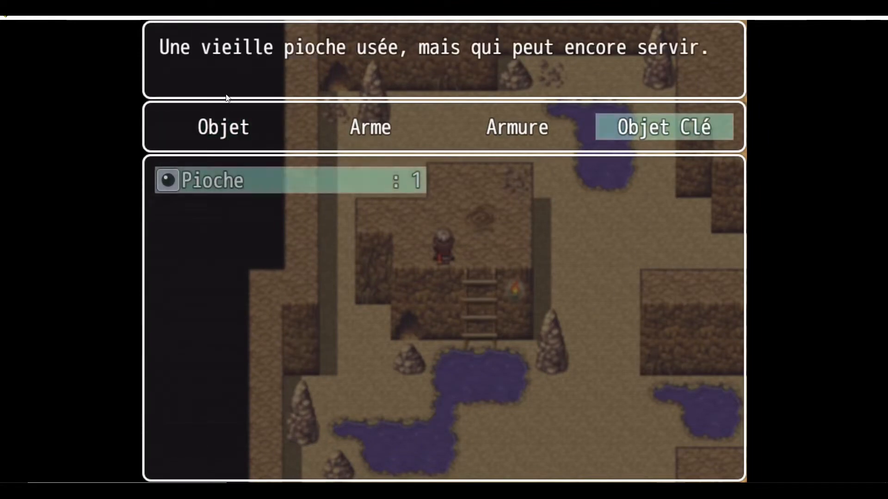
pyautogui.rightClick(512, 223)
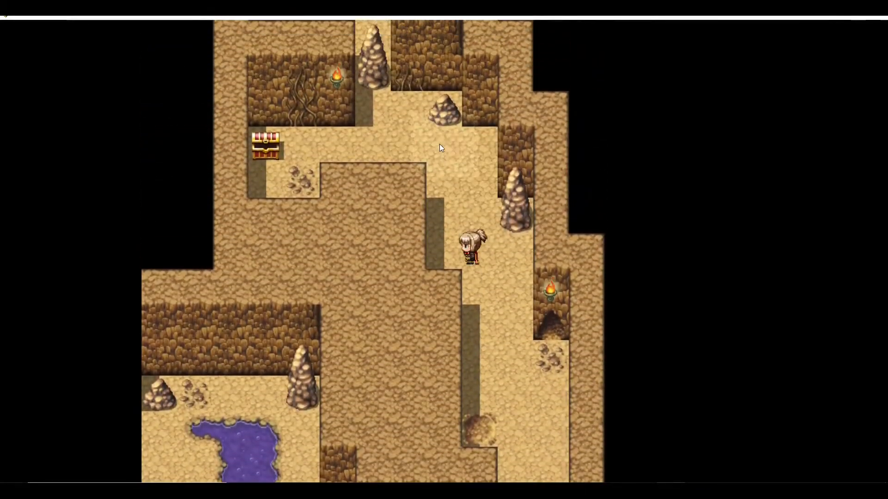
# - Use the pickaxe on the blocking rock and answer Oui
pyautogui.click(406, 188)
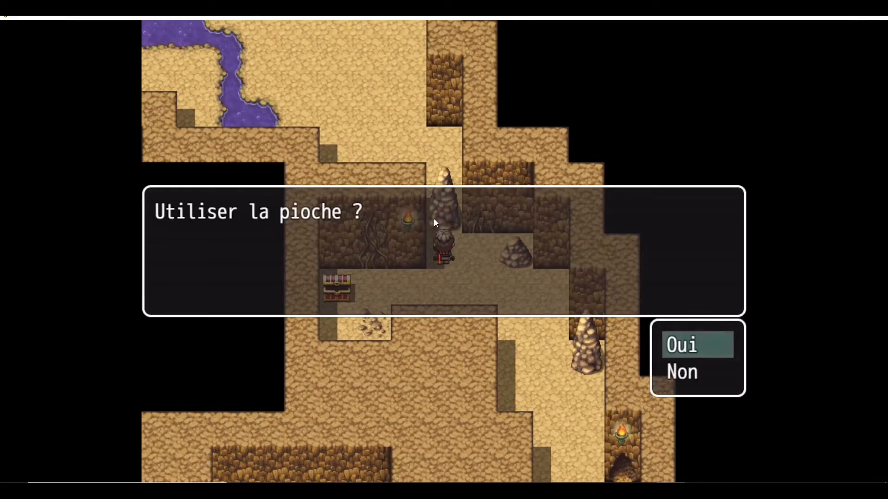
pyautogui.click(685, 346)
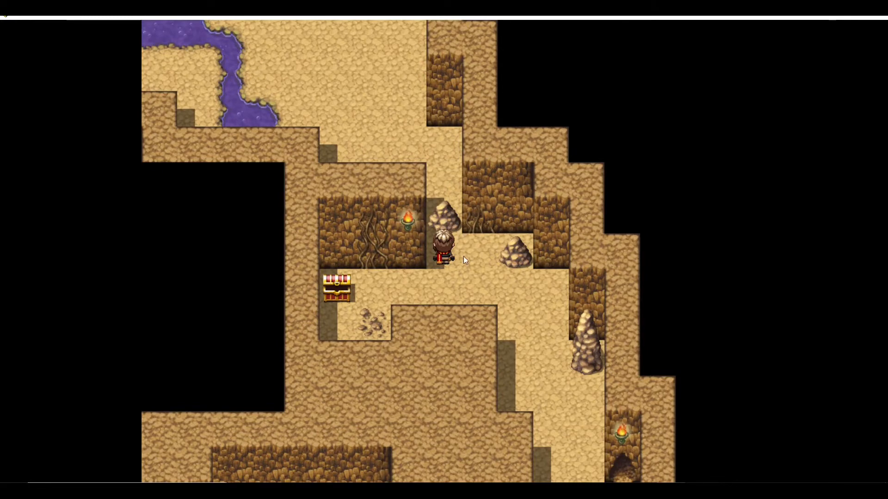
# - Open the game Options and set Volume BGS, Volume ME and Volume SE to 20%
pyautogui.rightClick(348, 246)
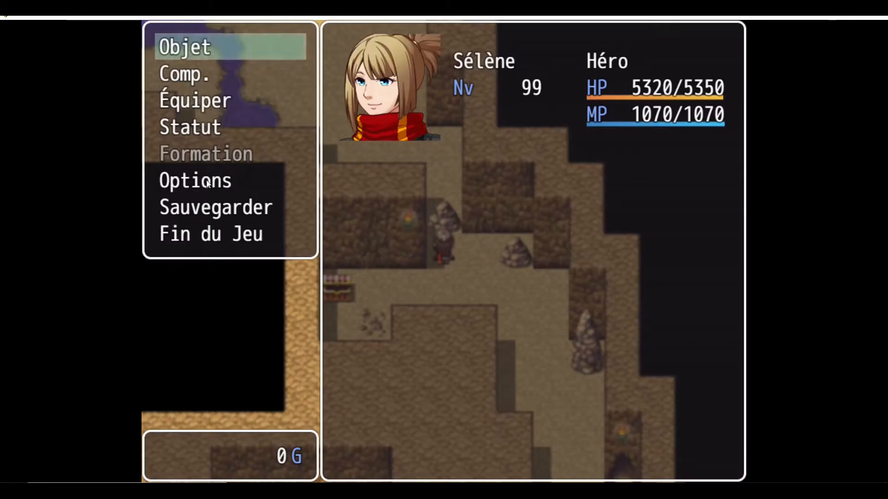
pyautogui.click(219, 185)
pyautogui.click(472, 292)
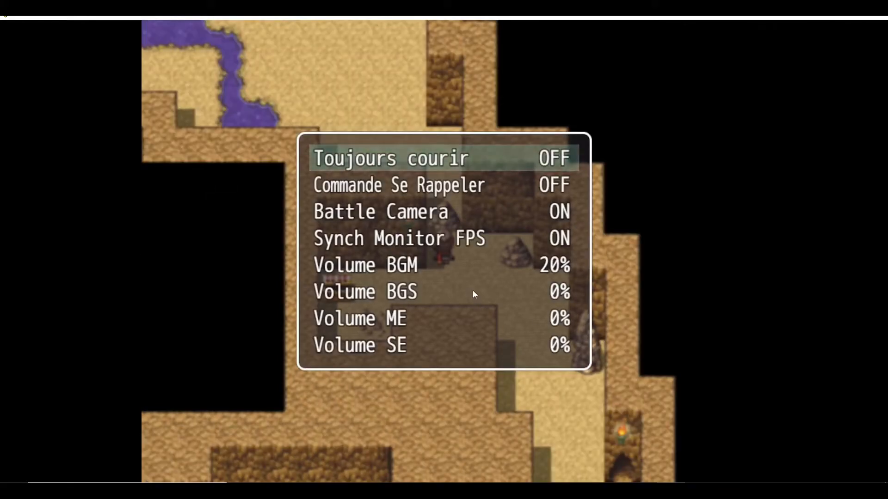
pyautogui.click(479, 298)
pyautogui.doubleClick(486, 321)
pyautogui.doubleClick(493, 345)
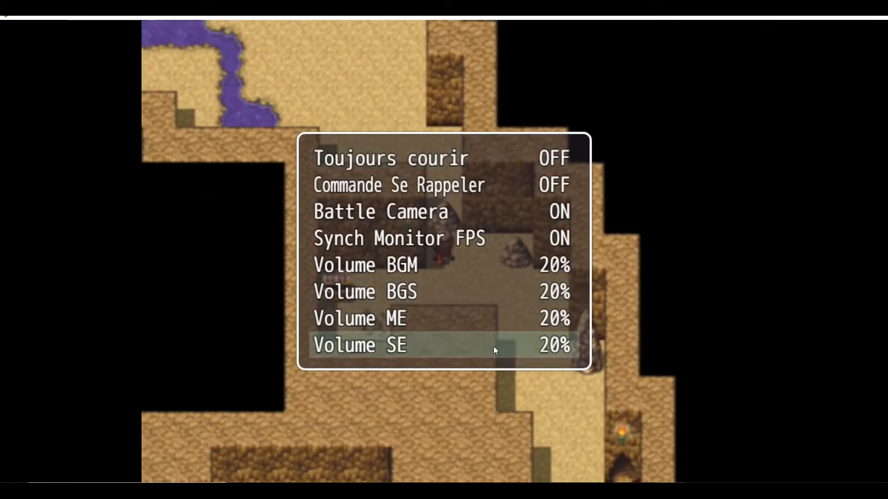
# - Raise Volume SE and Volume ME to 100%
pyautogui.doubleClick(493, 346)
pyautogui.click(493, 346)
pyautogui.click(493, 346)
pyautogui.click(492, 326)
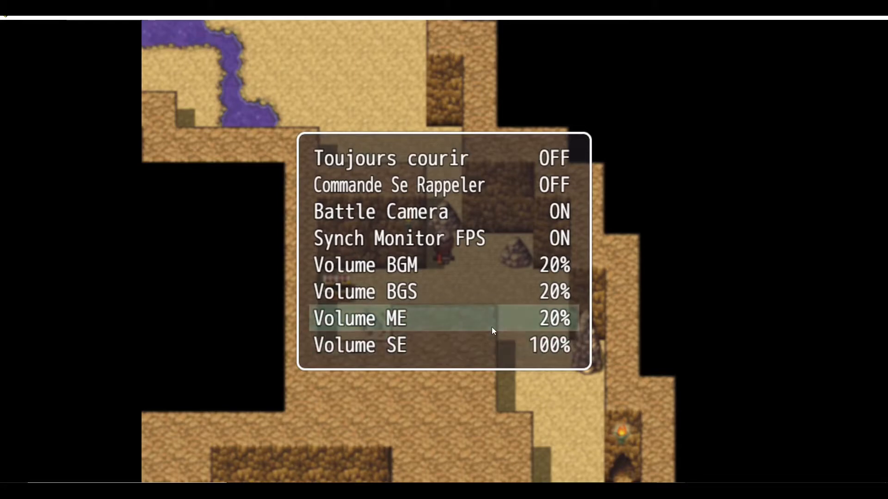
pyautogui.doubleClick(492, 325)
pyautogui.click(492, 325)
pyautogui.click(491, 324)
# - Raise Volume BGS, then close the options and the main menu
pyautogui.click(491, 298)
pyautogui.doubleClick(491, 298)
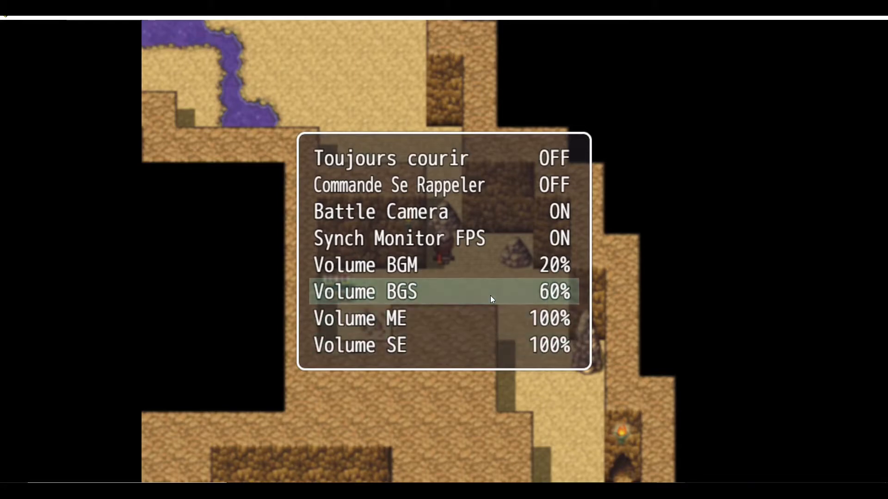
pyautogui.doubleClick(491, 298)
pyautogui.rightClick(490, 298)
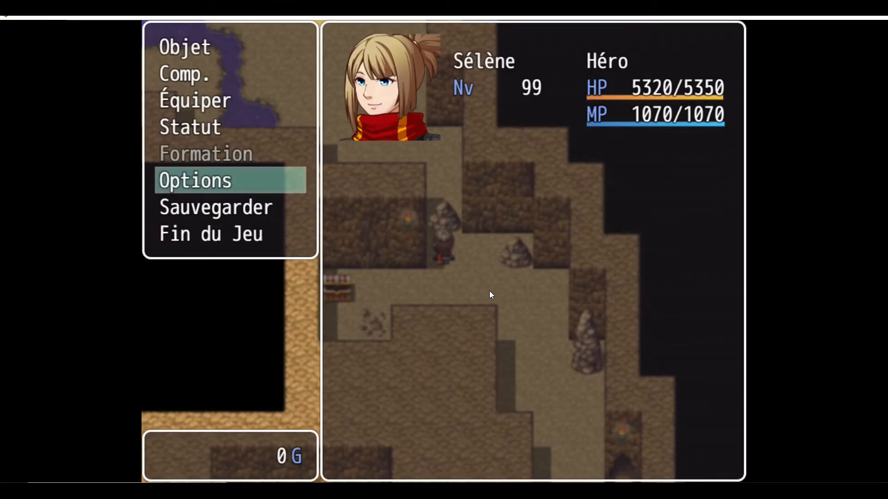
pyautogui.rightClick(489, 292)
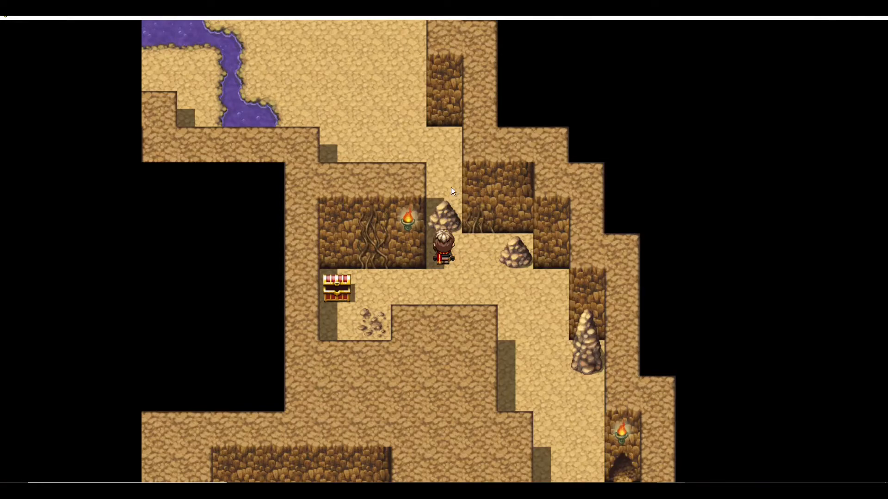
# - Use the pickaxe on the rock blocking the upper passage and answer Oui to pass through
pyautogui.click(445, 215)
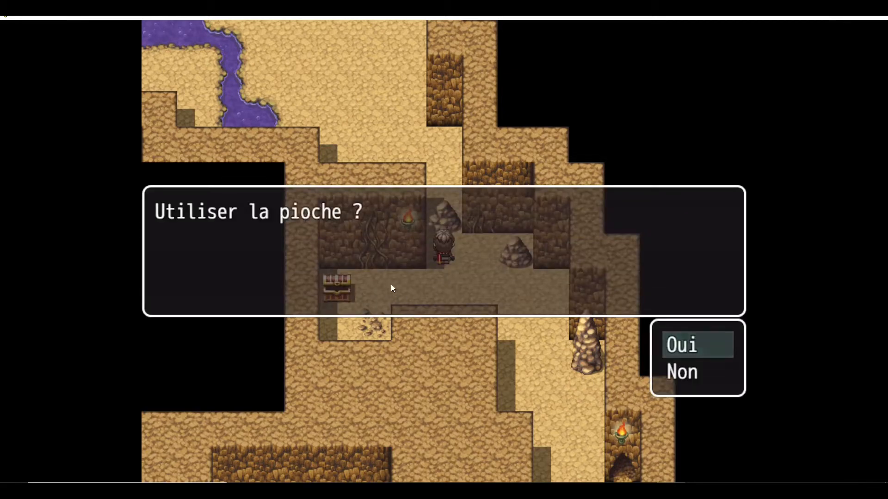
pyautogui.click(676, 344)
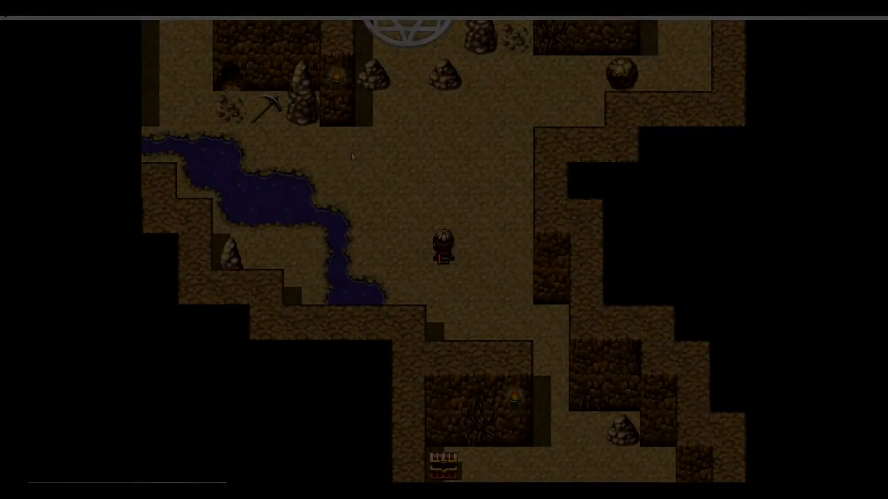
# - Walk the hero through the new cave area around the river toward the treasure chest and boulder, then back near the magic circle
pyautogui.click(350, 153)
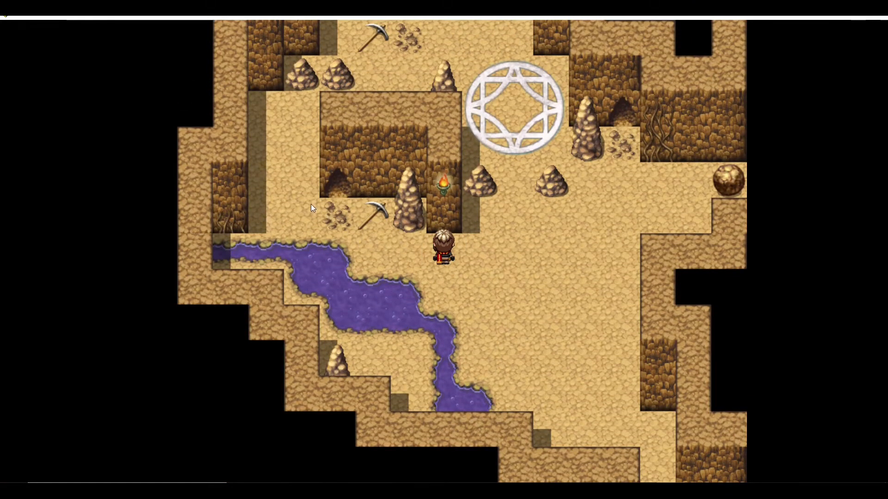
pyautogui.click(281, 186)
pyautogui.click(387, 170)
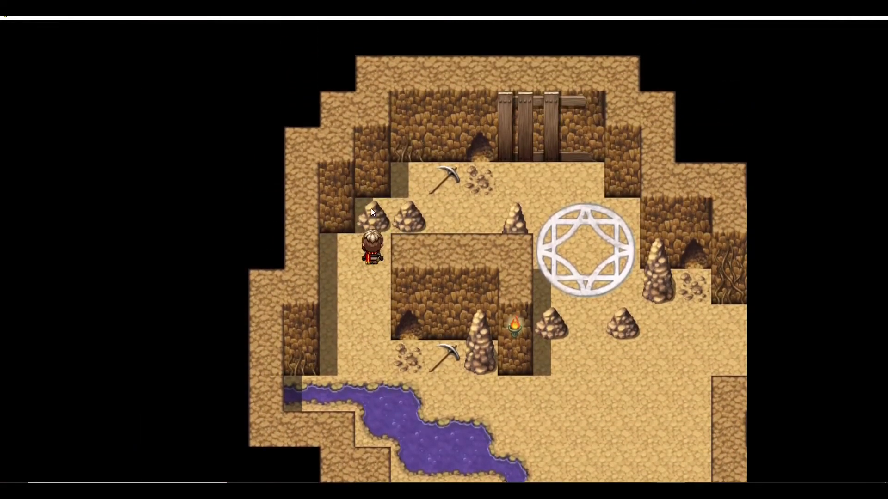
pyautogui.click(409, 323)
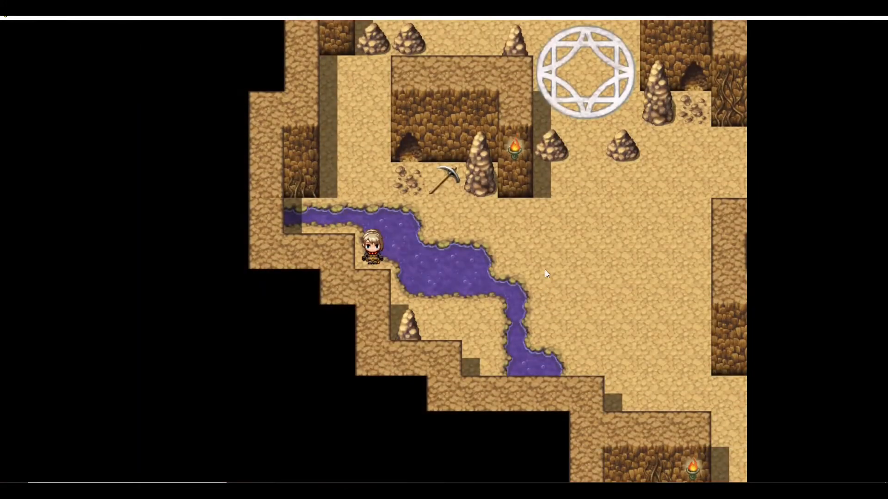
pyautogui.click(549, 251)
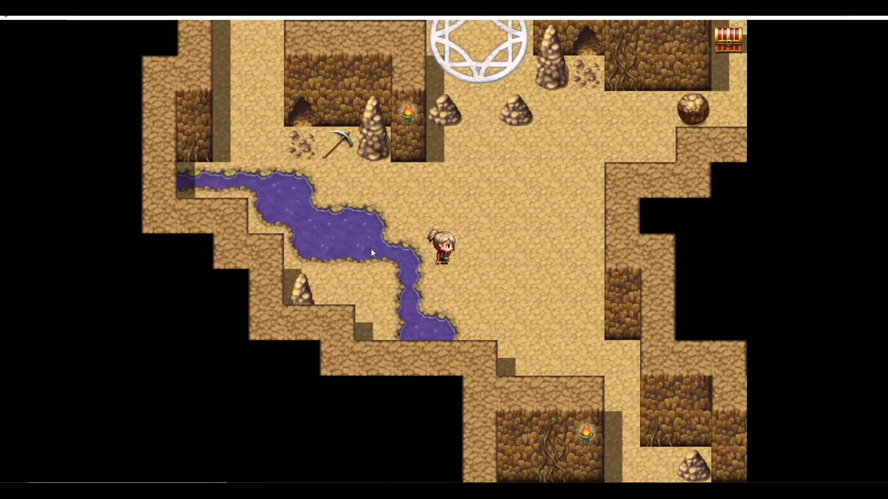
pyautogui.click(540, 228)
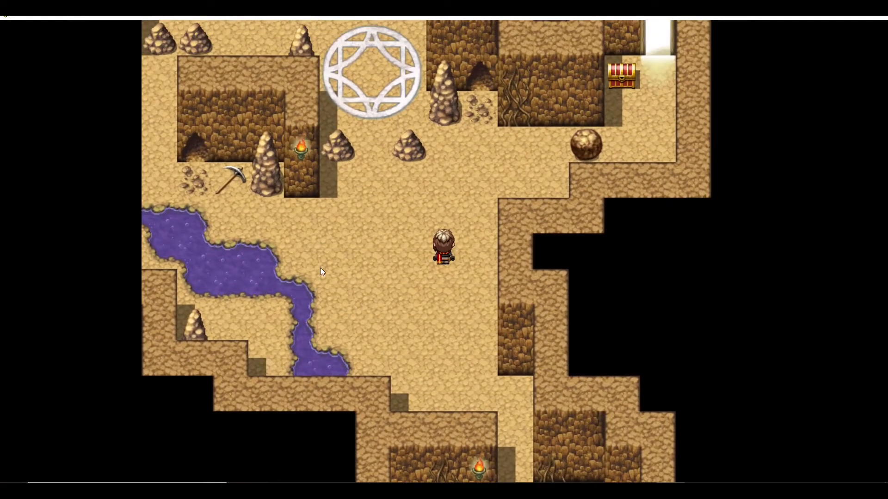
pyautogui.click(529, 193)
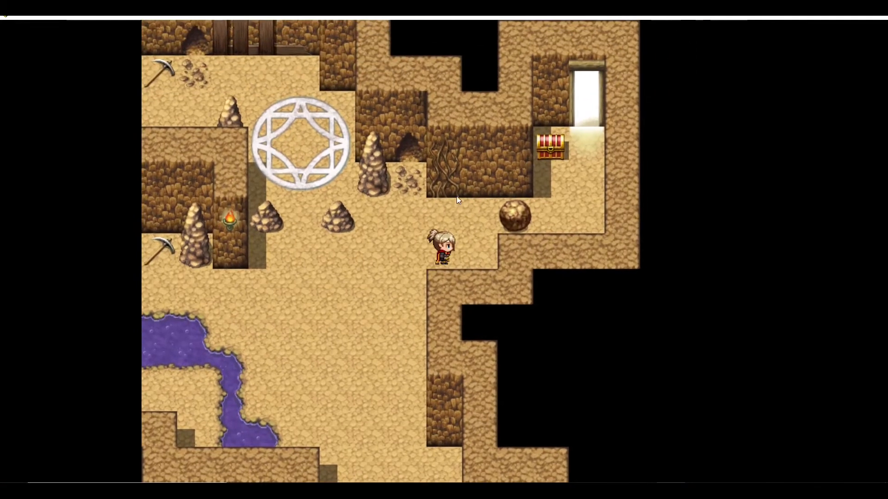
pyautogui.click(452, 210)
pyautogui.click(465, 258)
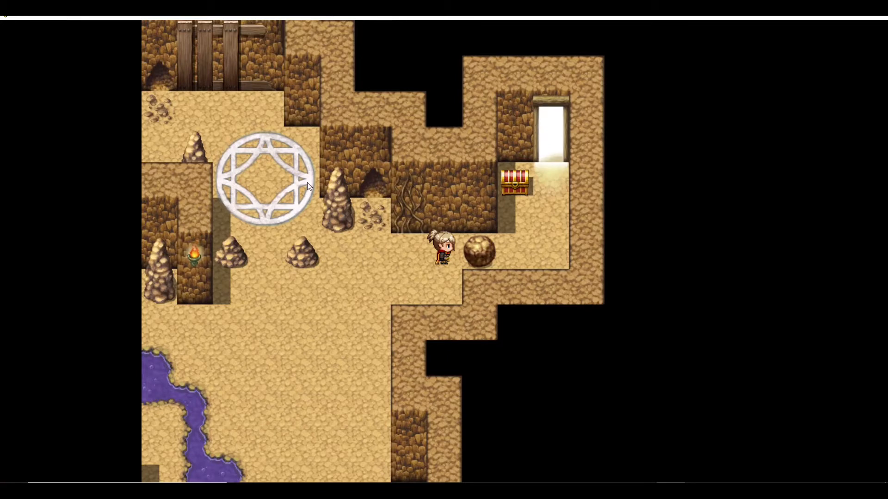
pyautogui.click(315, 305)
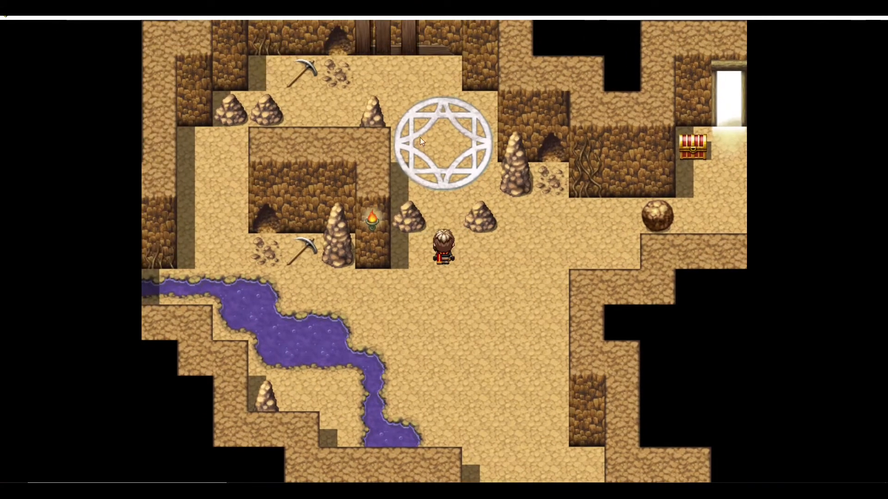
# - Step onto the magic circle to summon the demon and advance through its opening dialogue
pyautogui.click(457, 176)
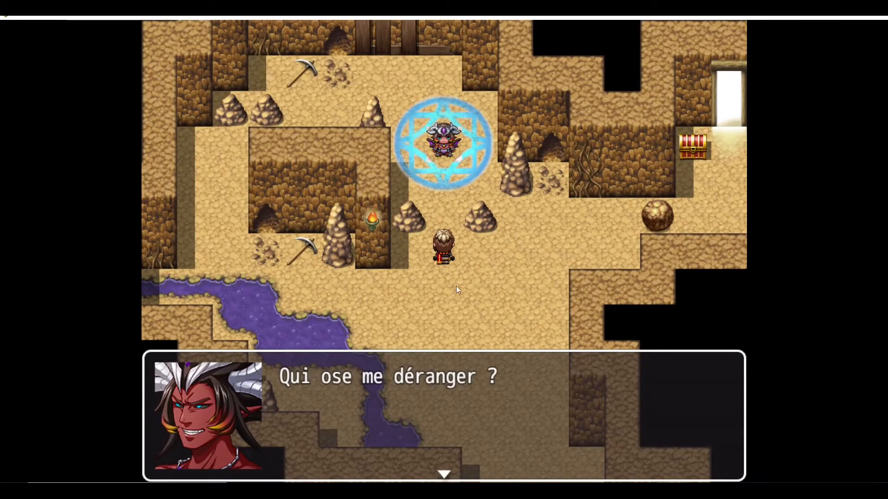
pyautogui.click(470, 296)
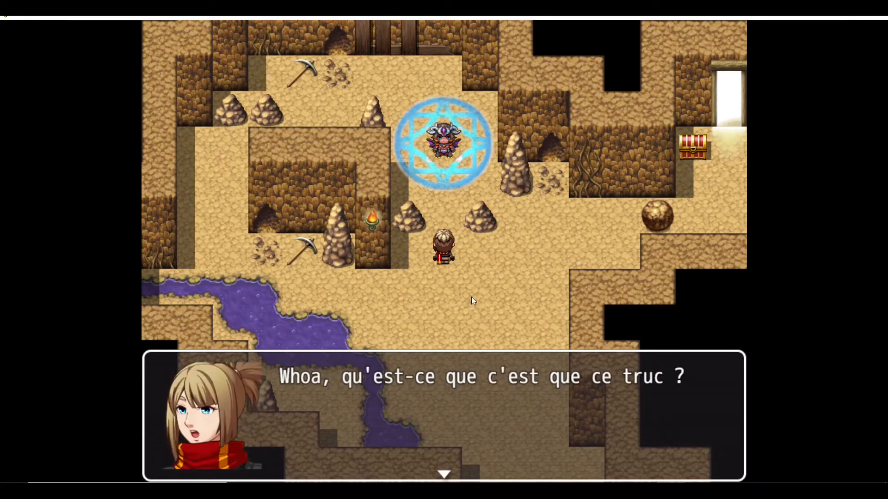
pyautogui.click(465, 293)
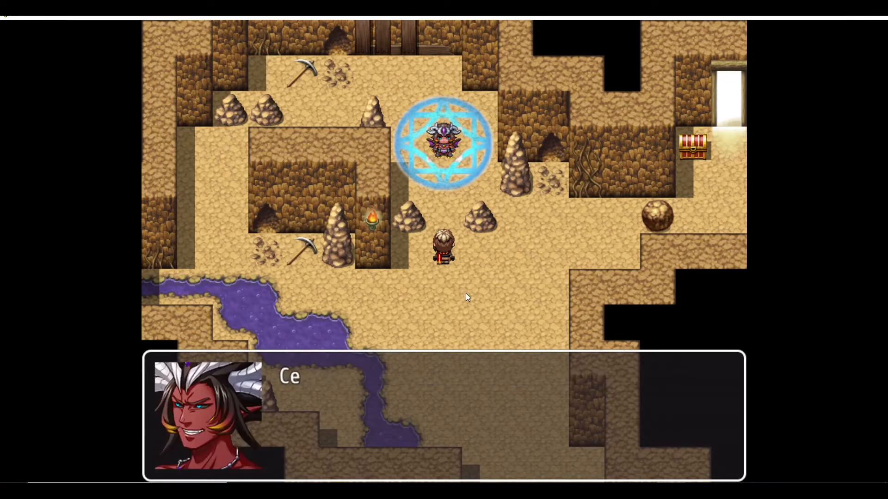
pyautogui.click(457, 315)
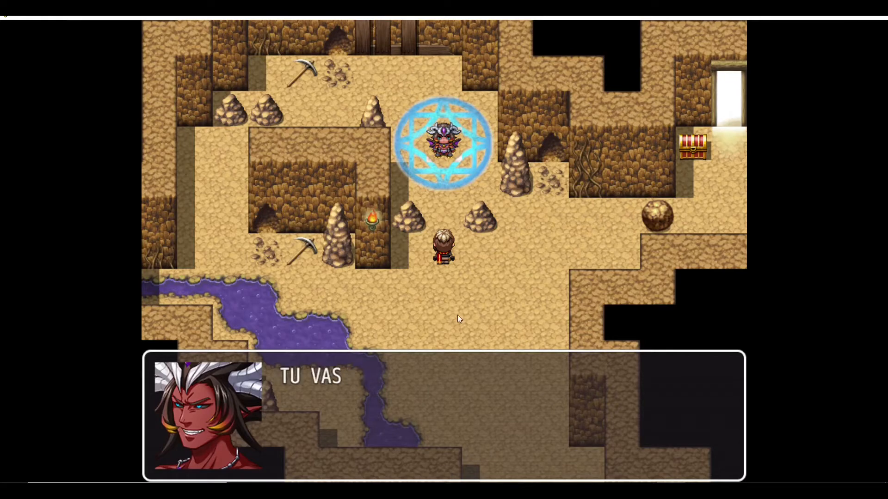
pyautogui.click(456, 315)
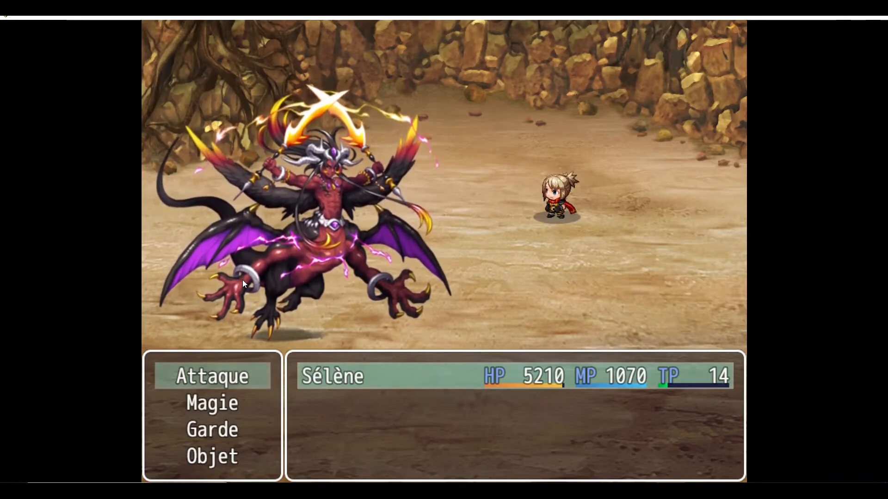
# - Fight the demon by choosing Attaque and continue through the victory messages
pyautogui.press('Return')
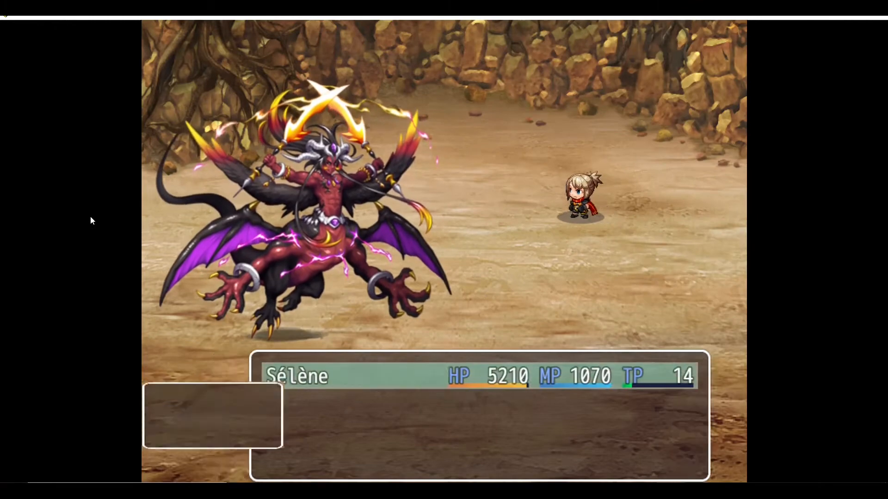
pyautogui.press('Return')
pyautogui.press('Return')
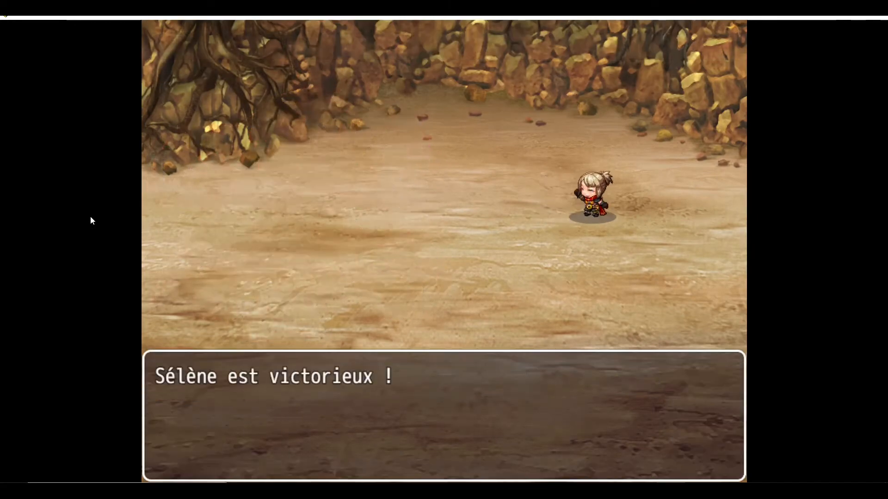
pyautogui.press('Return')
pyautogui.press('Return')
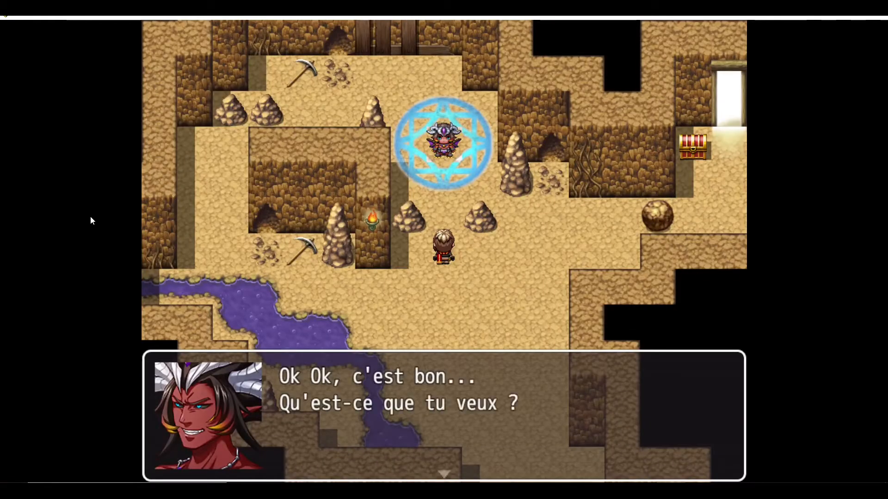
# - Advance the post-battle conversation between the demon and the heroine
pyautogui.click(459, 322)
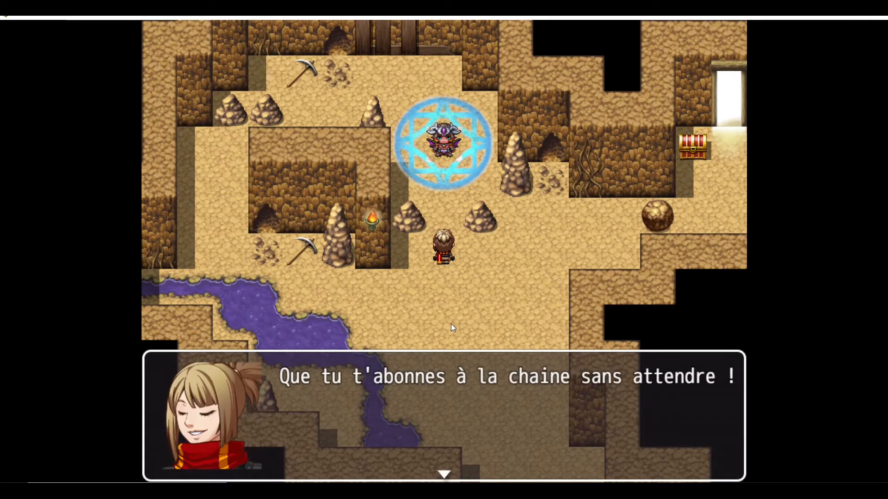
pyautogui.click(510, 283)
pyautogui.click(507, 282)
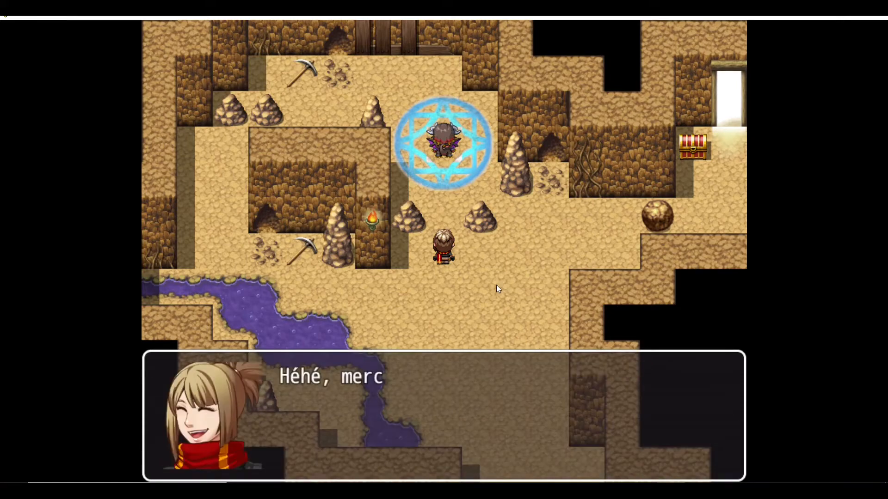
pyautogui.click(477, 292)
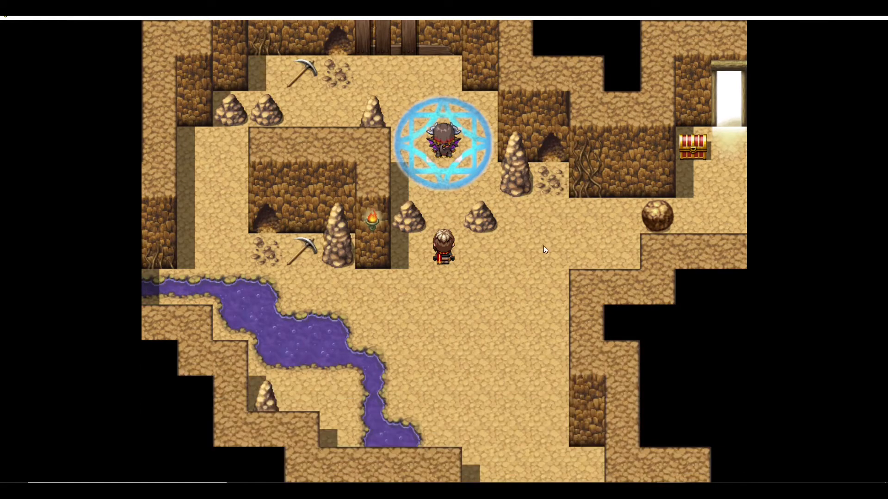
# - Walk past the boulder to the treasure chest, open it and step into the lit doorway
pyautogui.click(528, 227)
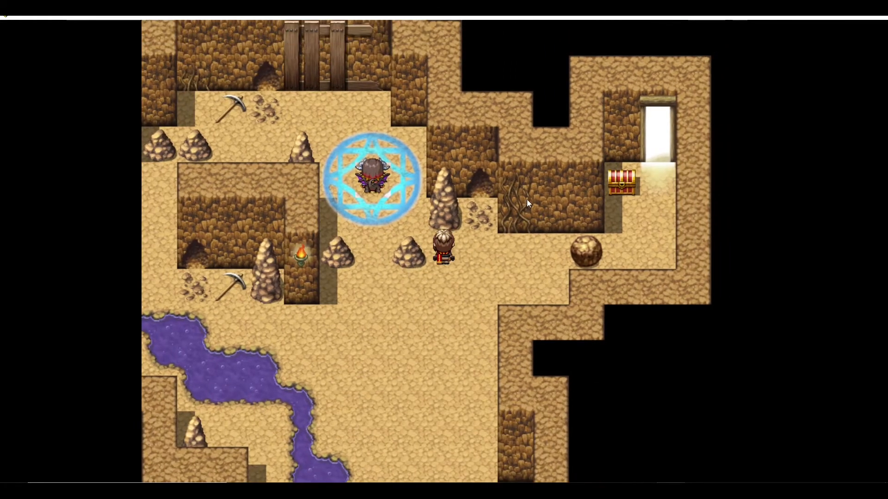
pyautogui.click(530, 250)
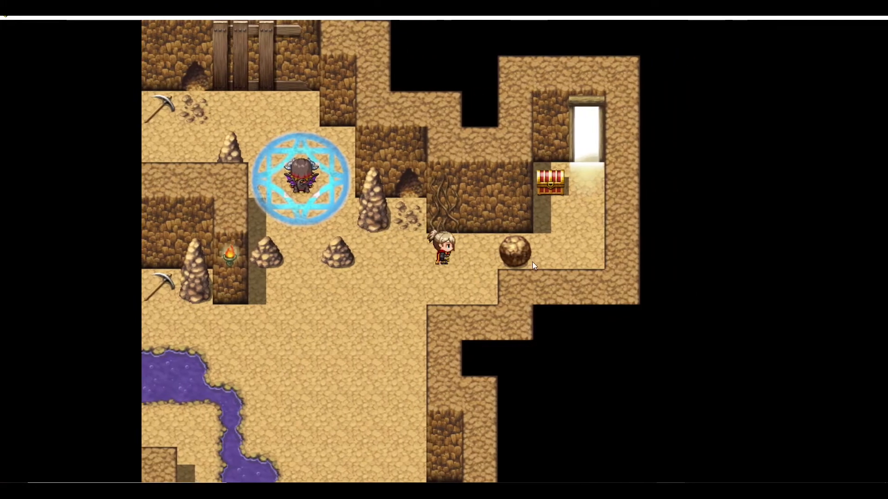
pyautogui.click(507, 253)
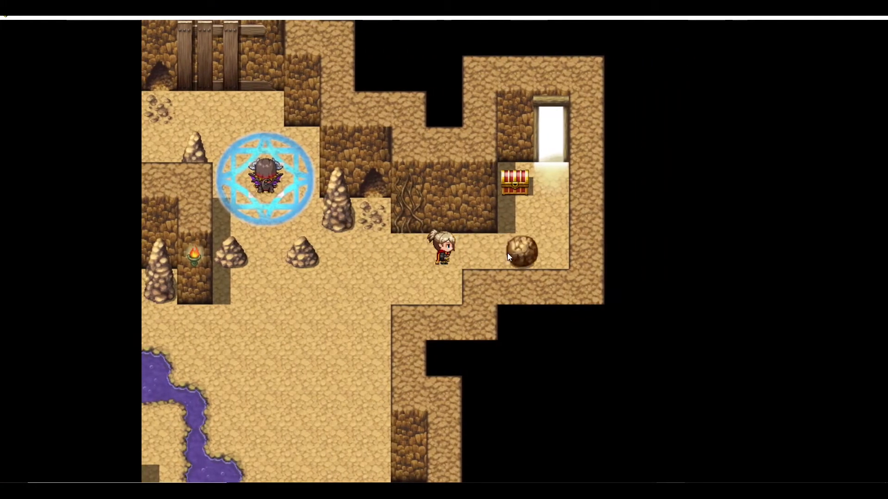
pyautogui.click(521, 250)
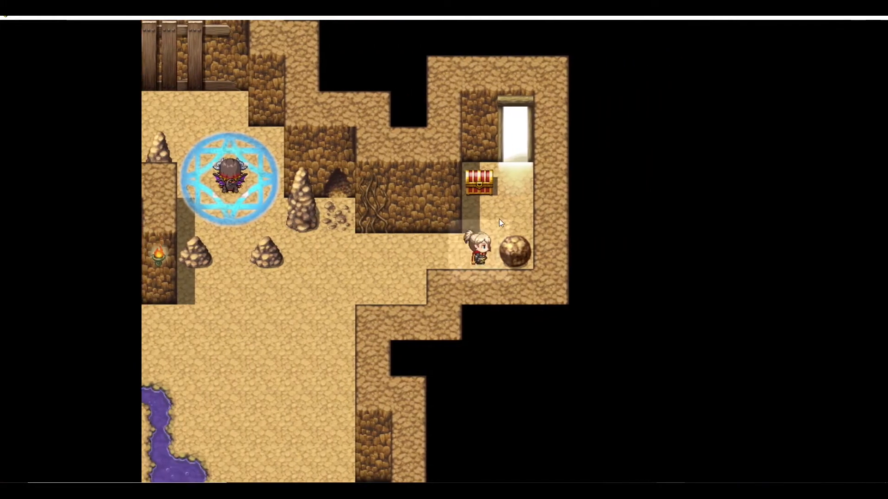
pyautogui.click(482, 184)
pyautogui.click(506, 254)
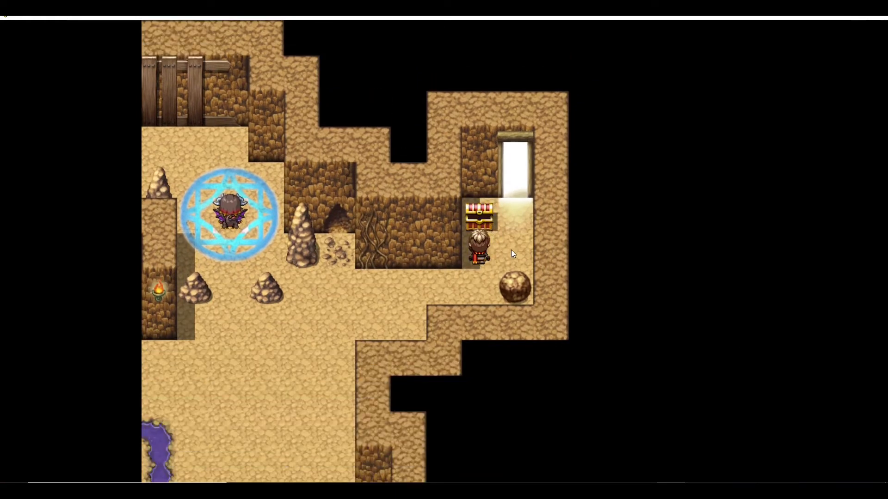
pyautogui.click(518, 196)
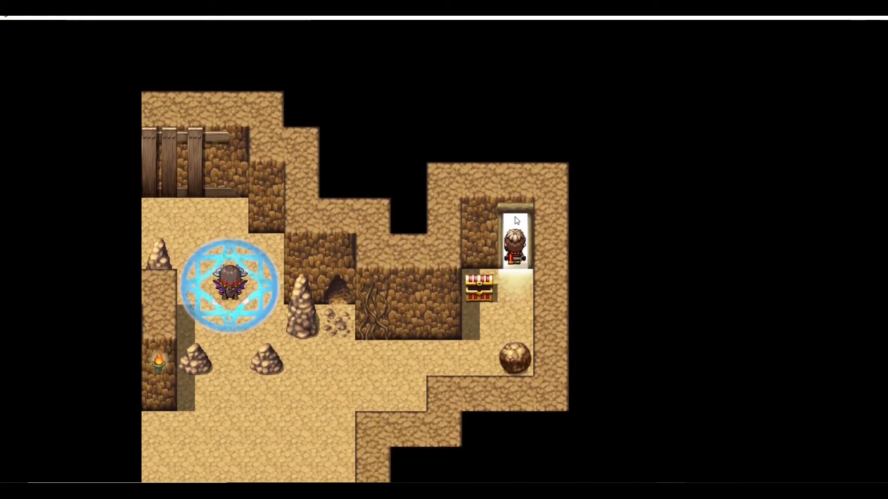
# - Return to the magic circle and talk to the demon, advancing its dialogue until the playtest ends
pyautogui.click(369, 325)
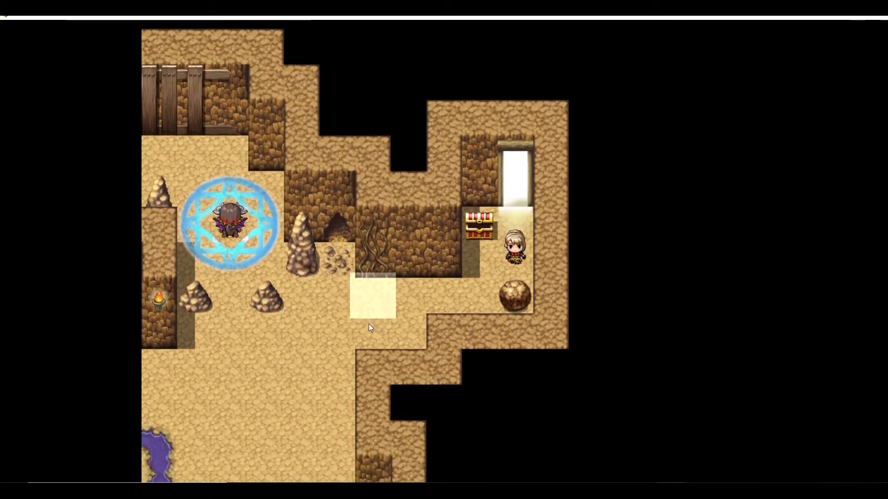
pyautogui.click(327, 324)
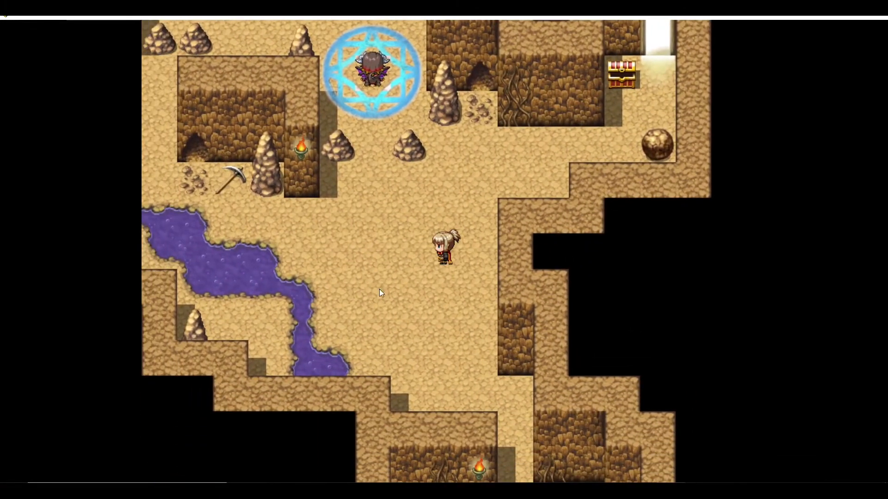
pyautogui.click(369, 170)
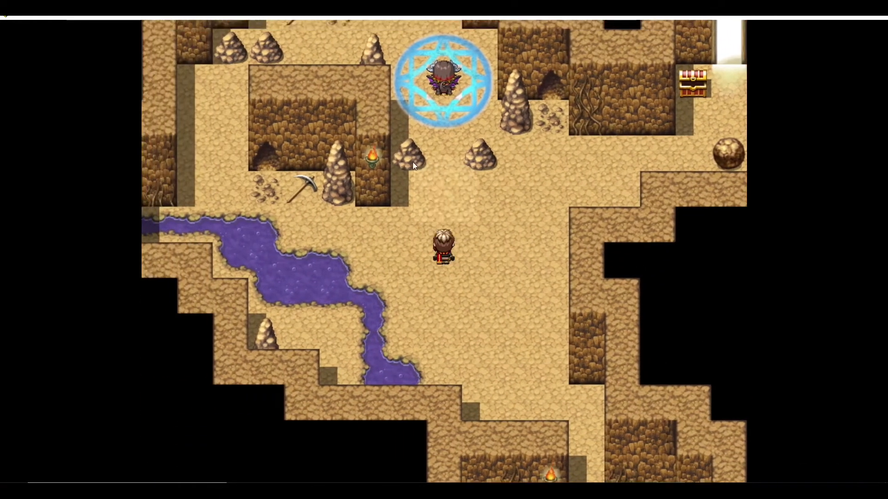
pyautogui.click(446, 145)
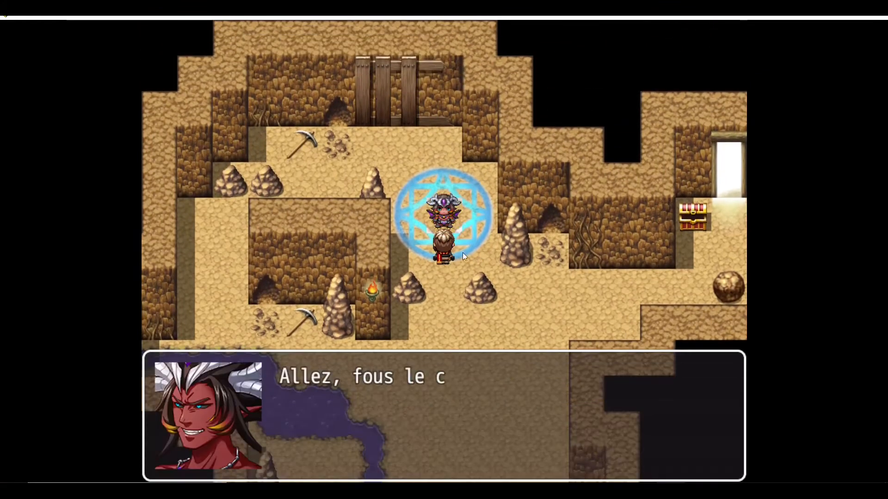
pyautogui.click(478, 265)
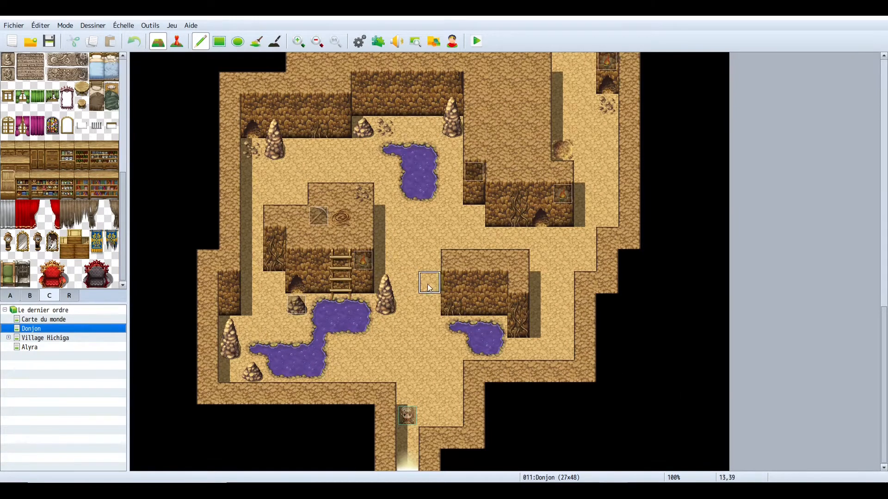
# - Scroll up and zoom out the dungeon map in the editor to review its whole layout
pyautogui.scroll(4, 418, 309)
pyautogui.scroll(2, 418, 309)
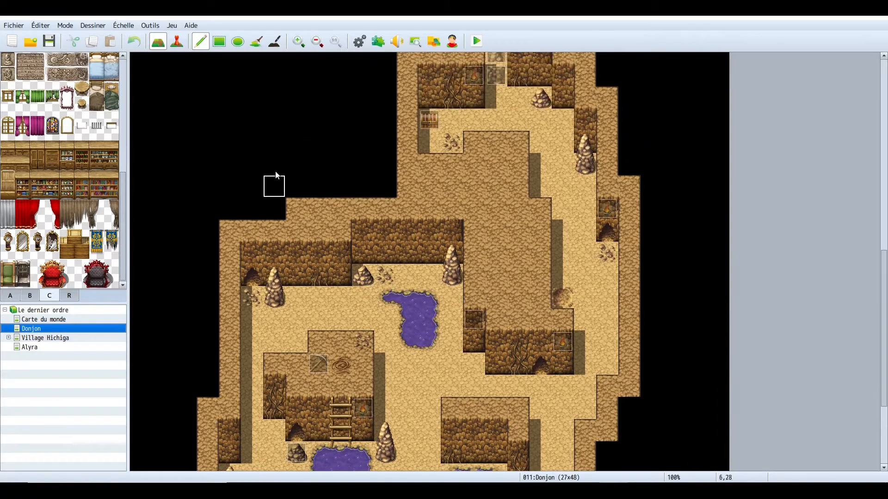
pyautogui.click(318, 42)
pyautogui.click(318, 41)
pyautogui.click(318, 42)
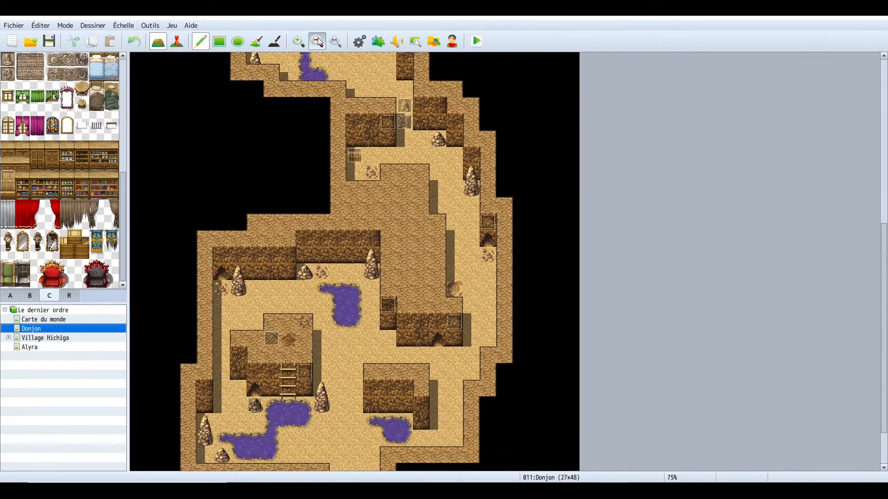
pyautogui.click(318, 42)
pyautogui.click(318, 42)
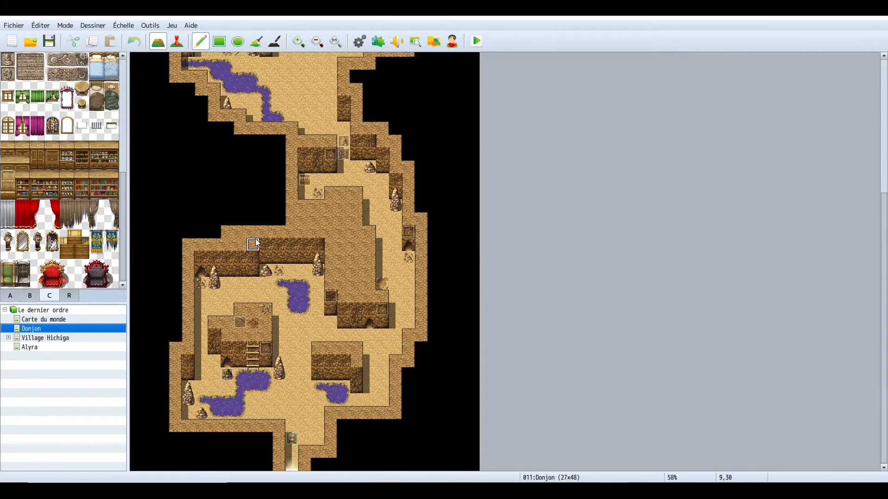
# - Paint a test patch of floor and wall tiles in the empty area west of the cave, then undo it all
pyautogui.scroll(3, 255, 240)
pyautogui.scroll(5, 255, 240)
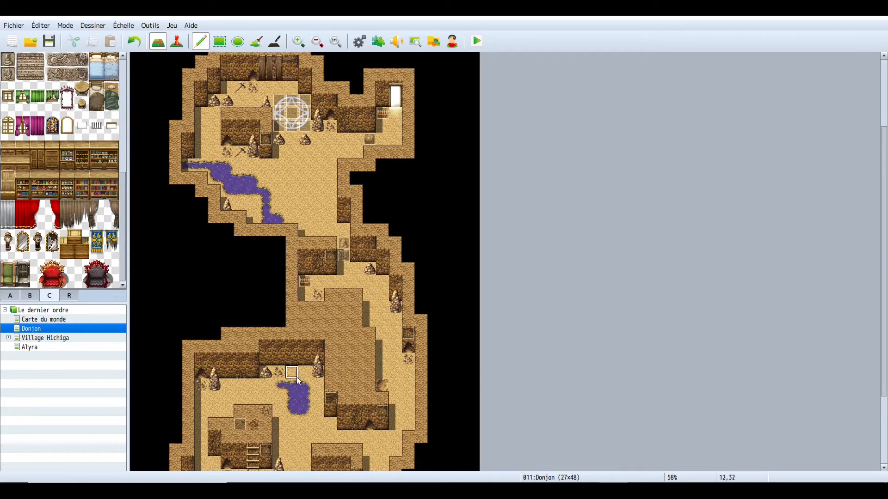
pyautogui.moveTo(167, 262)
pyautogui.mouseDown()
pyautogui.moveTo(221, 291)
pyautogui.moveTo(174, 293)
pyautogui.moveTo(197, 266)
pyautogui.mouseUp()
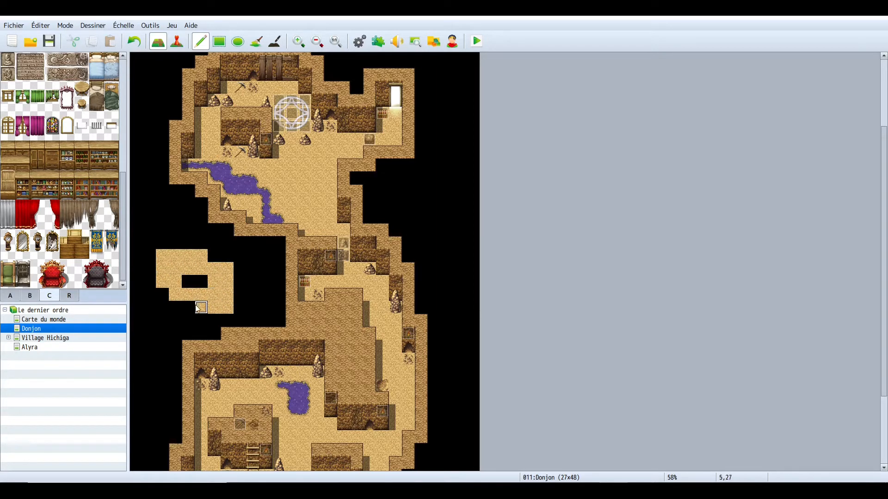
pyautogui.moveTo(200, 307)
pyautogui.mouseDown()
pyautogui.moveTo(169, 306)
pyautogui.moveTo(200, 281)
pyautogui.mouseUp()
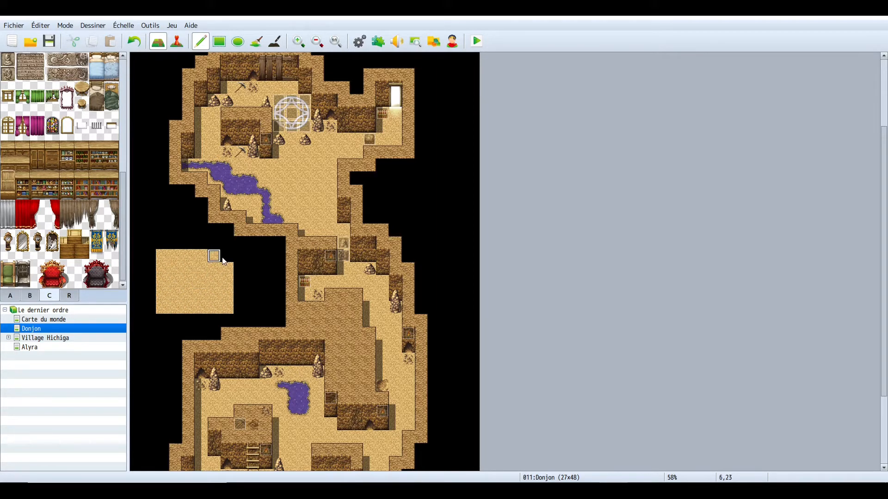
pyautogui.rightClick(305, 308)
pyautogui.moveTo(227, 253); pyautogui.dragTo(161, 254)
pyautogui.rightClick(295, 345)
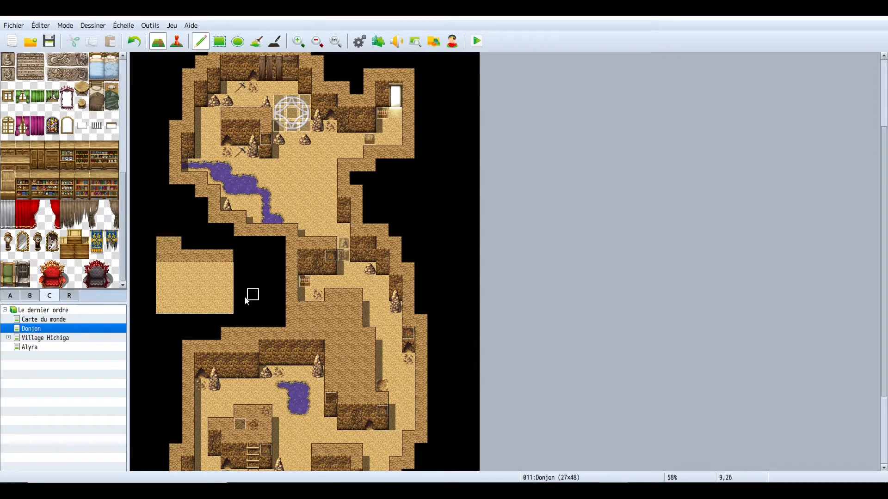
pyautogui.moveTo(225, 268)
pyautogui.mouseDown()
pyautogui.moveTo(165, 271)
pyautogui.moveTo(231, 283)
pyautogui.mouseUp()
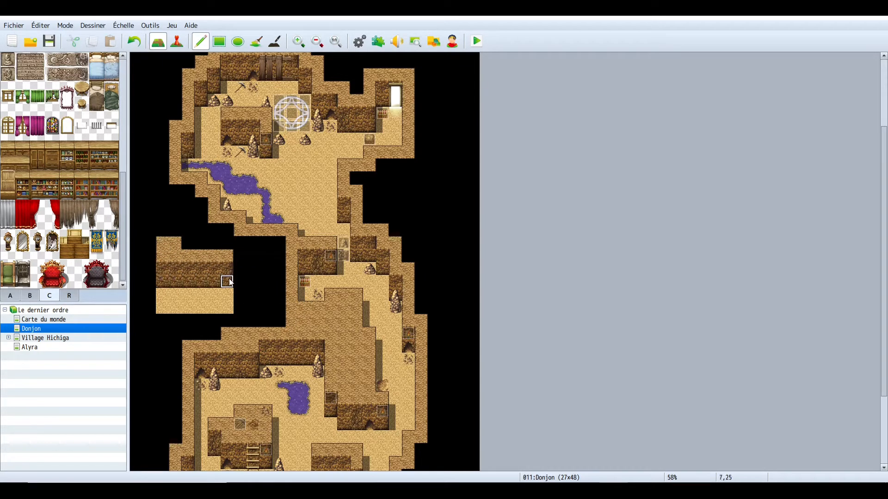
pyautogui.click(137, 48)
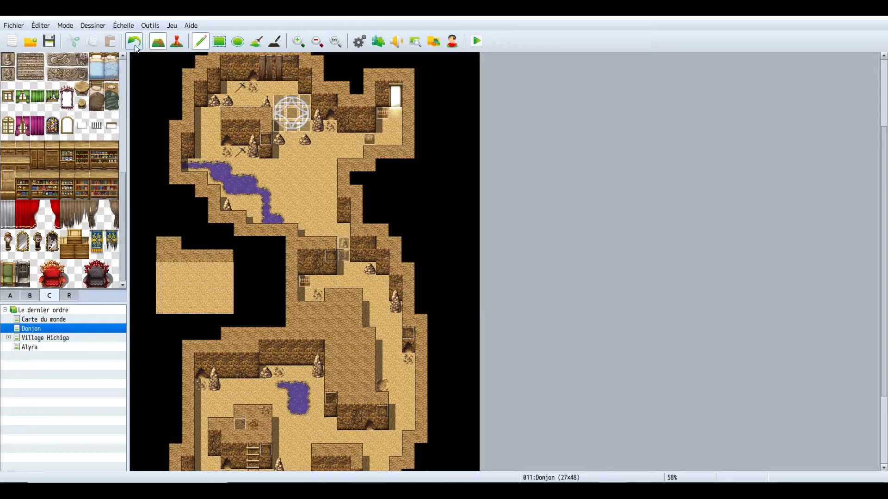
pyautogui.click(137, 48)
pyautogui.click(137, 49)
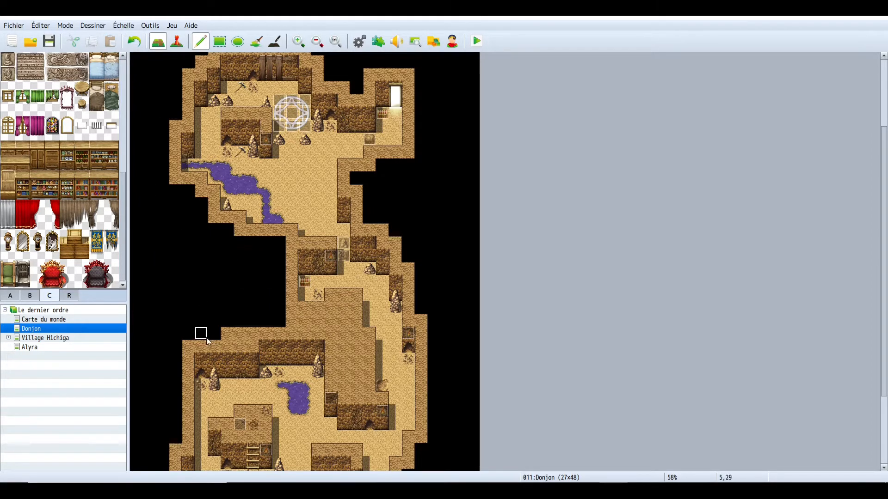
# - Scroll up and down through the dungeon map to review its corridors and rooms
pyautogui.scroll(-5, 213, 351)
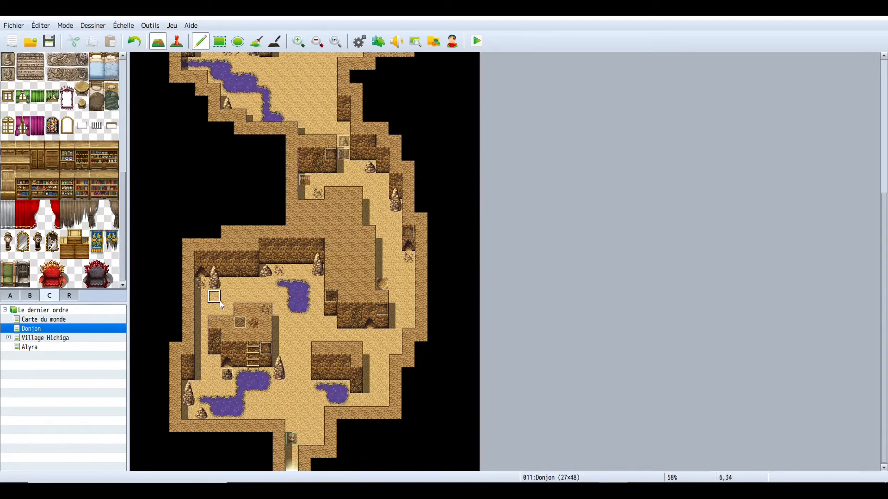
pyautogui.scroll(7, 241, 371)
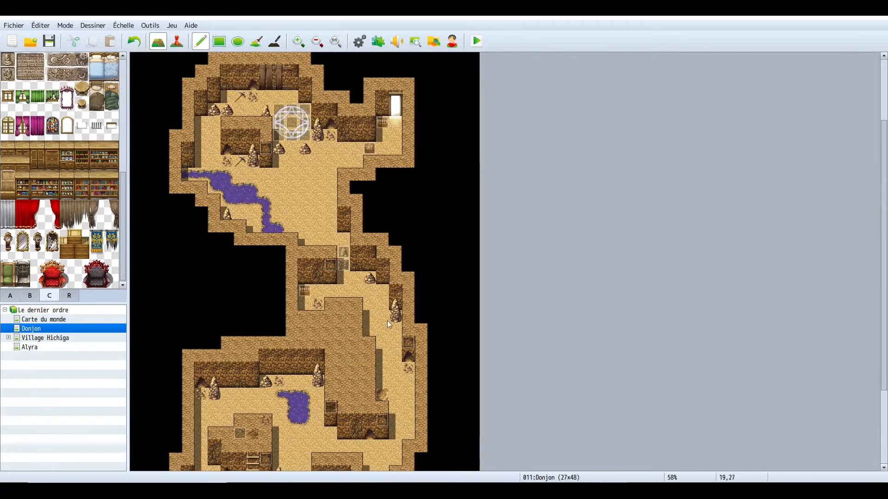
pyautogui.scroll(2, 404, 386)
pyautogui.scroll(-2, 400, 439)
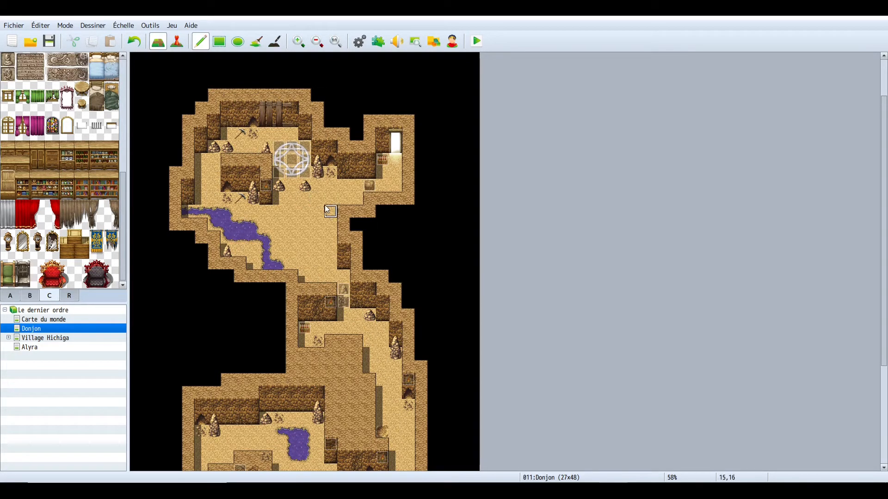
pyautogui.scroll(-2, 275, 213)
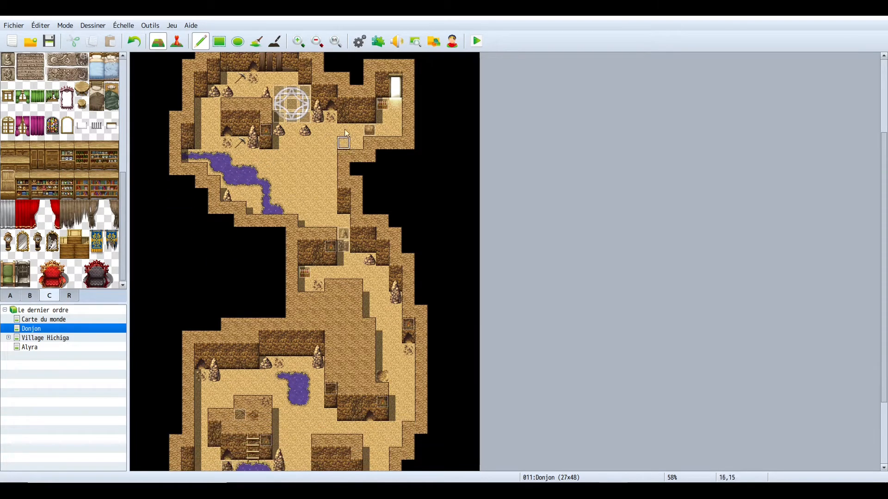
pyautogui.scroll(-1, 307, 223)
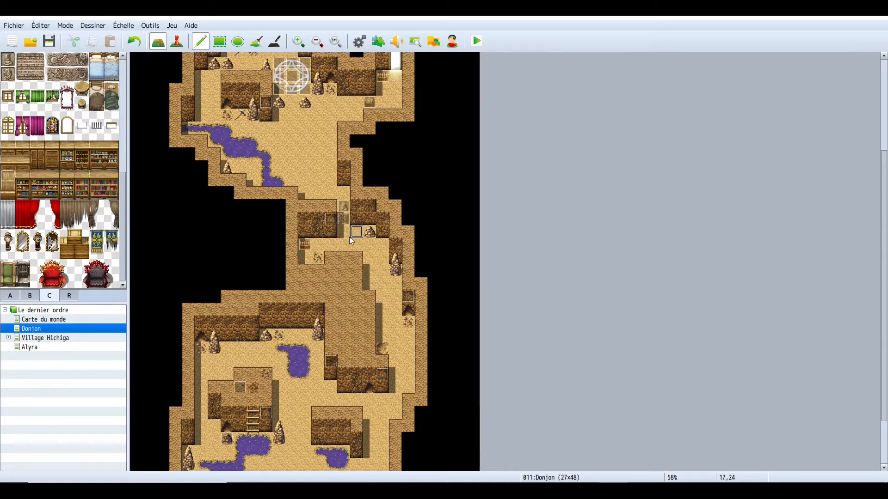
pyautogui.scroll(3, 315, 251)
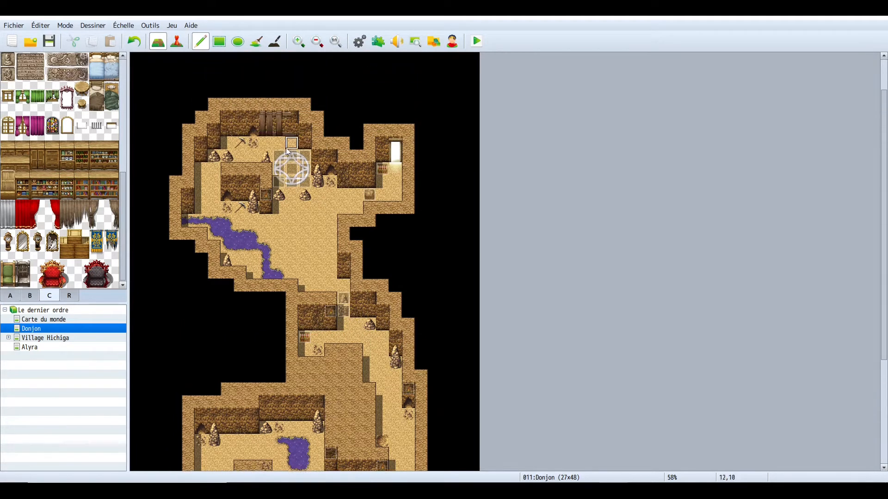
pyautogui.scroll(-2, 296, 252)
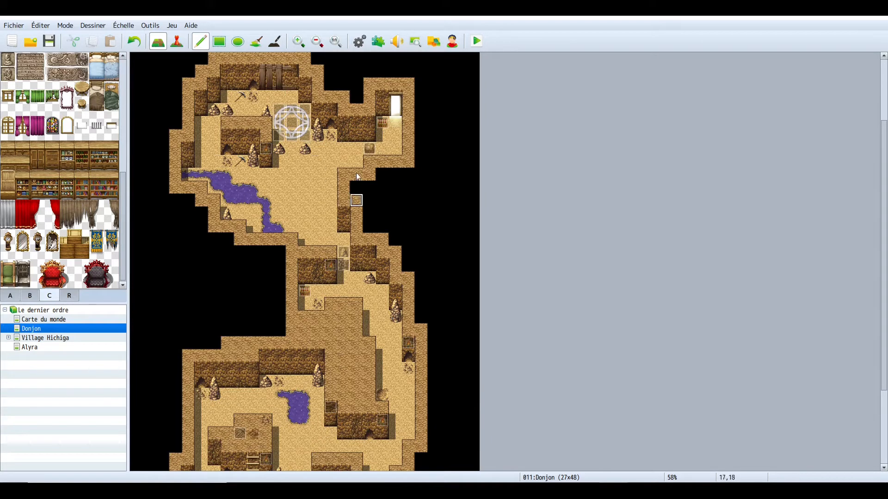
# - Switch to event editing at 100% zoom and move the boulder event near the lit doorway one tile right and back
pyautogui.click(181, 40)
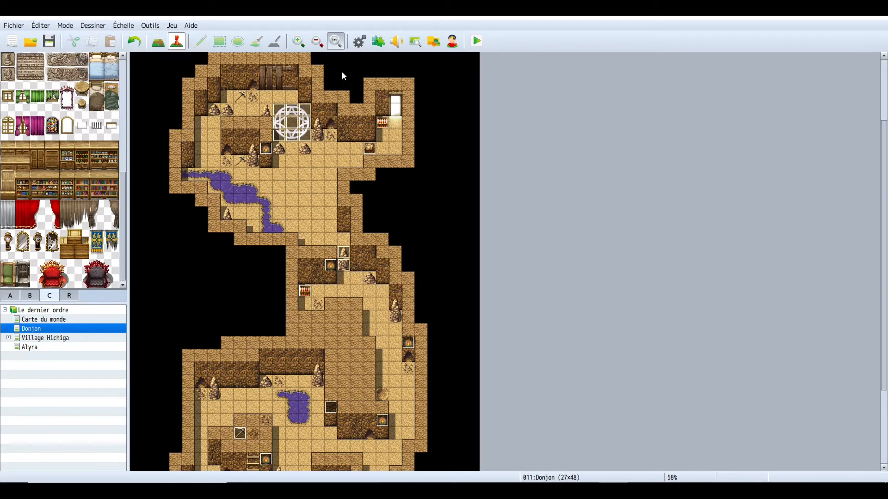
pyautogui.scroll(5, 389, 259)
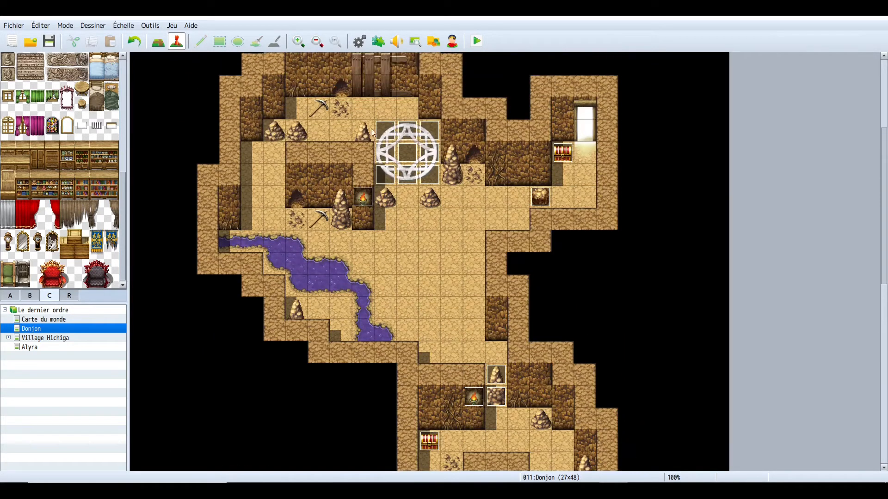
pyautogui.scroll(-2, 401, 259)
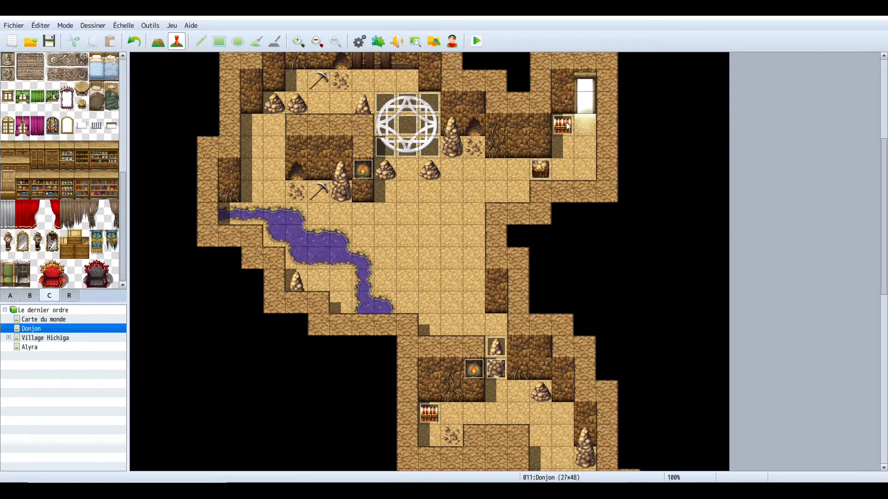
pyautogui.moveTo(541, 170); pyautogui.dragTo(565, 170)
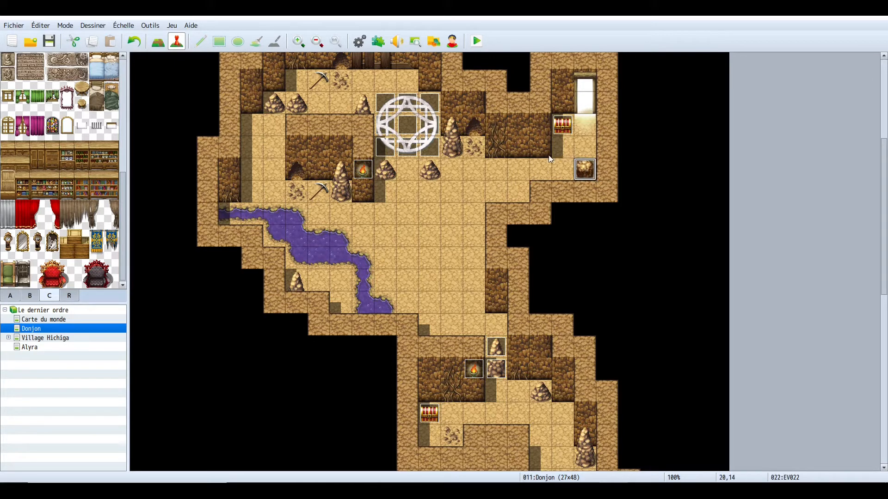
pyautogui.moveTo(576, 170); pyautogui.dragTo(542, 171)
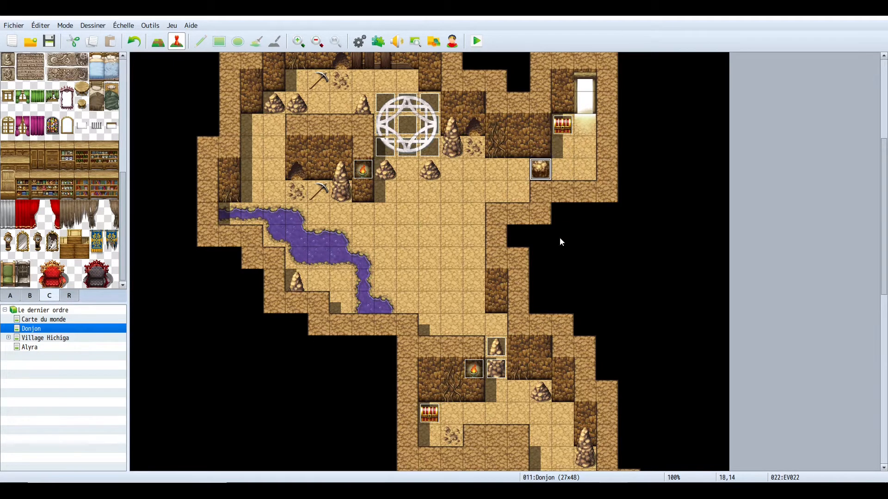
# - Create a new event in the corridor east of the river with a Tileset B boulder image and priority Comme les personnages
pyautogui.scroll(-3, 531, 317)
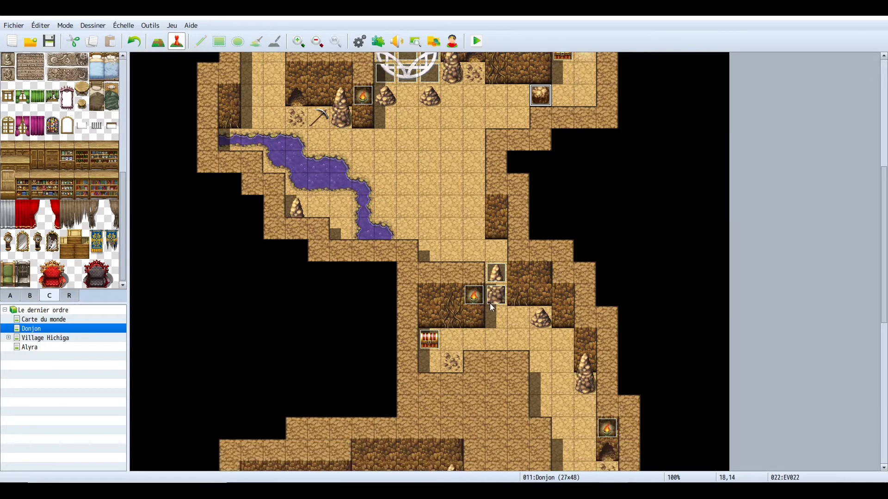
pyautogui.scroll(-8, 492, 307)
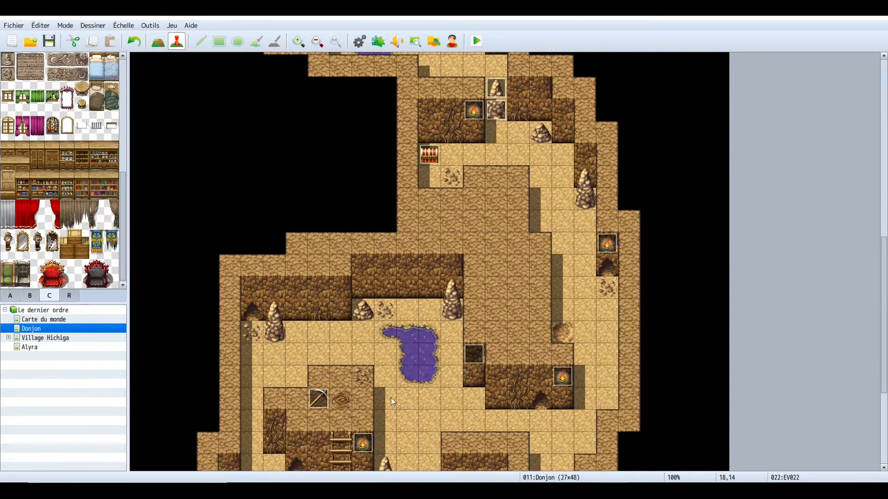
pyautogui.scroll(2, 489, 405)
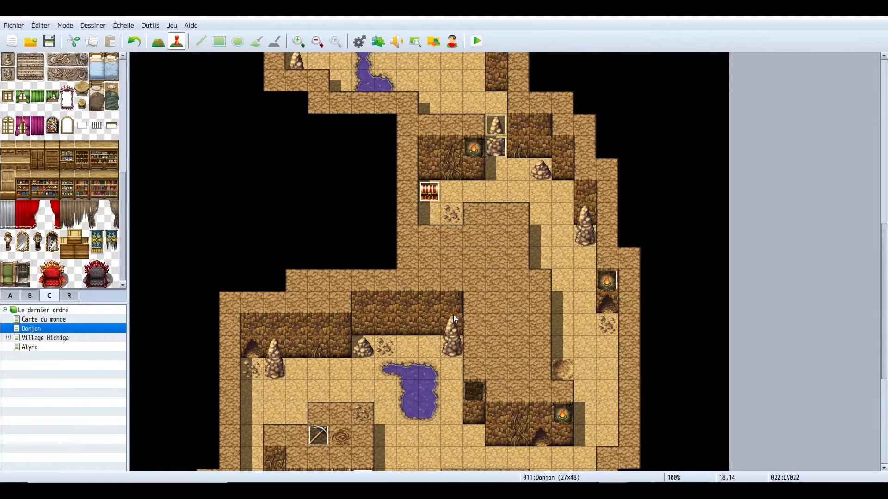
pyautogui.scroll(3, 542, 207)
pyautogui.scroll(5, 501, 236)
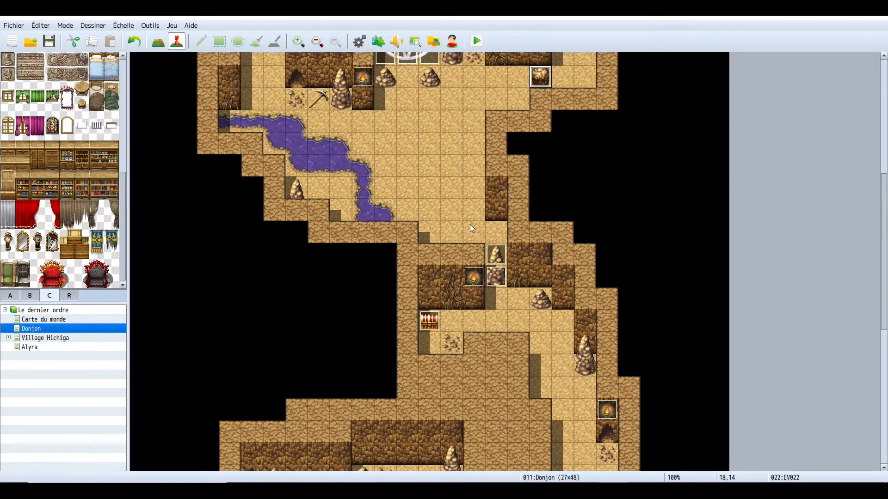
pyautogui.scroll(2, 504, 277)
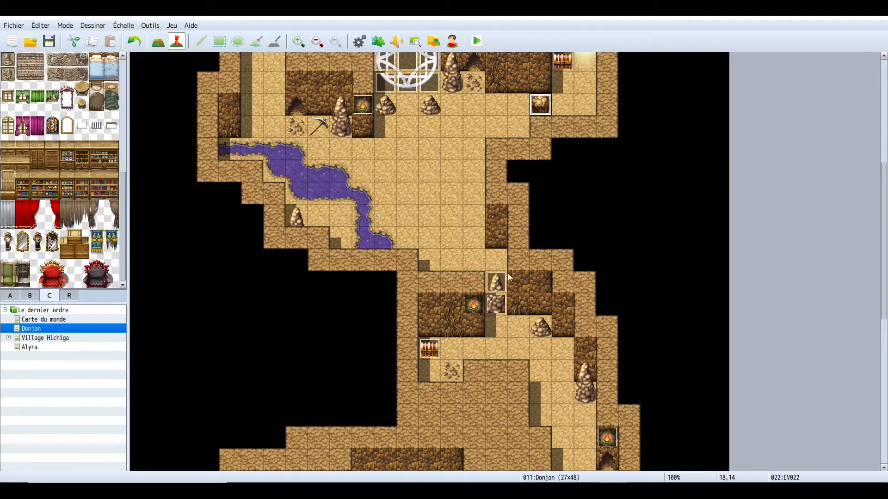
pyautogui.doubleClick(436, 218)
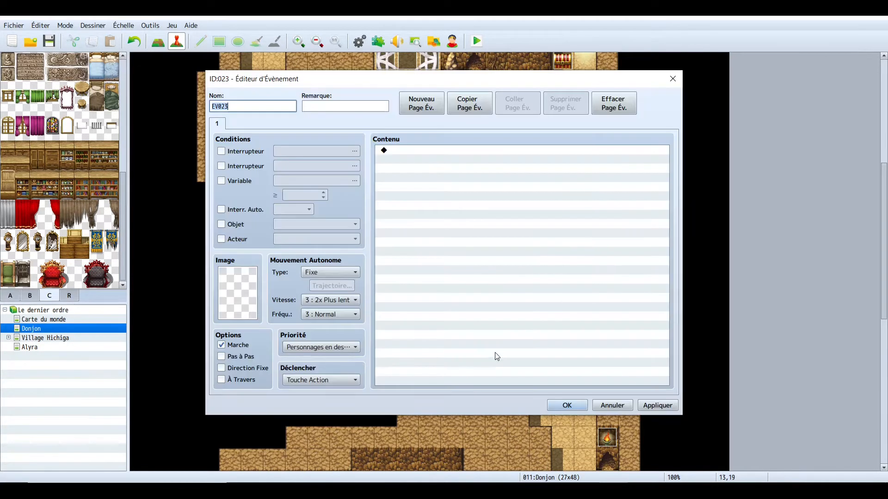
pyautogui.doubleClick(240, 301)
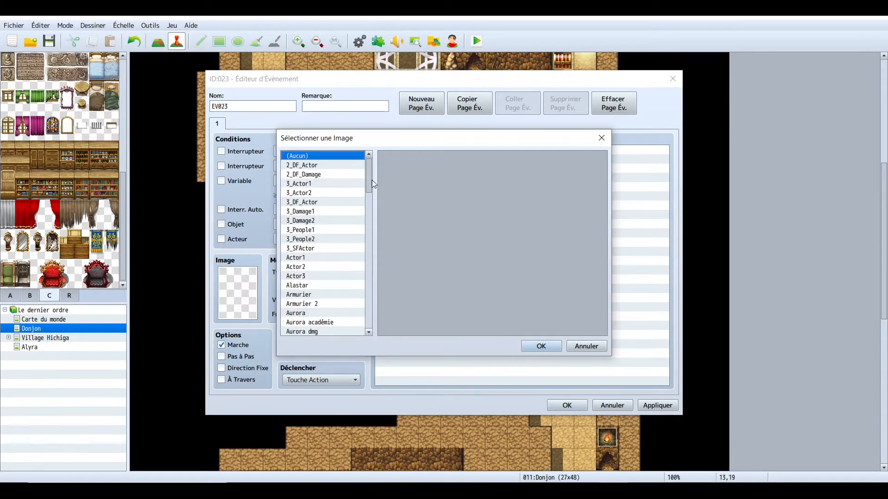
pyautogui.moveTo(373, 183); pyautogui.dragTo(360, 324)
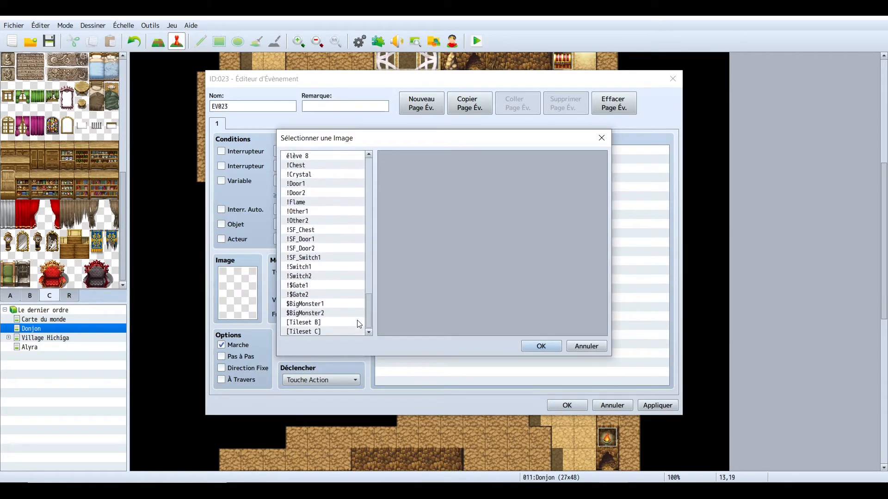
pyautogui.click(309, 323)
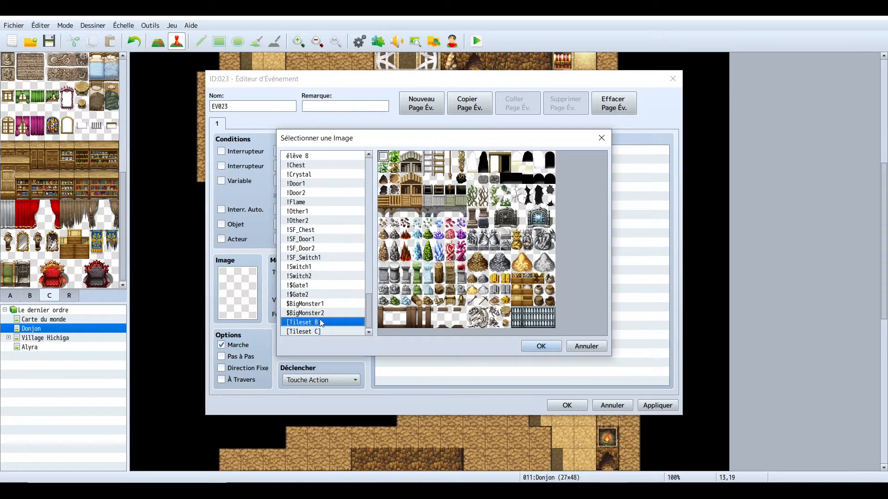
pyautogui.click(384, 258)
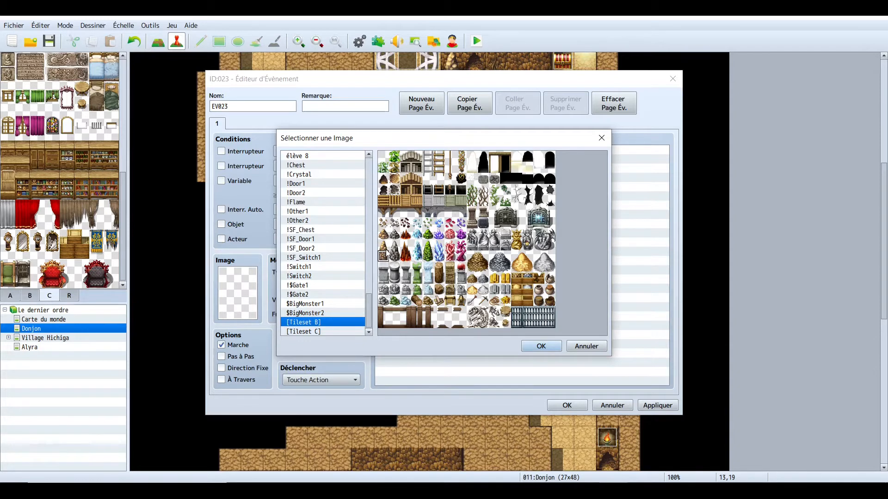
pyautogui.click(542, 346)
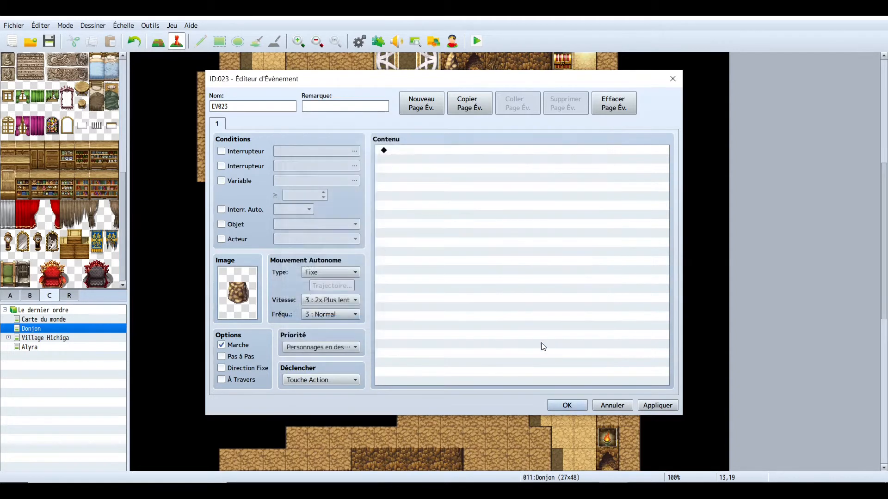
pyautogui.click(351, 350)
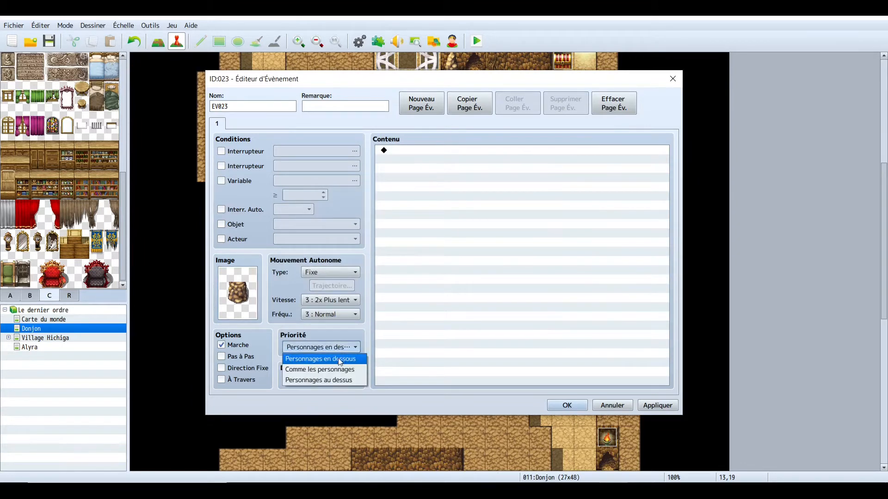
pyautogui.click(337, 368)
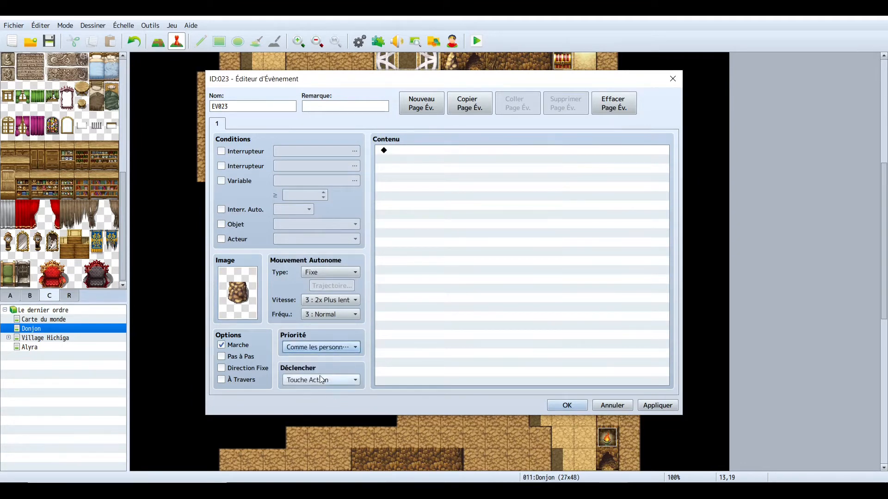
pyautogui.click(566, 406)
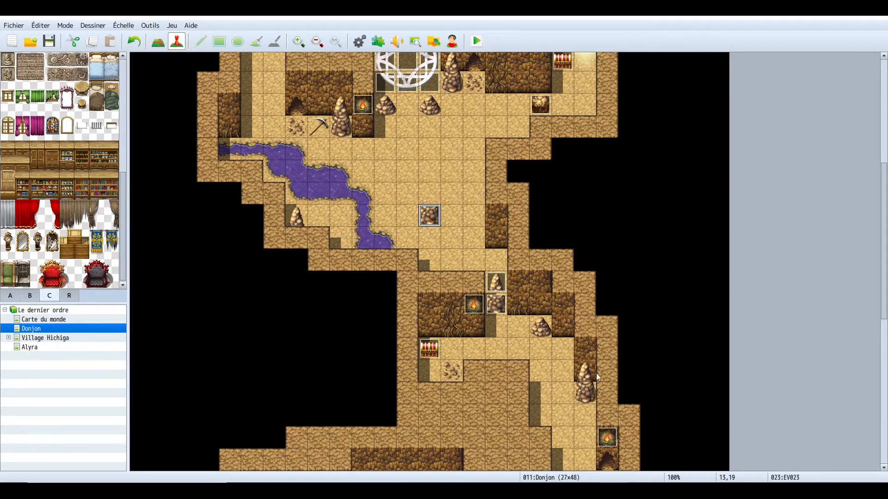
# - Create a second boulder event one tile above the first in the corridor, with a Tileset B boulder image and priority Comme les personnages
pyautogui.doubleClick(429, 193)
pyautogui.doubleClick(239, 302)
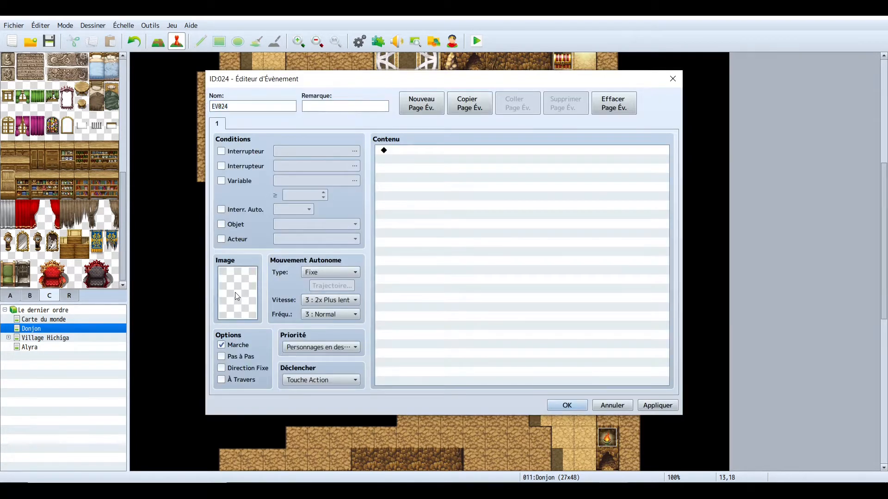
pyautogui.moveTo(370, 193); pyautogui.dragTo(370, 319)
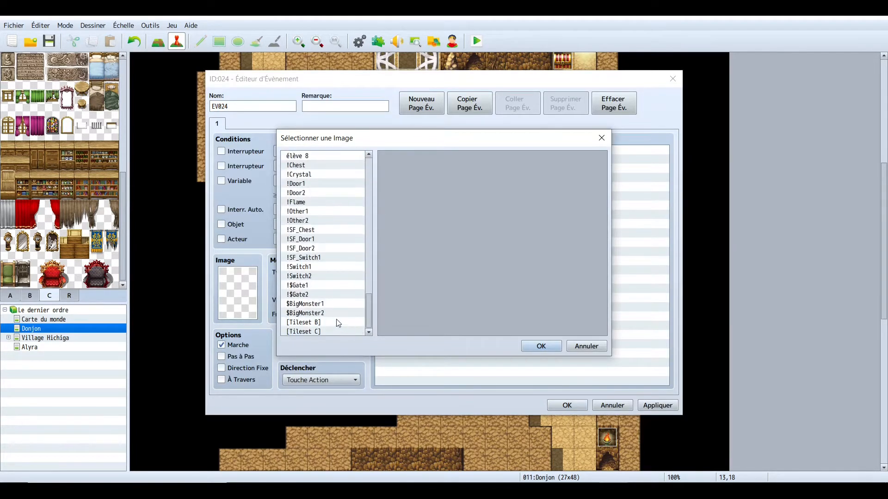
pyautogui.click(341, 323)
pyautogui.click(384, 249)
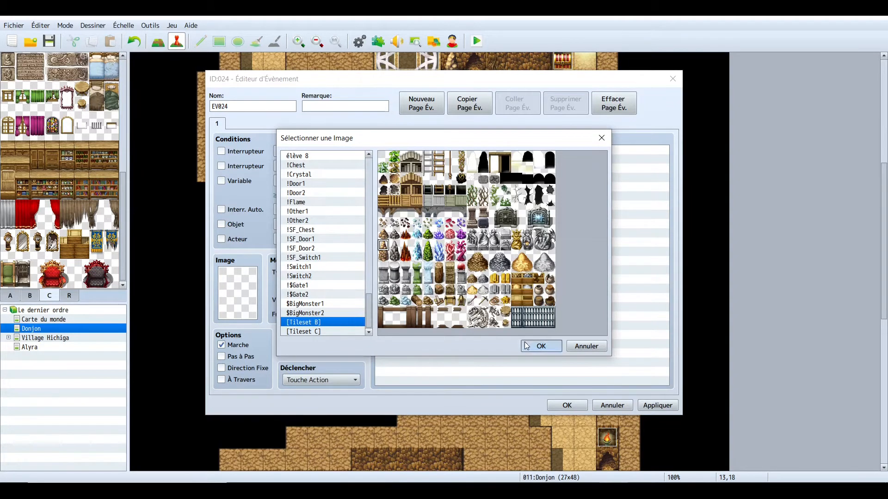
pyautogui.click(541, 347)
pyautogui.click(355, 349)
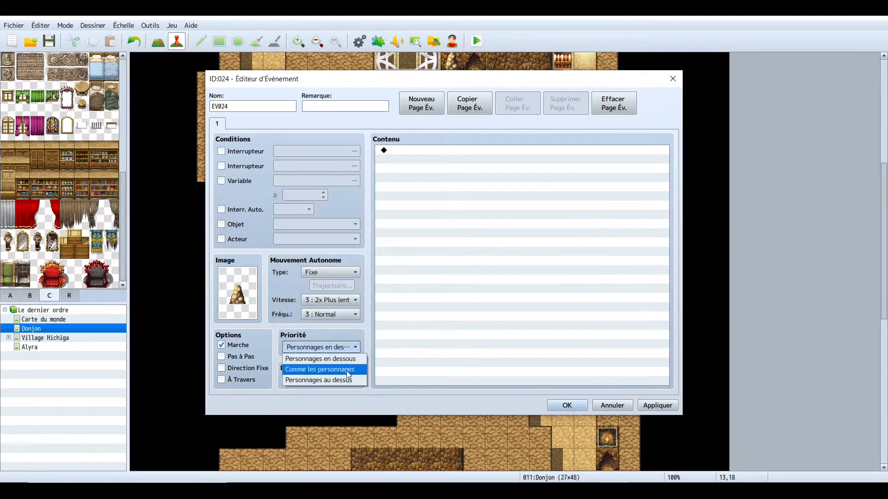
pyautogui.click(357, 367)
pyautogui.click(562, 402)
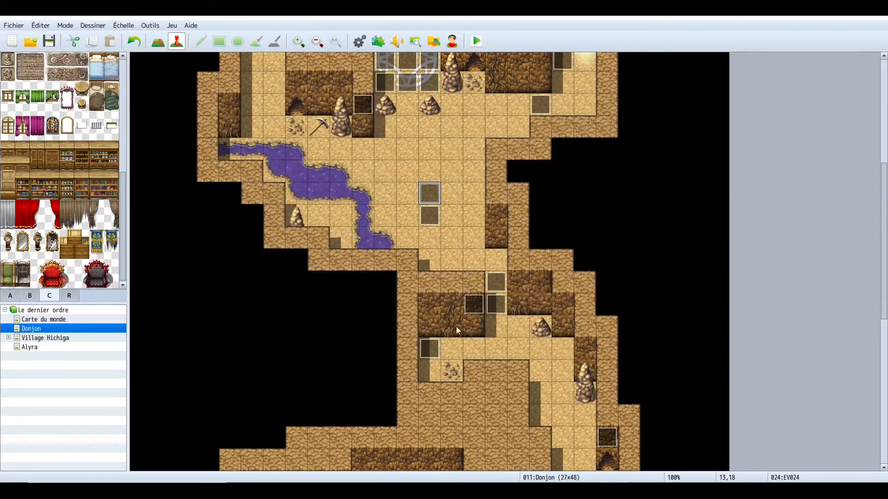
# - Open the existing boulder event in the lower room to examine its pickaxe command list, then close it
pyautogui.click(435, 237)
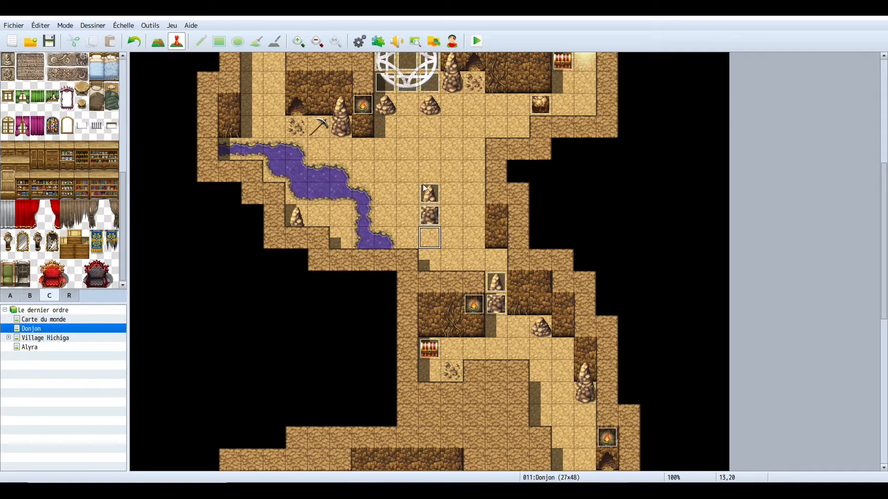
pyautogui.doubleClick(498, 306)
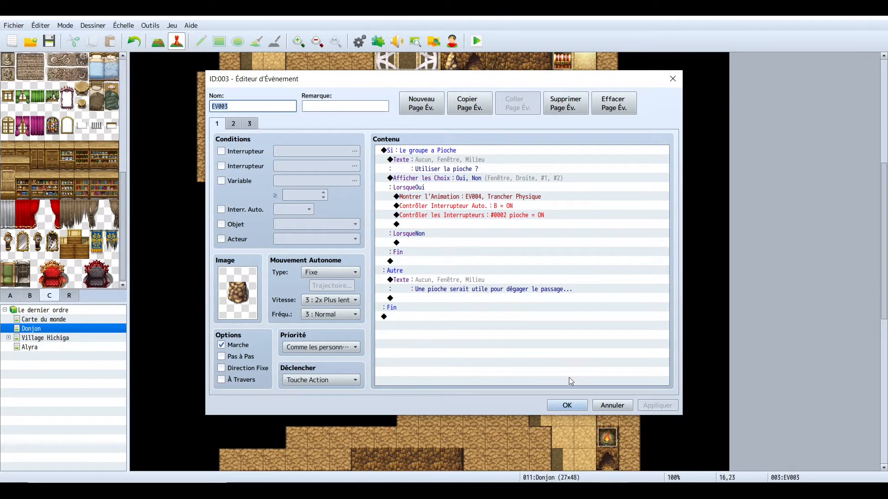
pyautogui.click(576, 406)
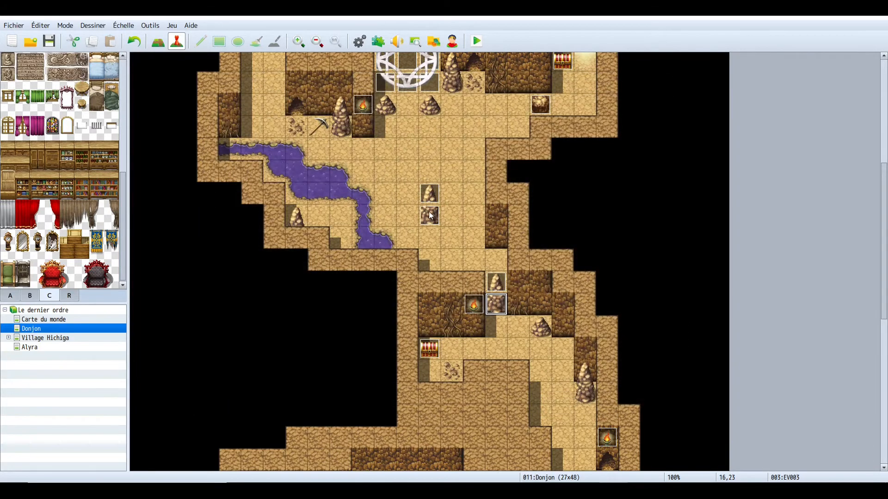
# - In the upper boulder event, add a conditional branch checking that the party has the item 0006 Pioche
pyautogui.doubleClick(428, 213)
pyautogui.click(418, 151)
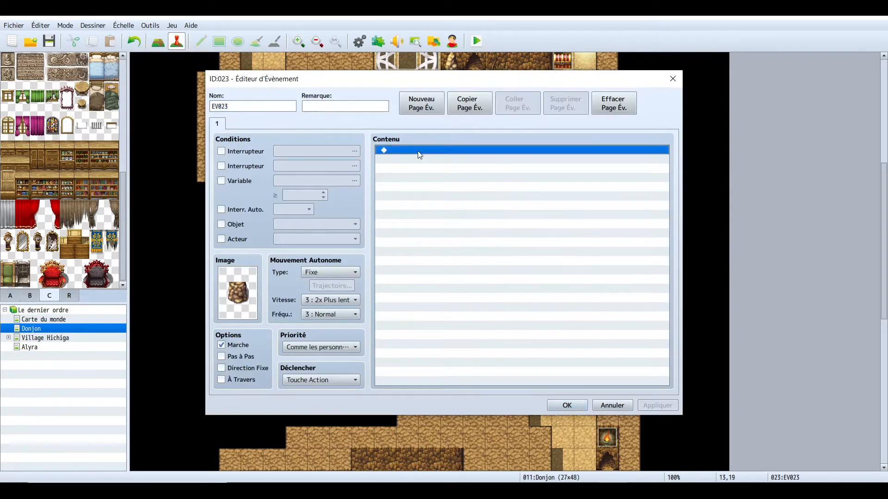
pyautogui.doubleClick(419, 155)
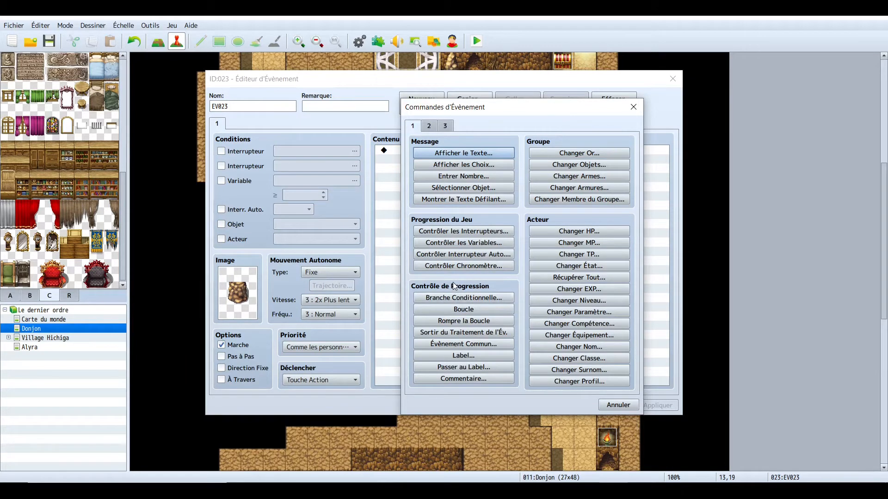
pyautogui.click(465, 300)
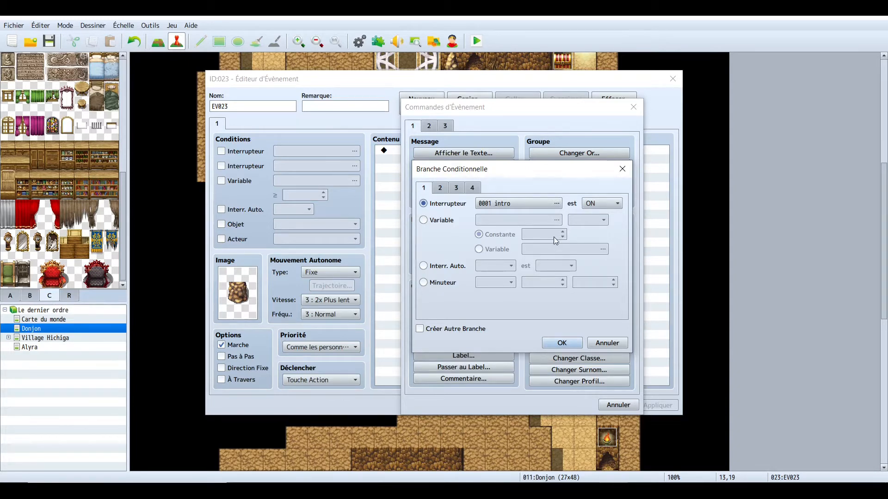
pyautogui.click(443, 189)
pyautogui.click(460, 188)
pyautogui.click(475, 189)
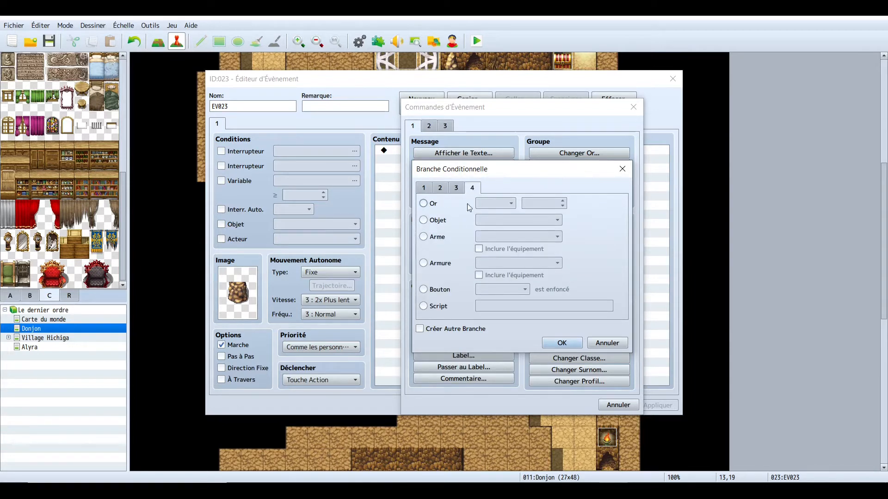
pyautogui.click(424, 221)
pyautogui.click(539, 220)
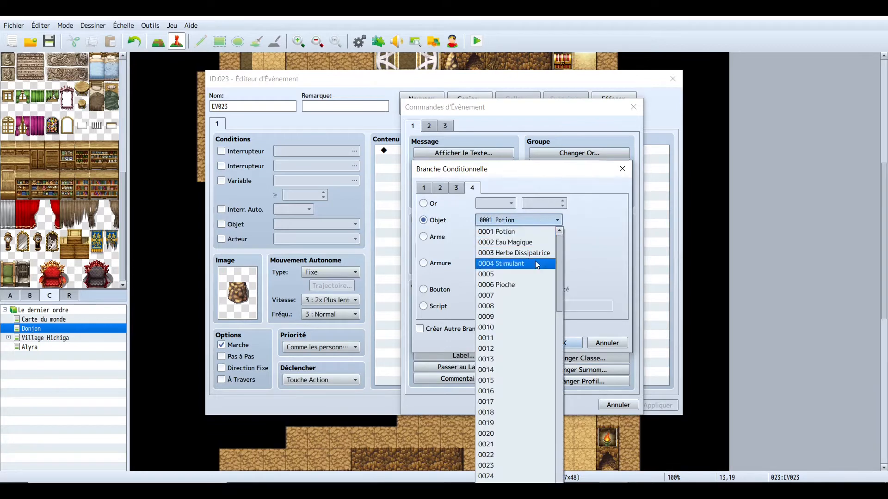
pyautogui.click(528, 284)
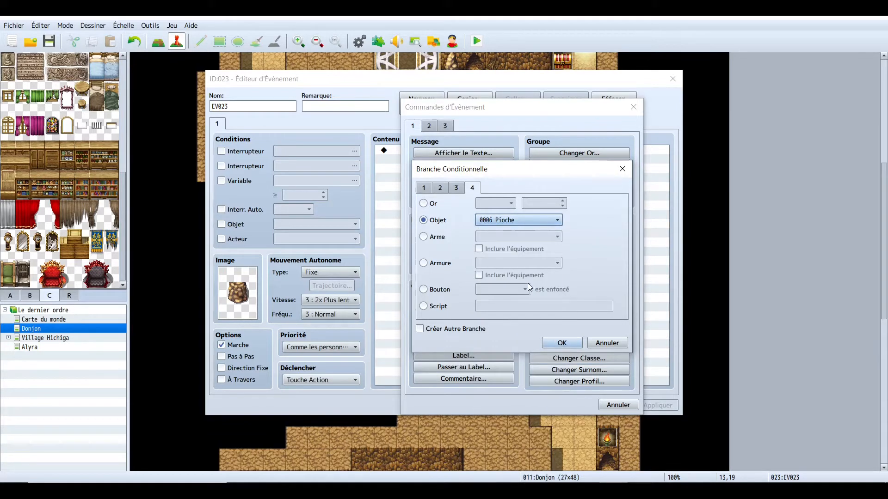
pyautogui.click(562, 342)
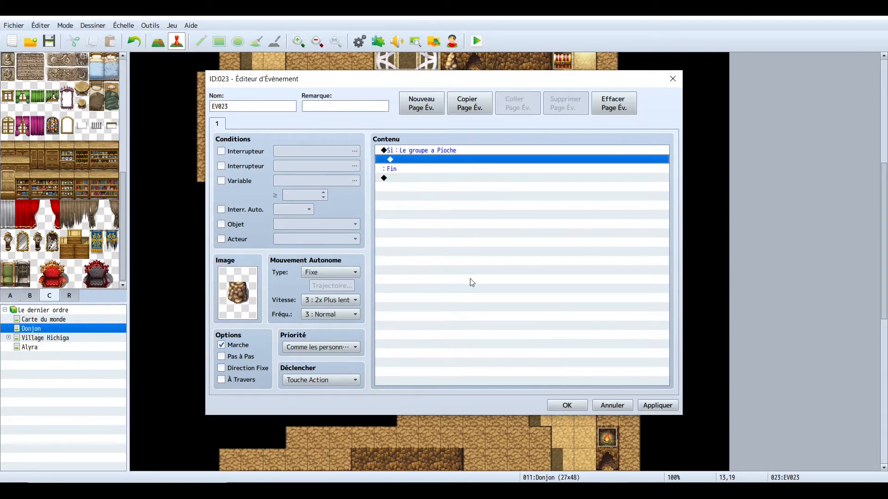
pyautogui.click(567, 405)
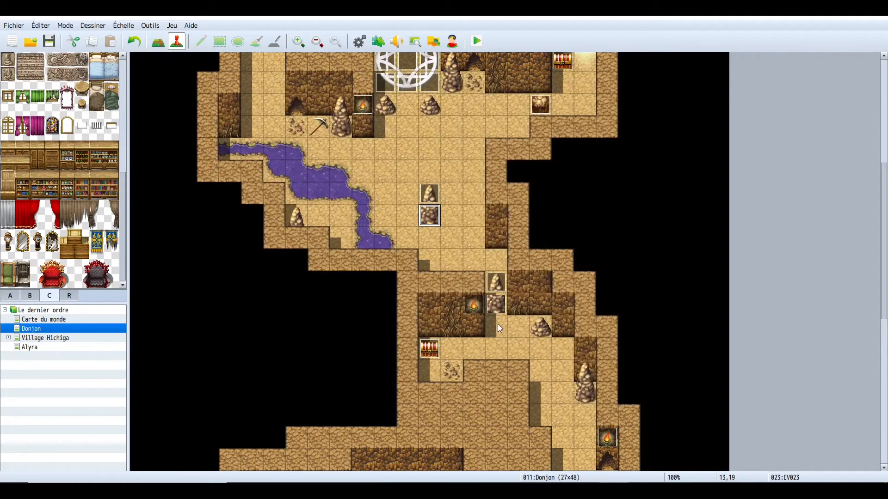
# - Add a Oui/Non choice at the end of the existing boulder event's commands, then delete it
pyautogui.doubleClick(496, 306)
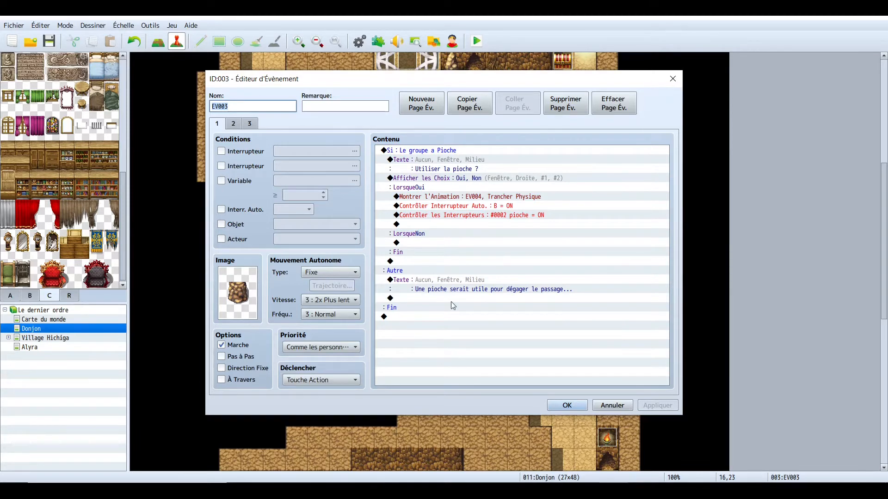
pyautogui.doubleClick(420, 329)
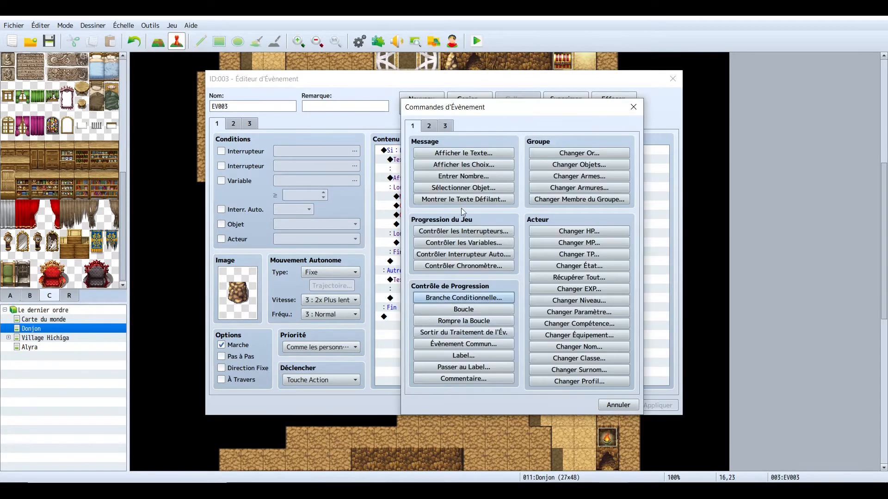
pyautogui.click(455, 166)
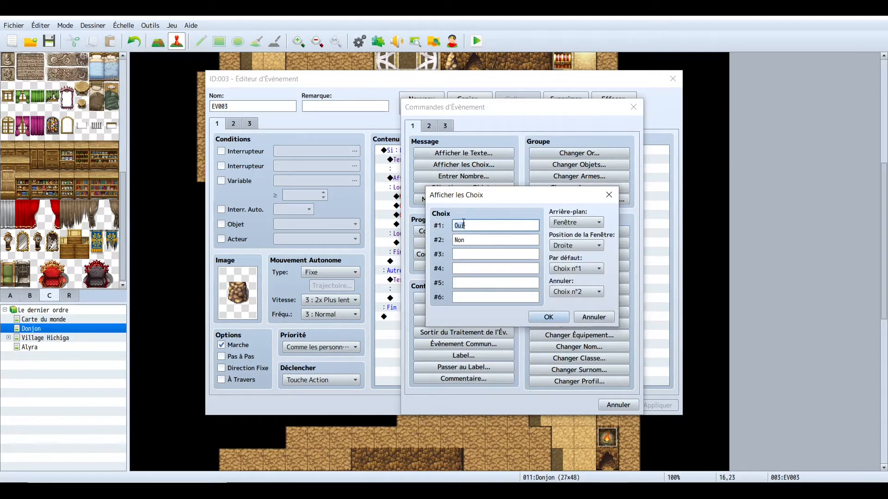
pyautogui.press('Tab')
pyautogui.press('Tab')
pyautogui.press('Tab')
pyautogui.press('Tab')
pyautogui.press('Tab')
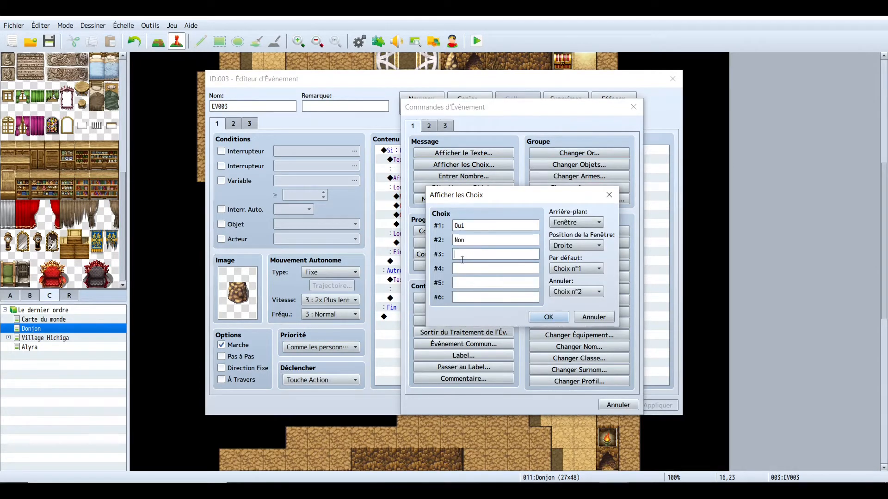
pyautogui.click(530, 319)
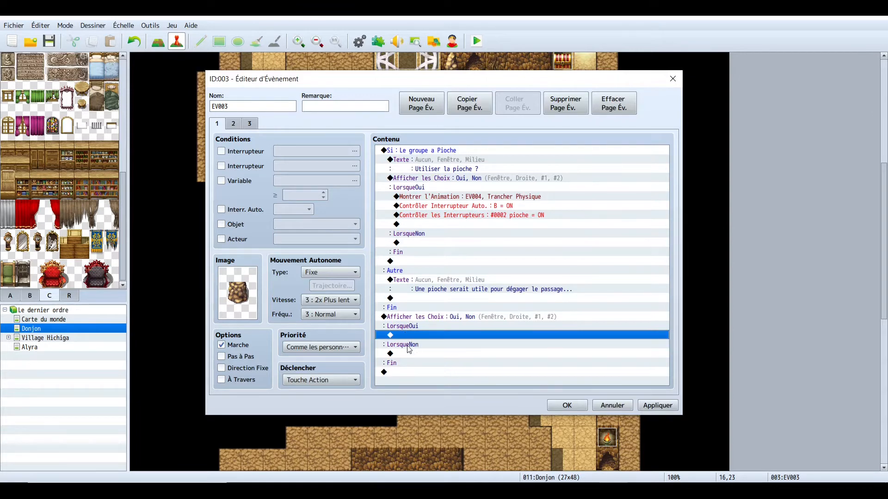
pyautogui.click(419, 243)
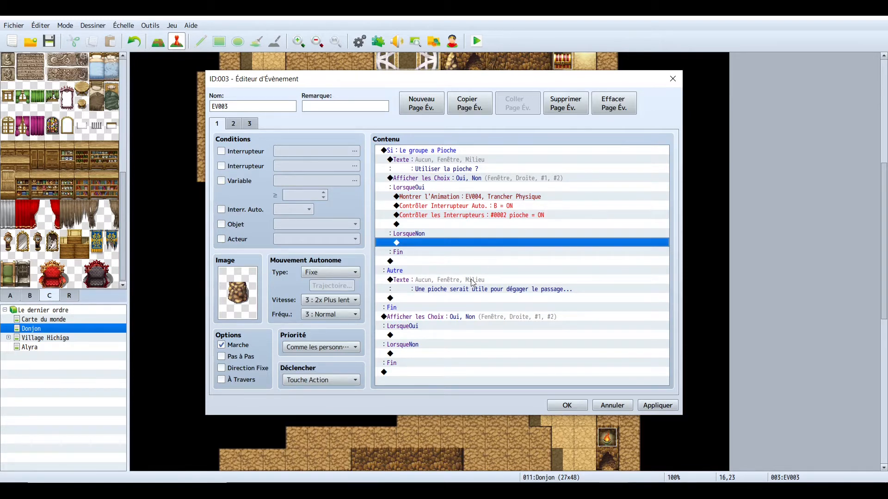
pyautogui.moveTo(635, 83); pyautogui.dragTo(360, 83)
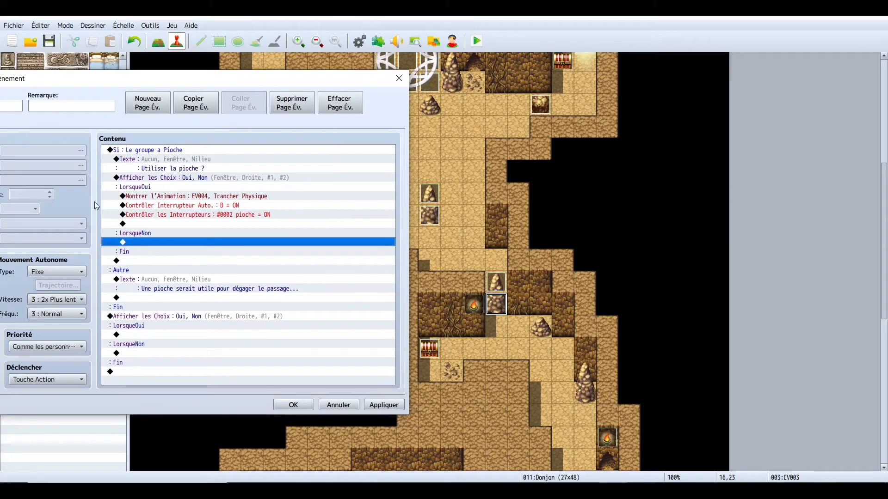
pyautogui.moveTo(183, 84); pyautogui.dragTo(338, 78)
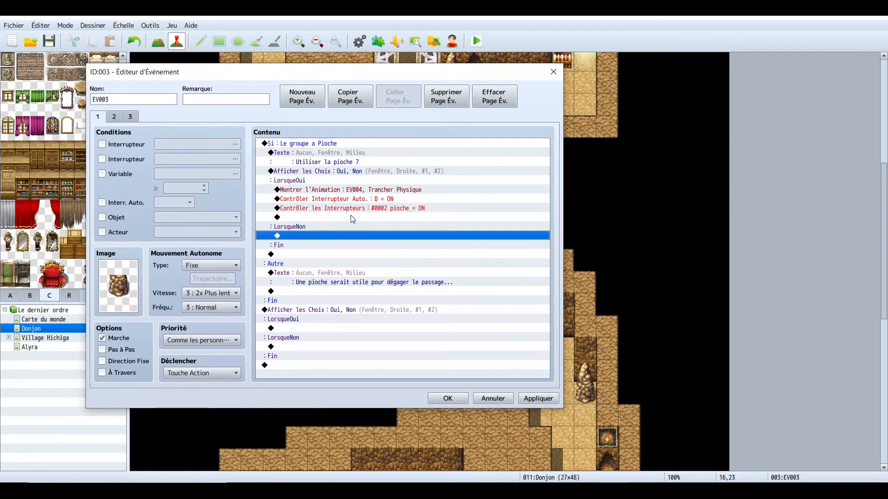
pyautogui.click(311, 210)
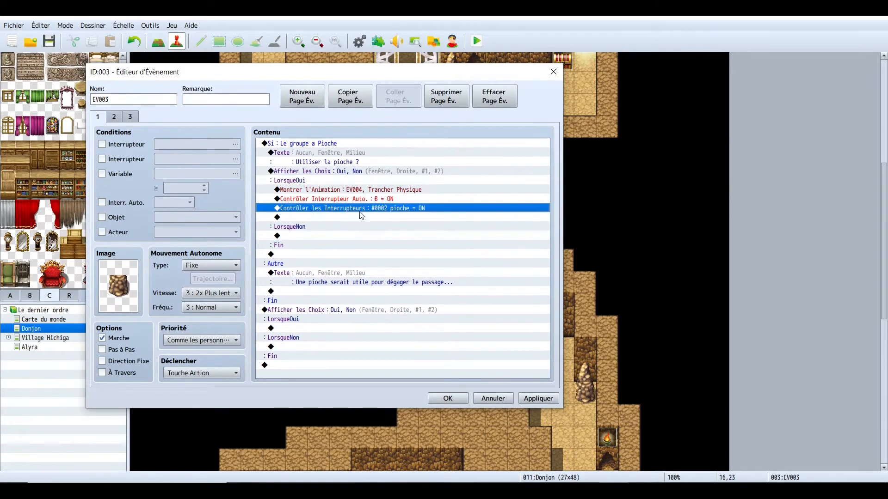
pyautogui.rightClick(294, 321)
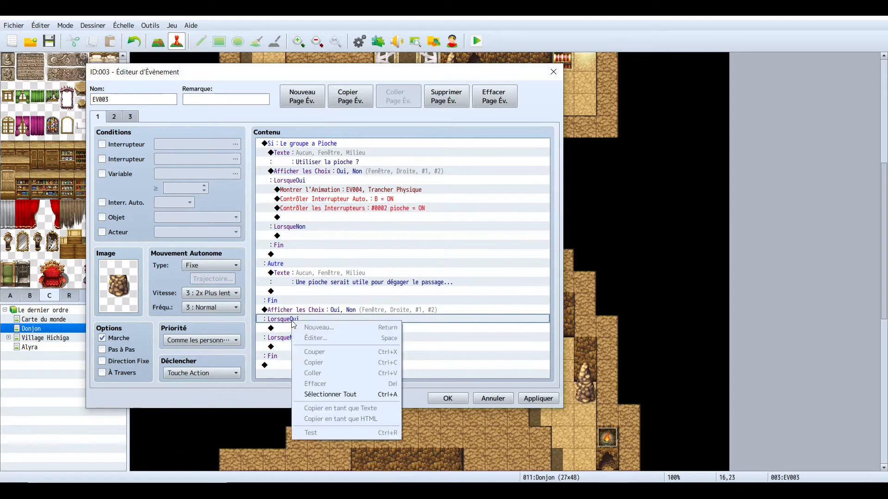
pyautogui.press('Escape')
pyautogui.click(285, 310)
pyautogui.rightClick(284, 310)
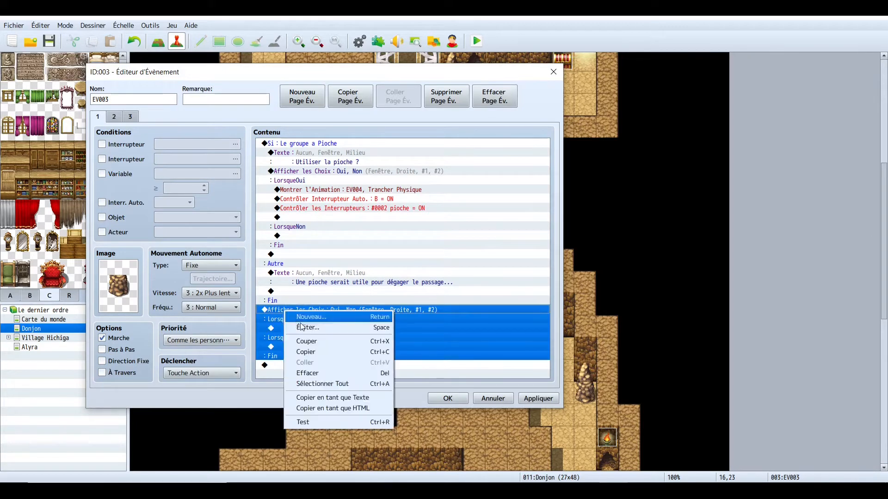
pyautogui.click(308, 372)
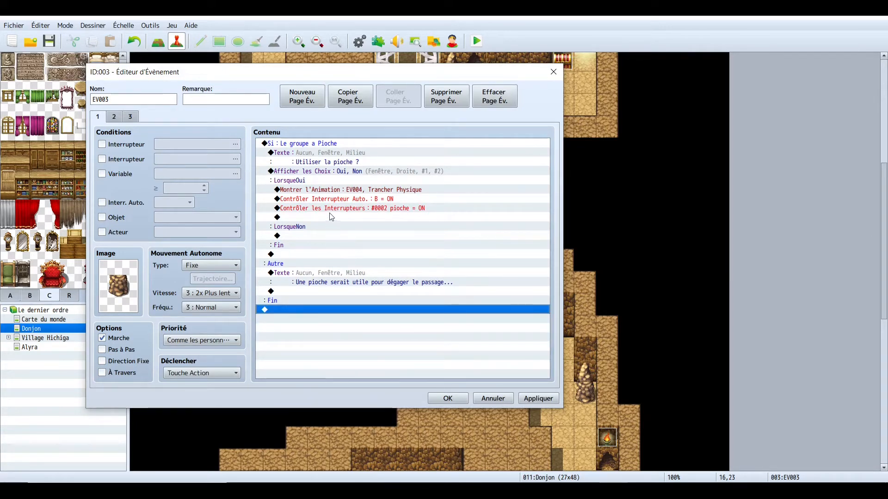
# - Open the Contrôler les Interrupteurs command in the existing boulder event to check its switch settings
pyautogui.click(365, 209)
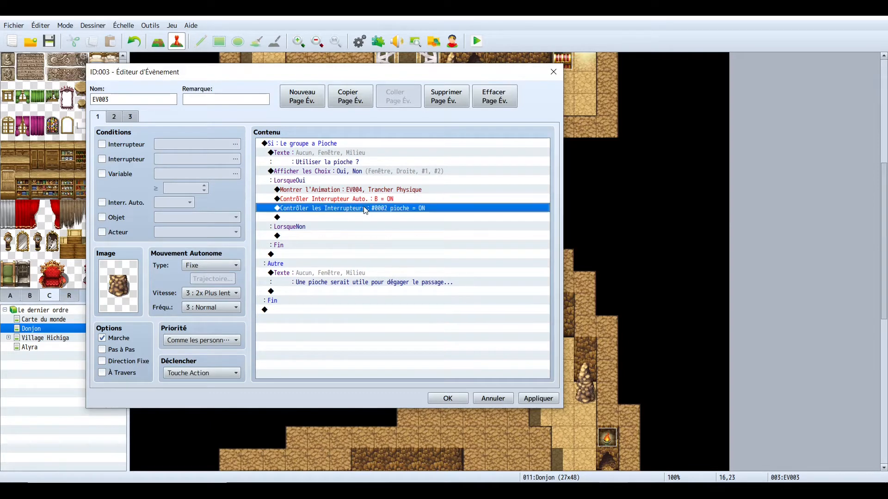
pyautogui.doubleClick(364, 208)
pyautogui.click(498, 399)
pyautogui.rightClick(336, 207)
pyautogui.click(365, 223)
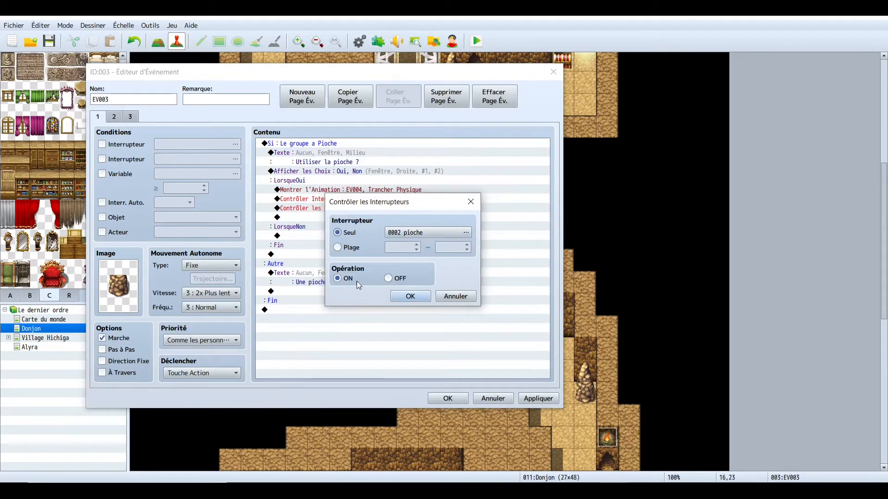
pyautogui.click(409, 296)
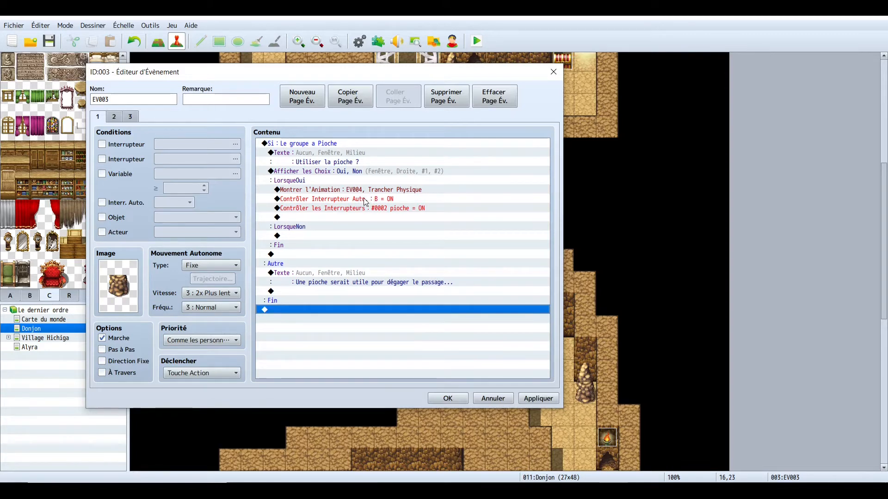
# - Switch between pages 1 and 2 of the existing boulder event to compare their commands
pyautogui.click(120, 117)
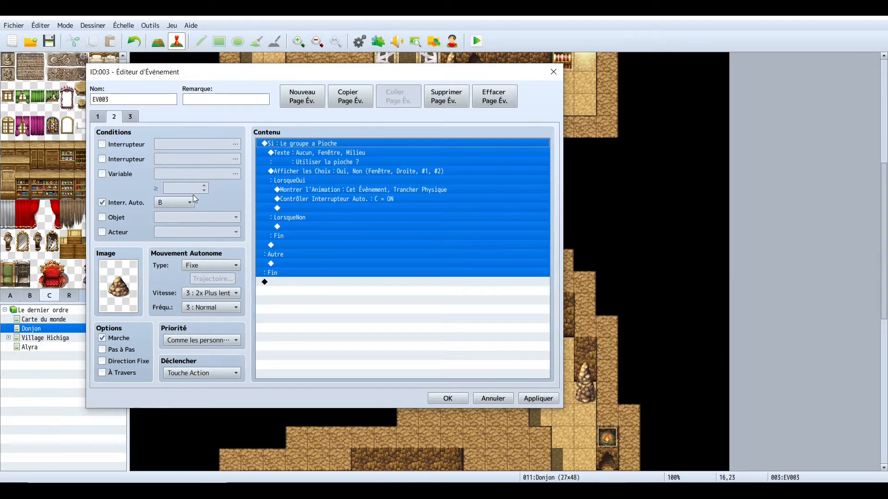
pyautogui.click(348, 333)
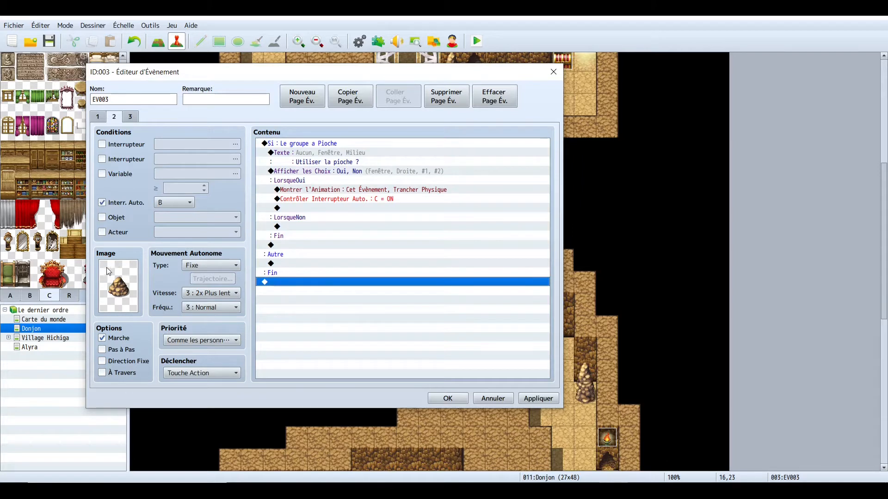
pyautogui.click(97, 117)
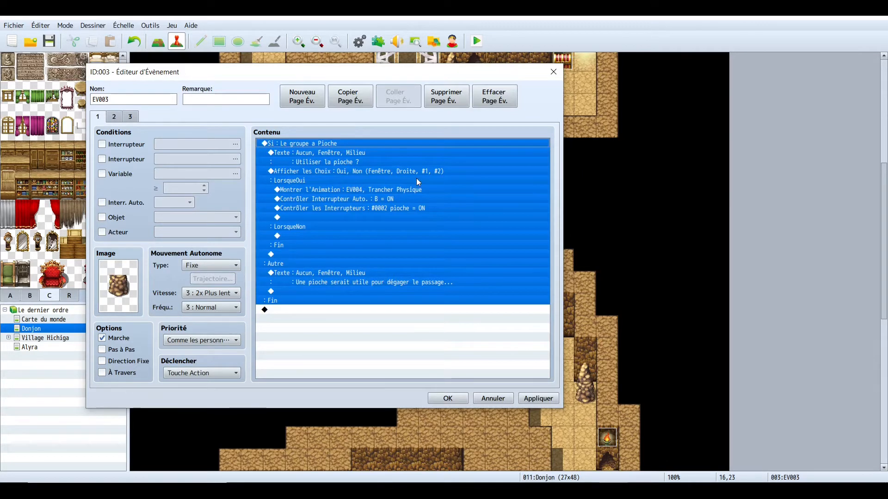
pyautogui.click(114, 117)
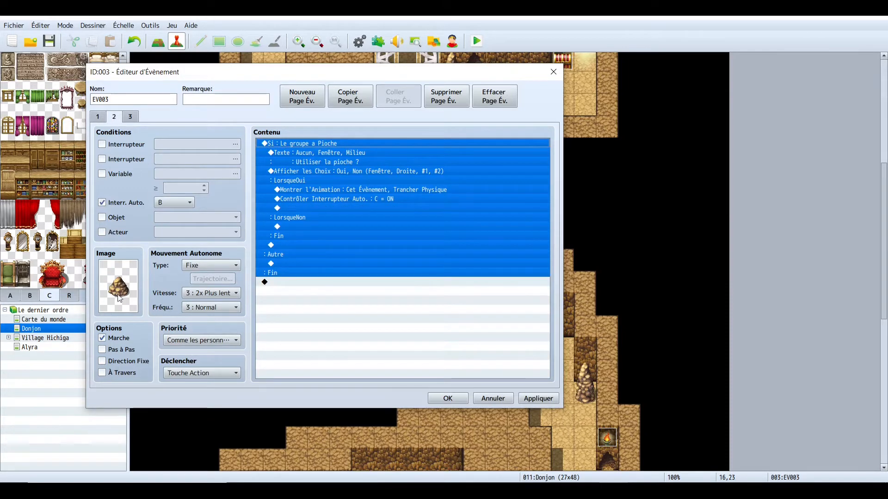
# - View page 3 of the existing boulder event and close the event editor
pyautogui.click(365, 357)
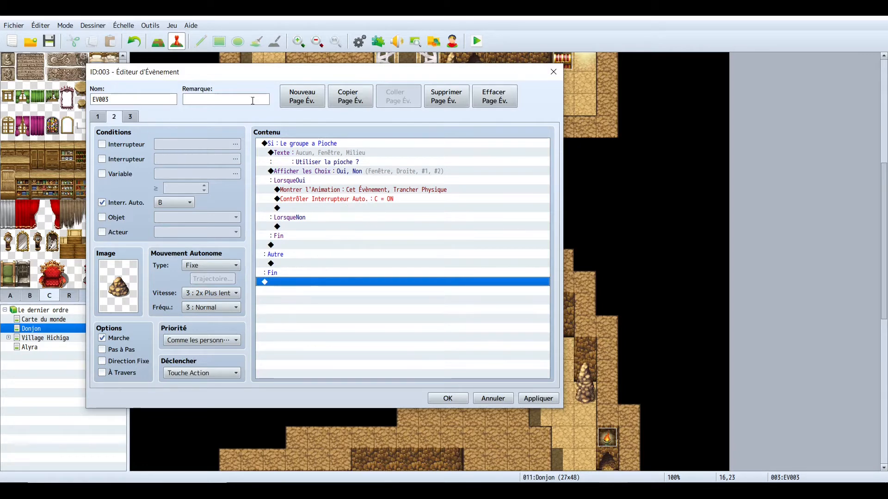
pyautogui.click(134, 119)
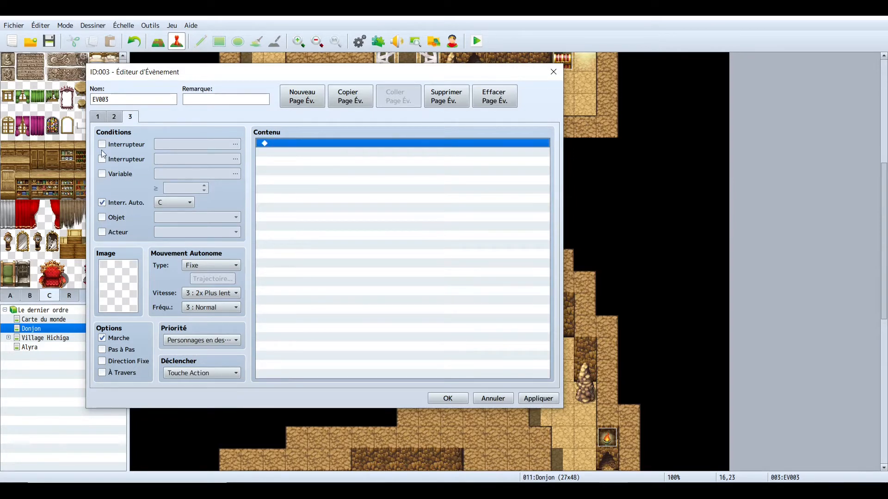
pyautogui.click(448, 399)
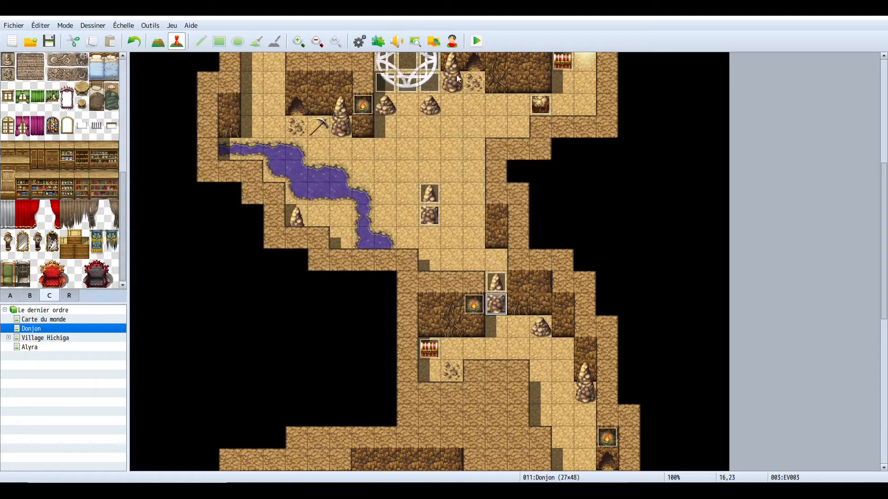
# - Start a playtest, saving the changes to the game, and maximize the game window
pyautogui.click(478, 40)
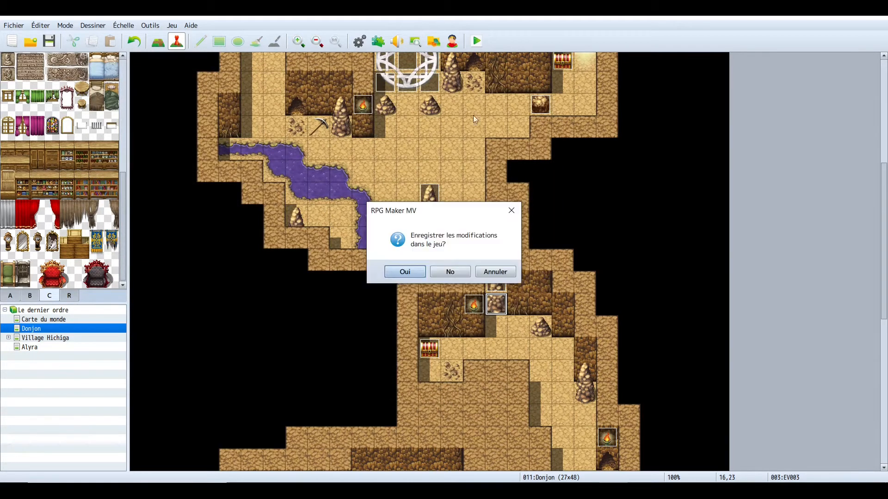
pyautogui.click(409, 273)
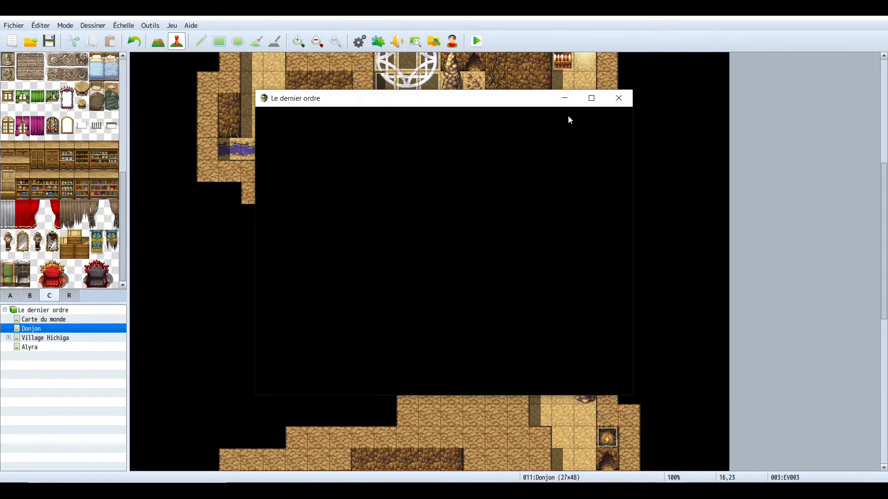
pyautogui.click(591, 98)
# - Walk the hero to the pickaxe on the ledge and pick it up
pyautogui.click(429, 321)
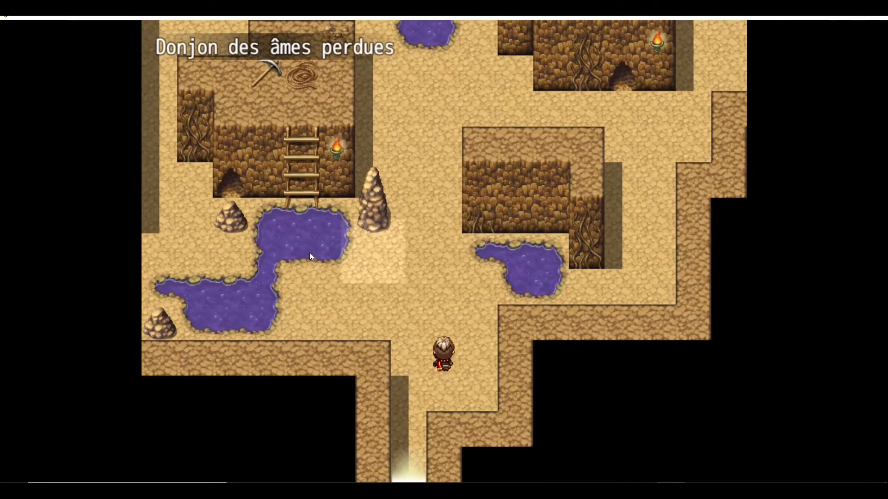
pyautogui.click(337, 215)
pyautogui.click(371, 161)
pyautogui.click(426, 155)
pyautogui.click(422, 202)
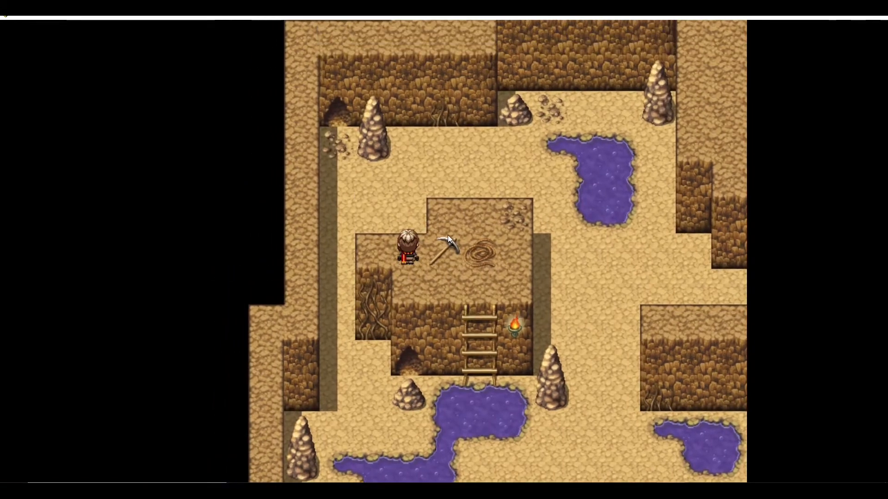
pyautogui.click(447, 236)
pyautogui.click(490, 375)
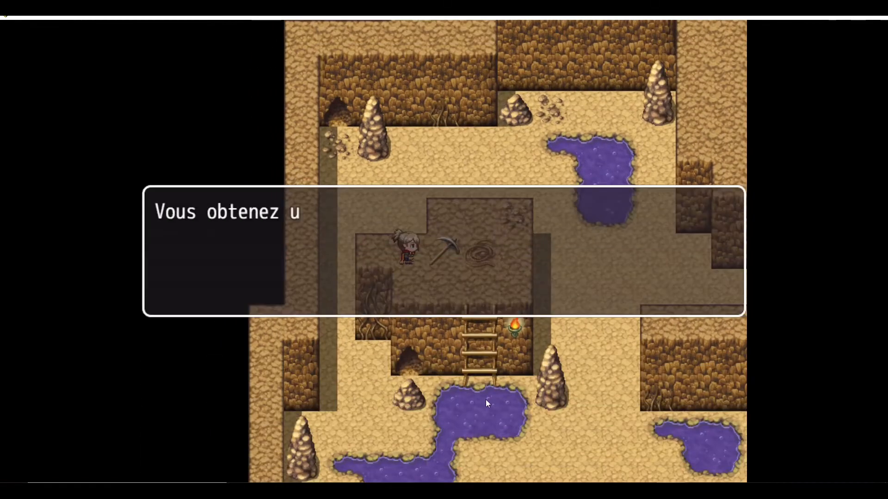
pyautogui.click(485, 402)
pyautogui.click(484, 402)
# - Walk to the first corridor boulder and accept using the pickaxe on it
pyautogui.click(377, 300)
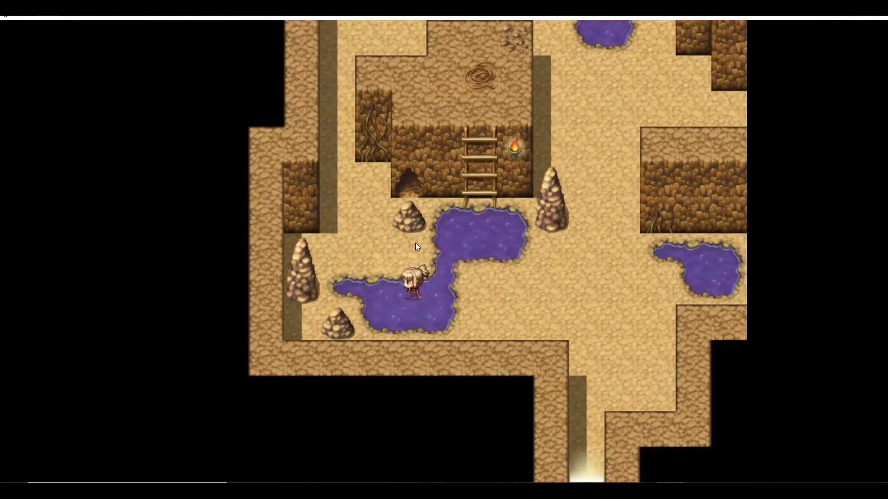
pyautogui.click(423, 232)
pyautogui.click(421, 260)
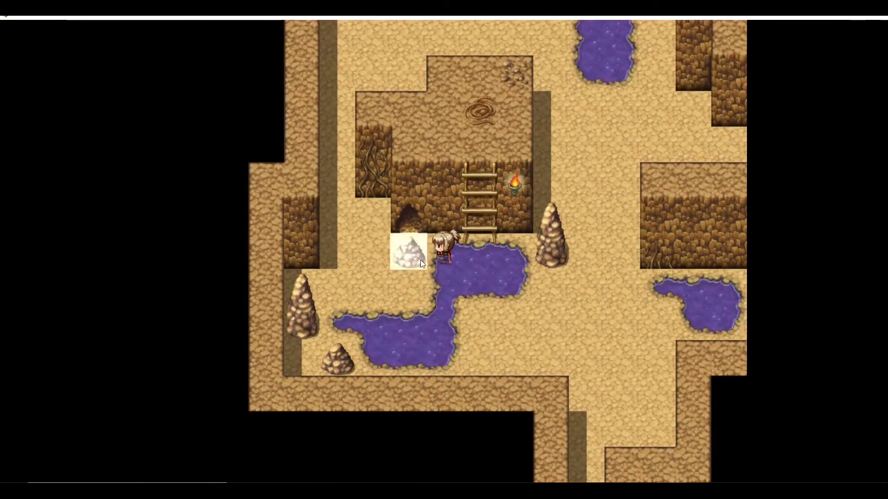
pyautogui.click(619, 231)
pyautogui.moveTo(625, 285)
pyautogui.mouseDown()
pyautogui.moveTo(586, 216)
pyautogui.moveTo(492, 131)
pyautogui.moveTo(506, 133)
pyautogui.moveTo(477, 123)
pyautogui.moveTo(406, 157)
pyautogui.moveTo(453, 179)
pyautogui.mouseUp()
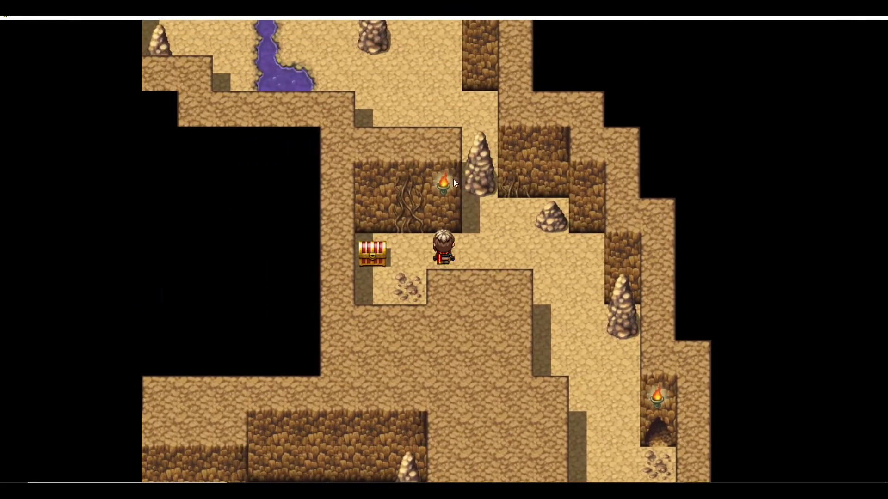
pyautogui.click(474, 229)
pyautogui.click(449, 221)
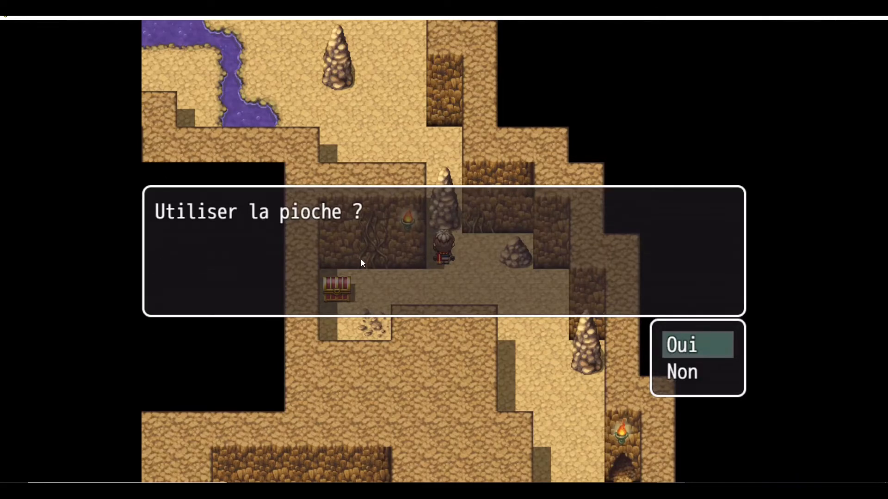
pyautogui.click(678, 345)
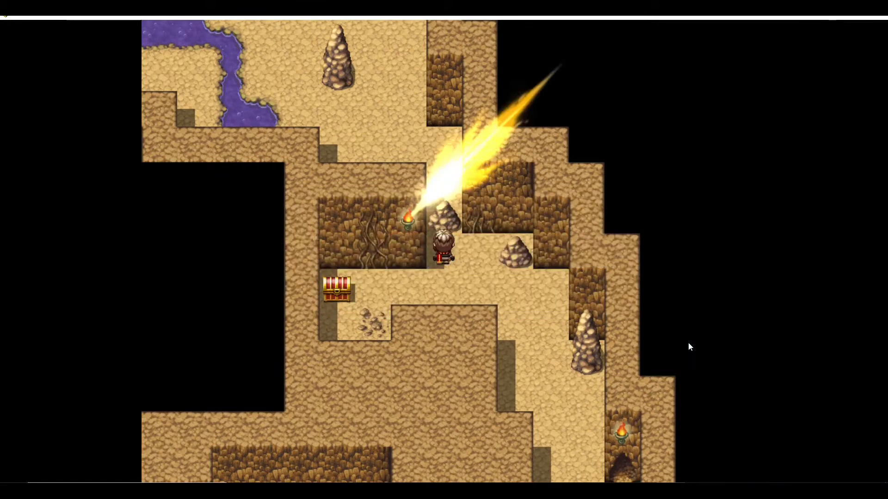
# - Use the pickaxe on the second boulder, walk through the cleared passage and close the game window
pyautogui.click(450, 225)
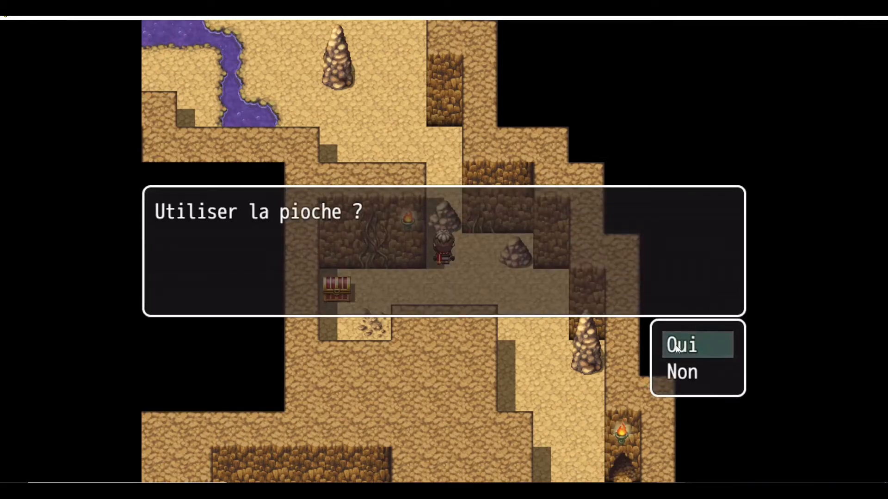
pyautogui.click(676, 345)
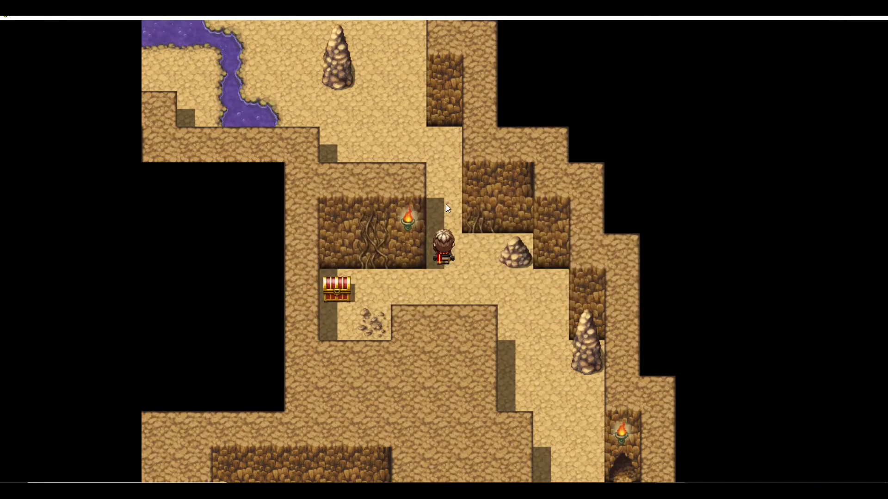
pyautogui.click(439, 165)
pyautogui.click(443, 296)
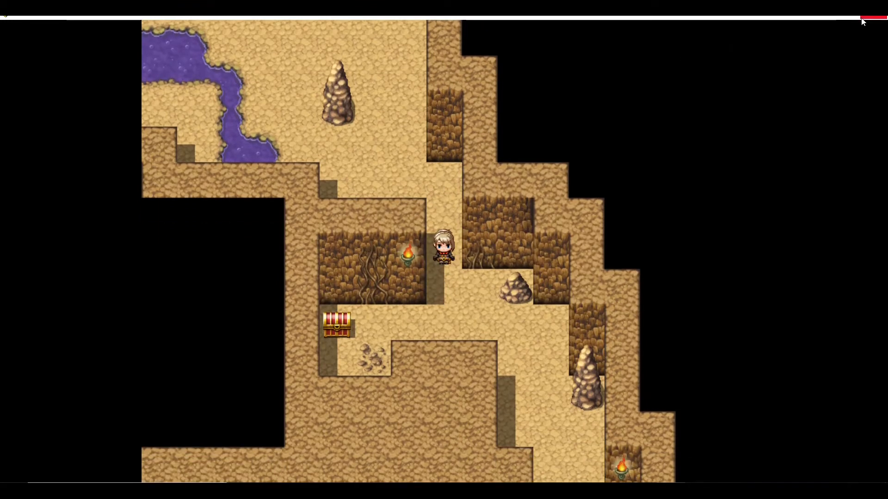
pyautogui.click(873, 18)
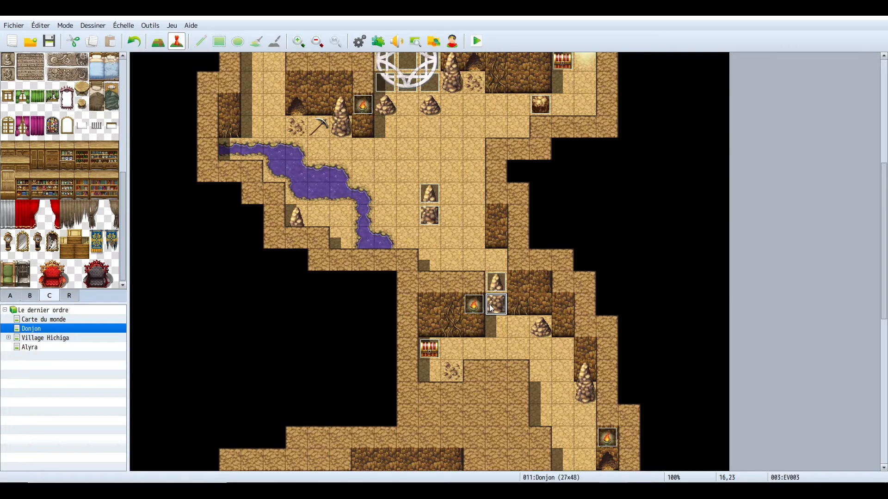
pyautogui.moveTo(492, 309); pyautogui.dragTo(506, 338)
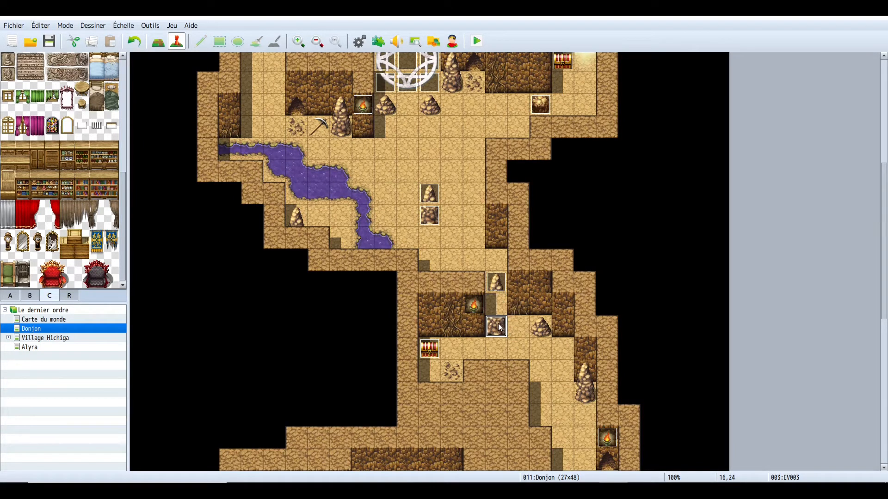
pyautogui.click(496, 282)
pyautogui.click(497, 327)
pyautogui.moveTo(501, 332); pyautogui.dragTo(501, 309)
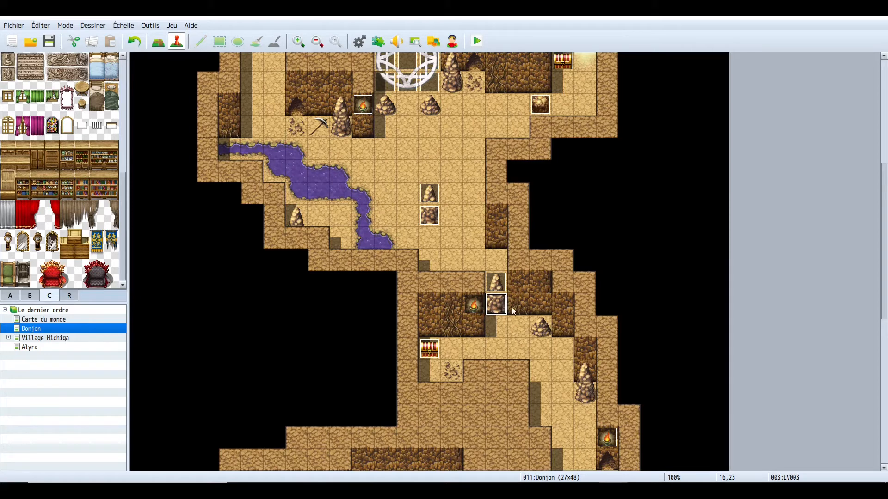
# - Inspect the pages of the upper boulder event and the commands of the lower boulder event
pyautogui.doubleClick(498, 280)
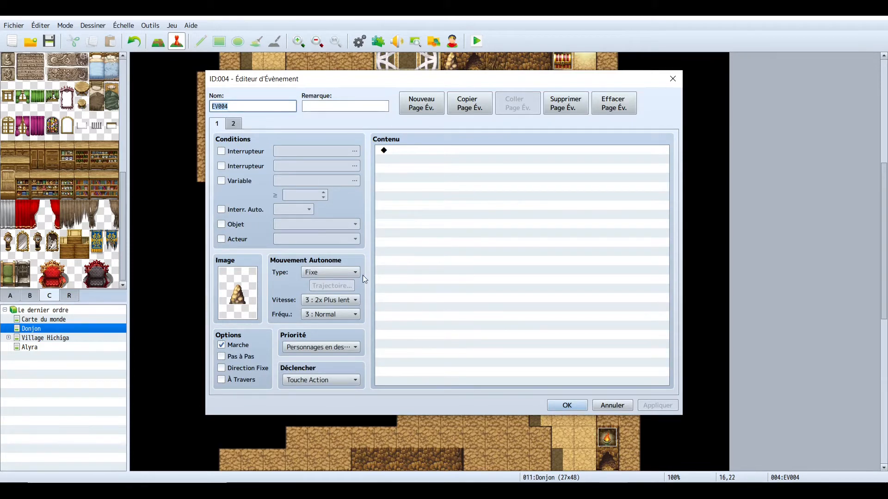
pyautogui.click(560, 406)
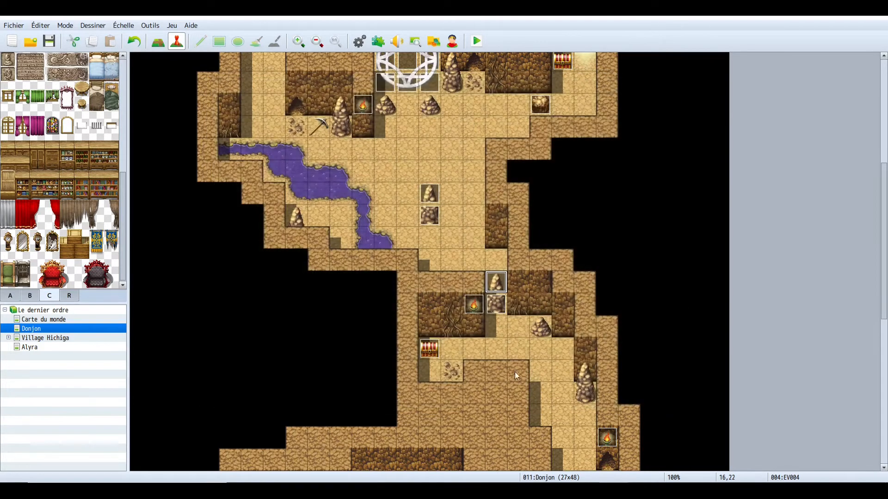
pyautogui.click(501, 310)
pyautogui.doubleClick(496, 280)
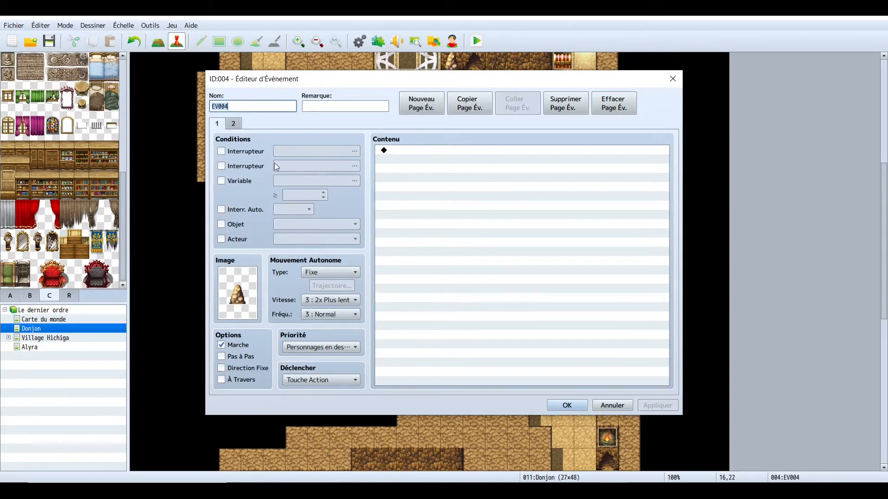
pyautogui.click(234, 127)
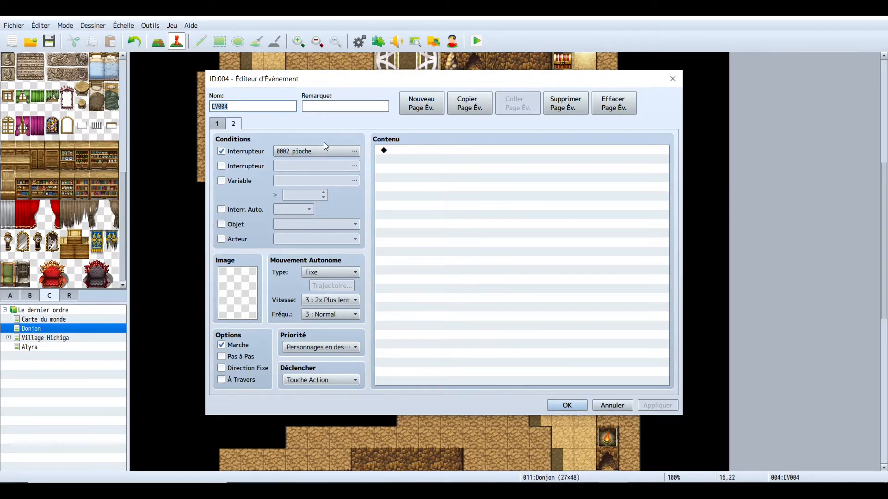
pyautogui.click(563, 408)
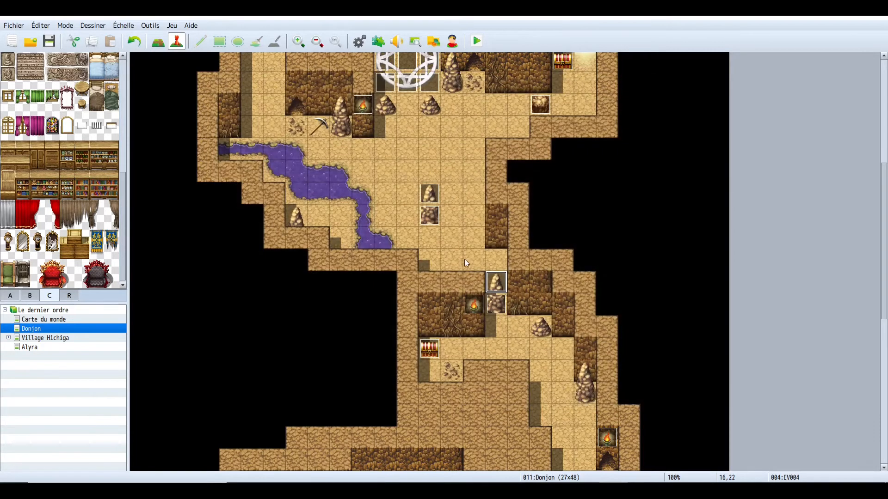
pyautogui.doubleClick(499, 307)
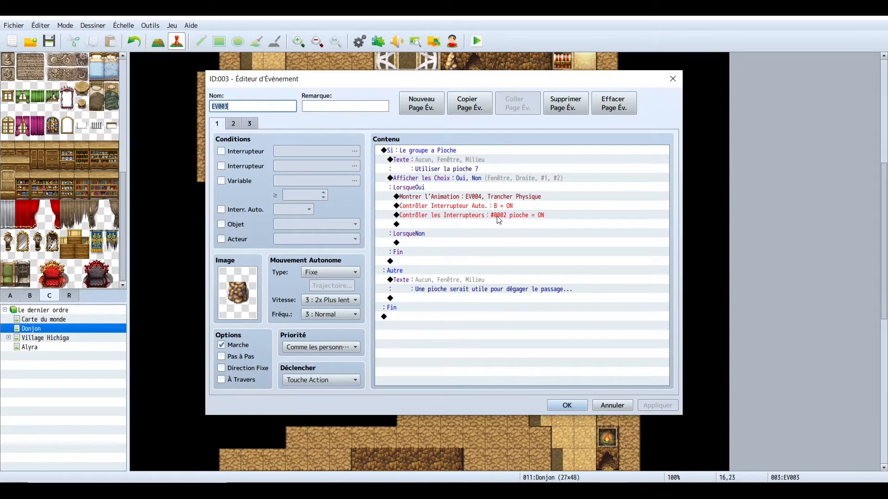
pyautogui.click(566, 406)
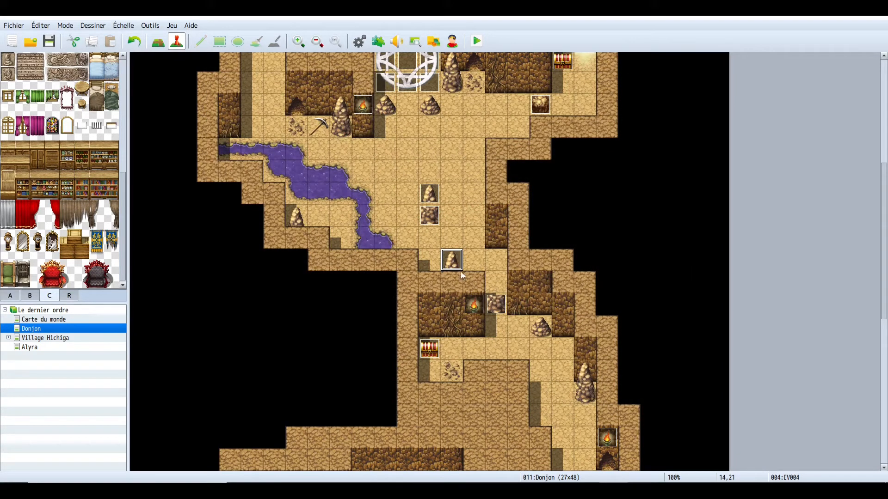
pyautogui.moveTo(462, 273); pyautogui.dragTo(492, 281)
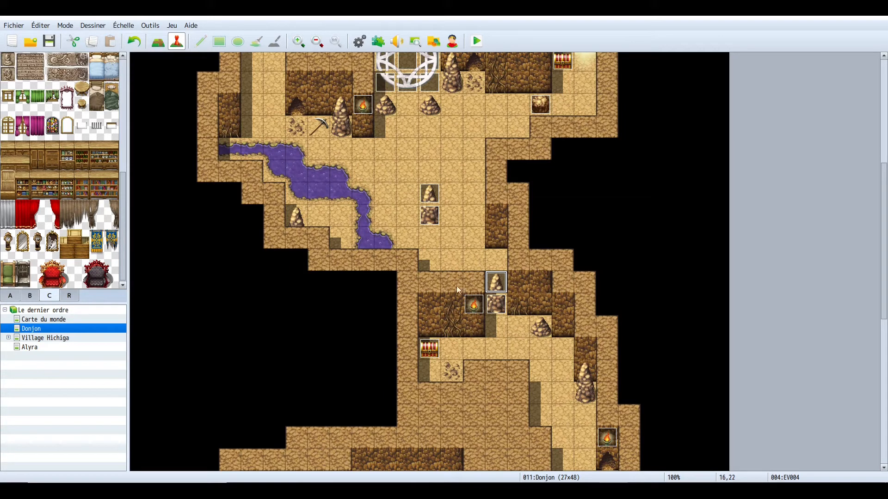
# - Review the 0006 Pioche item's settings and description in the database
pyautogui.scroll(-2, 533, 303)
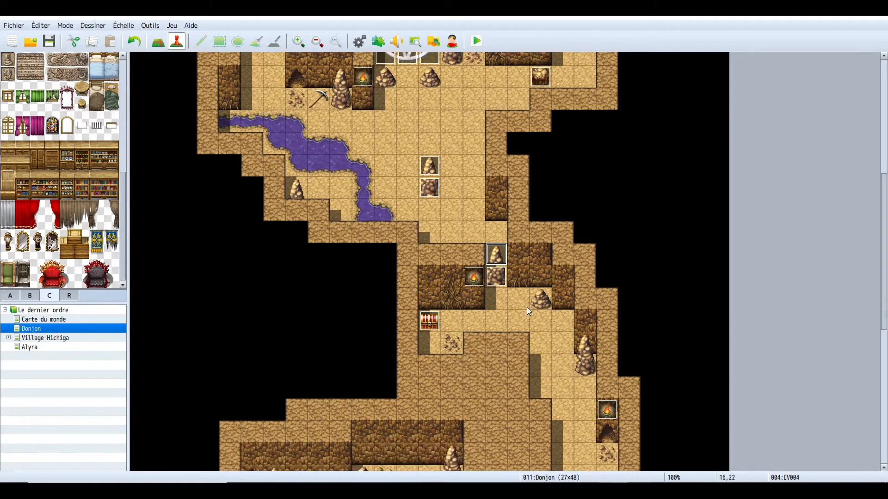
pyautogui.scroll(-10, 443, 307)
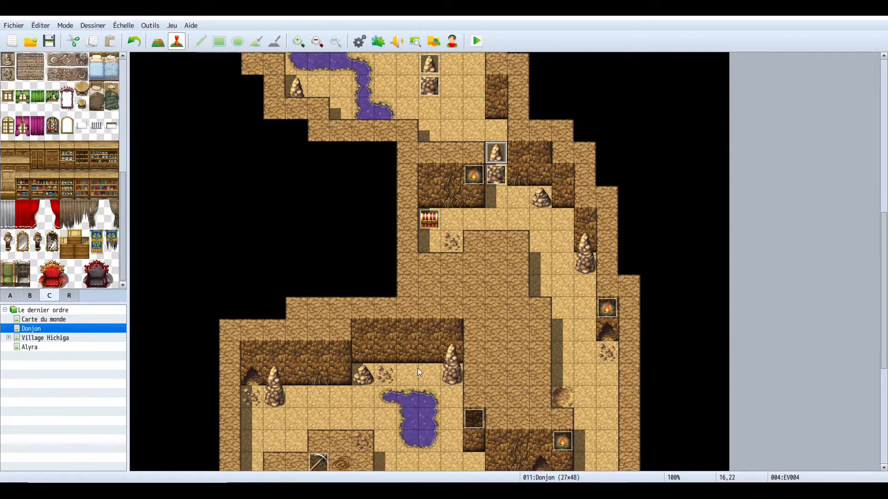
pyautogui.scroll(-1, 393, 406)
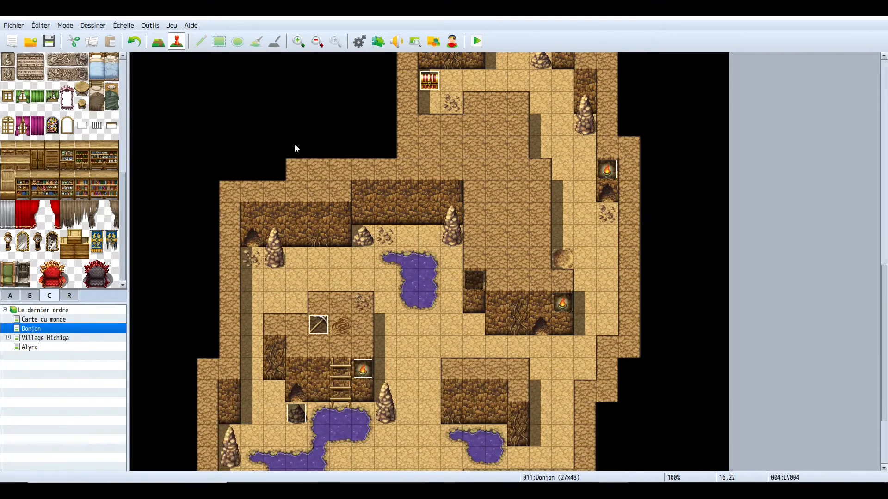
pyautogui.click(360, 42)
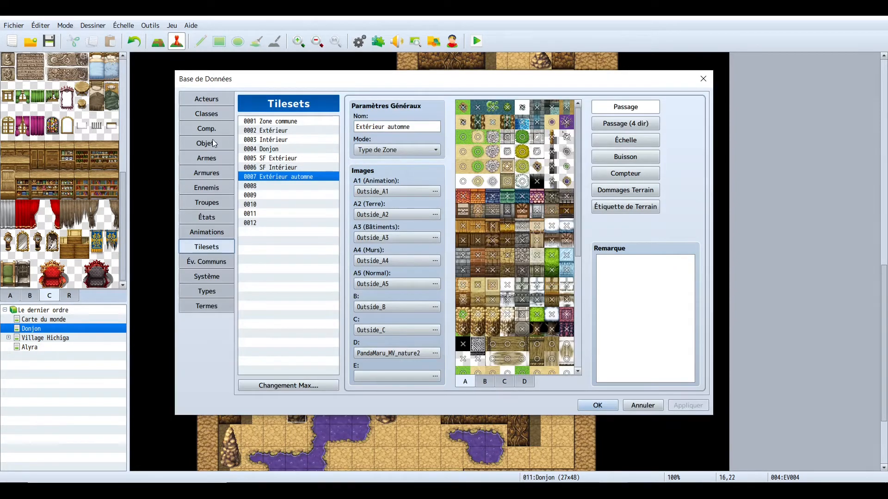
pyautogui.click(214, 143)
pyautogui.click(270, 168)
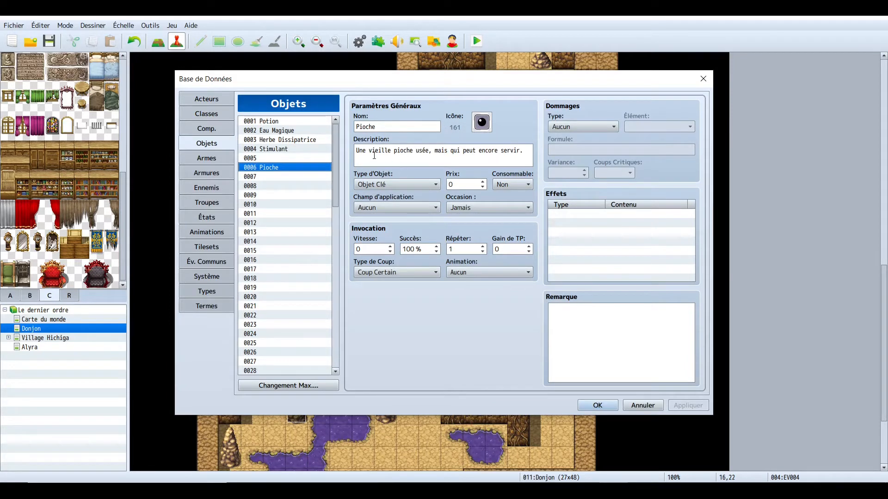
pyautogui.moveTo(356, 152); pyautogui.dragTo(556, 156)
pyautogui.click(414, 157)
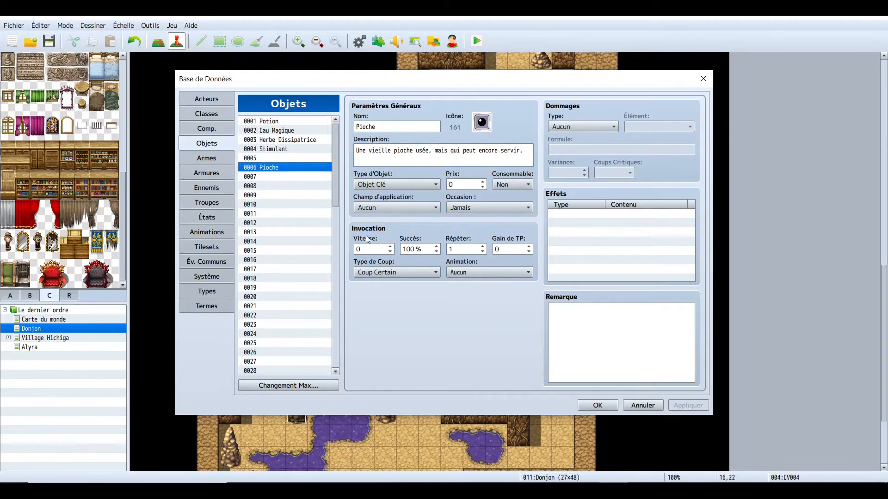
pyautogui.click(596, 406)
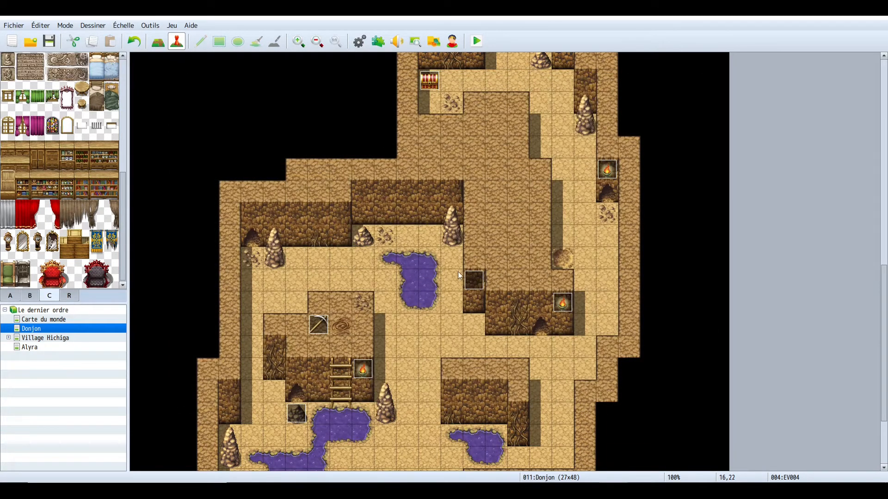
pyautogui.scroll(3, 458, 267)
pyautogui.scroll(3, 463, 286)
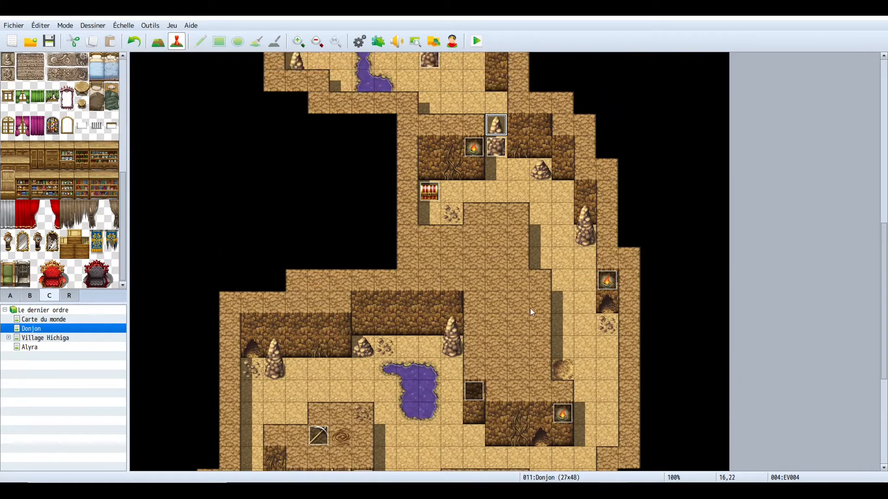
# - Scroll over the cave map and open the lower-right torch event to examine its image
pyautogui.scroll(2, 530, 309)
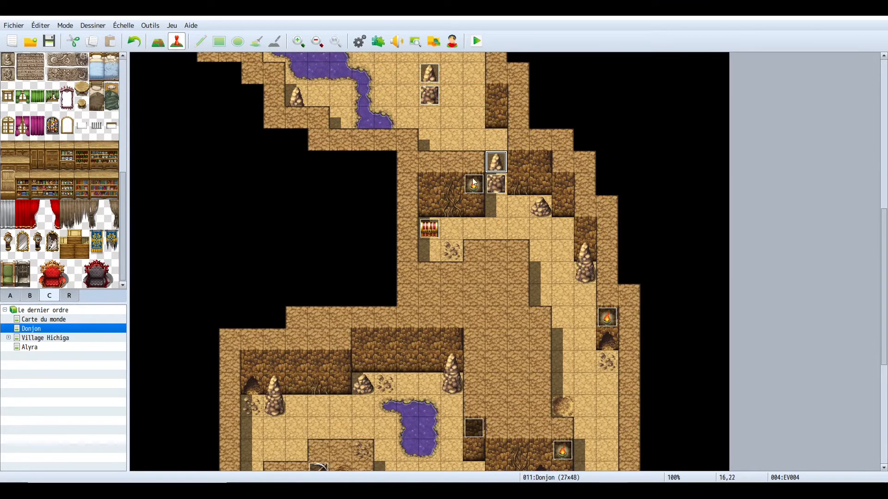
pyautogui.scroll(-2, 541, 241)
pyautogui.scroll(-1, 548, 144)
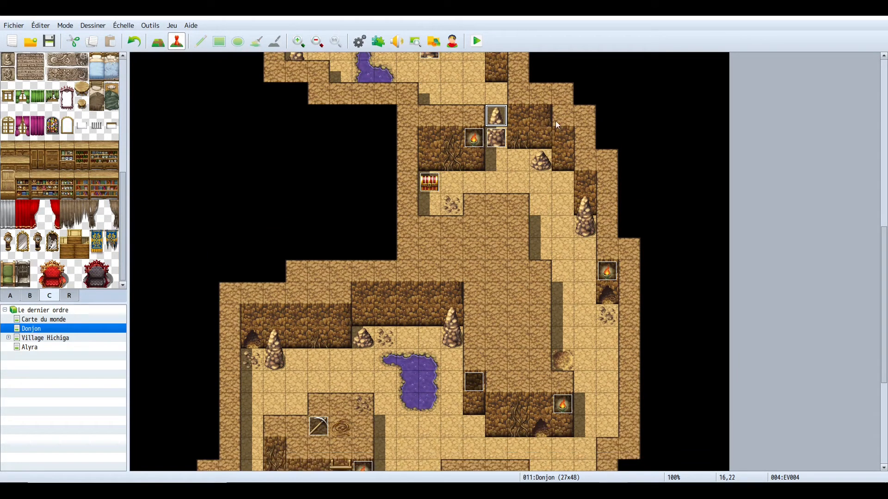
pyautogui.scroll(-5, 506, 171)
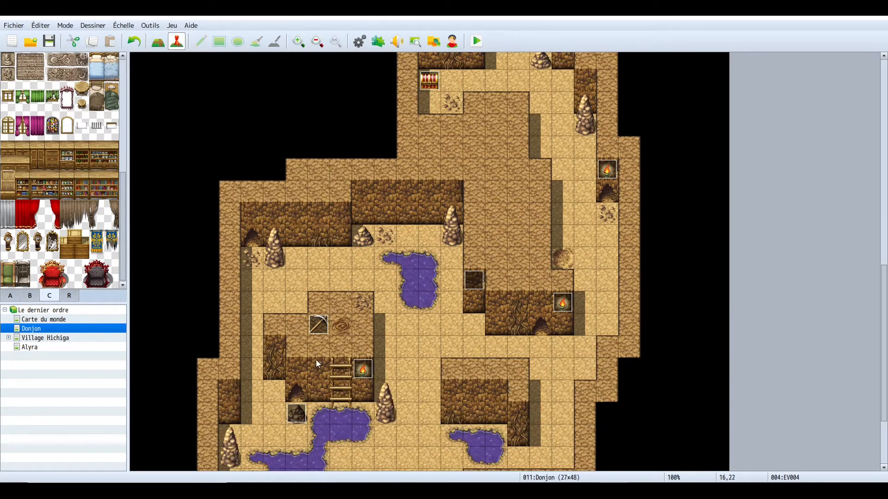
pyautogui.scroll(3, 331, 346)
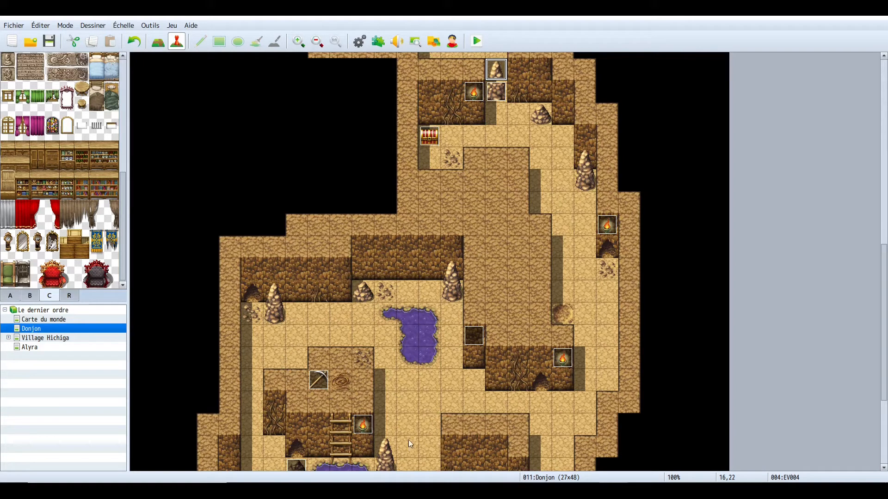
pyautogui.scroll(4, 494, 118)
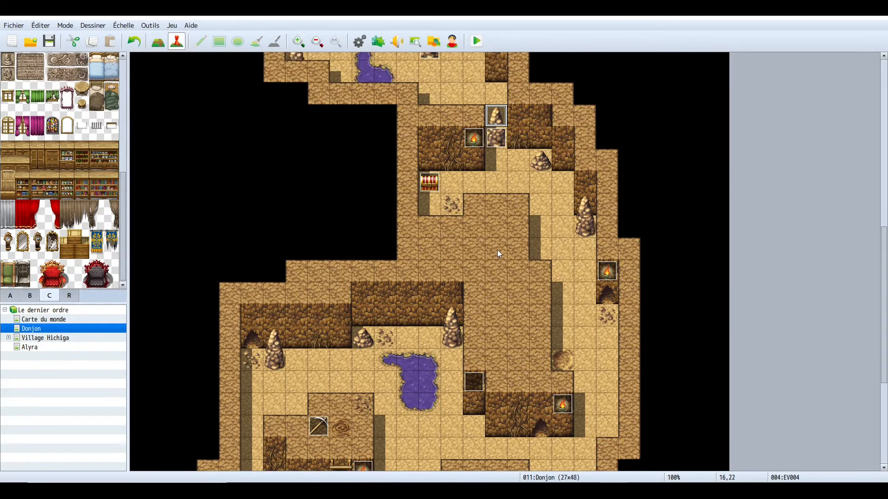
pyautogui.scroll(2, 505, 210)
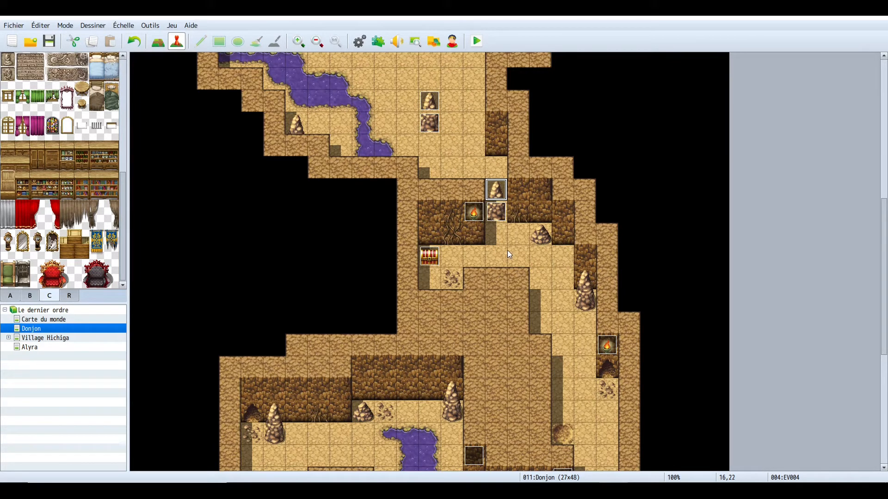
pyautogui.scroll(-2, 466, 302)
pyautogui.scroll(-4, 466, 301)
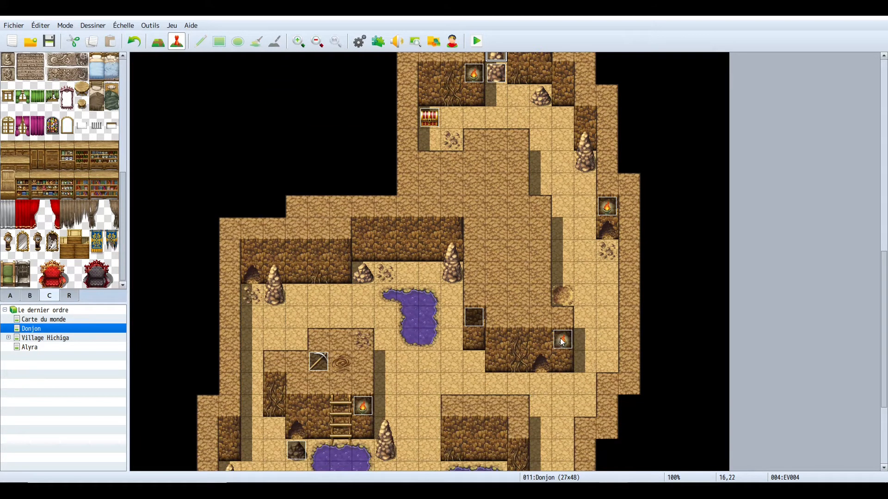
pyautogui.doubleClick(562, 341)
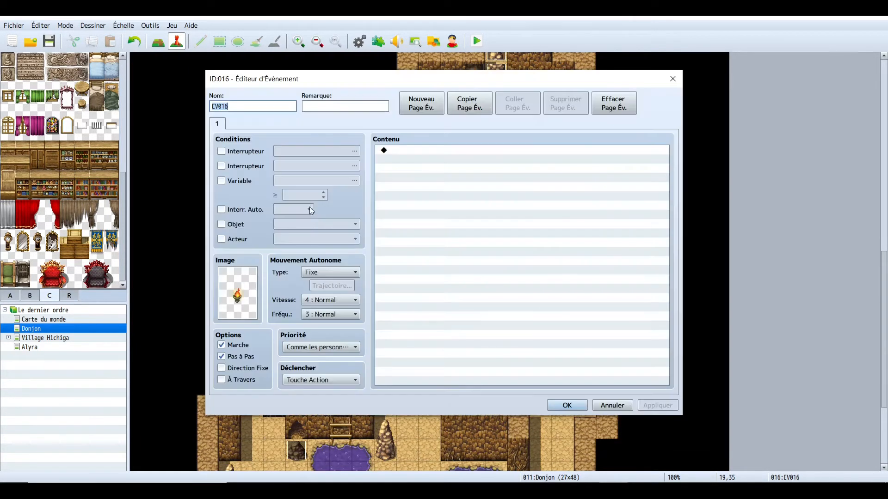
pyautogui.doubleClick(239, 307)
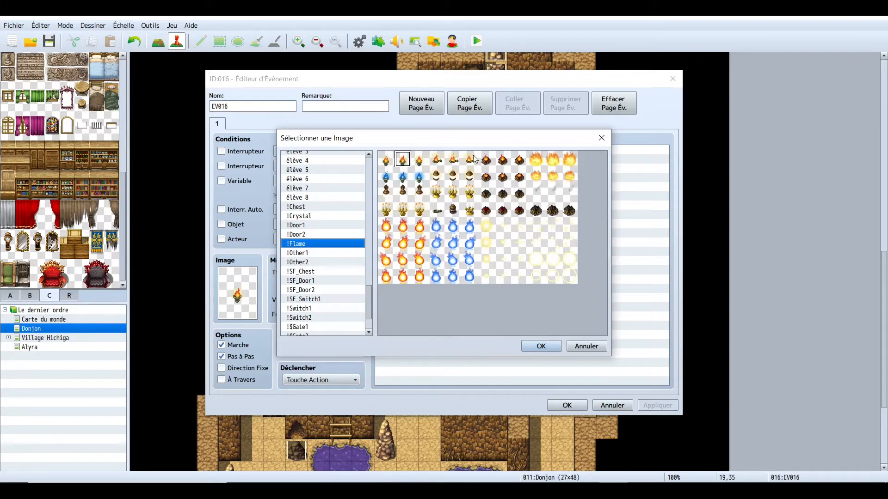
pyautogui.click(533, 346)
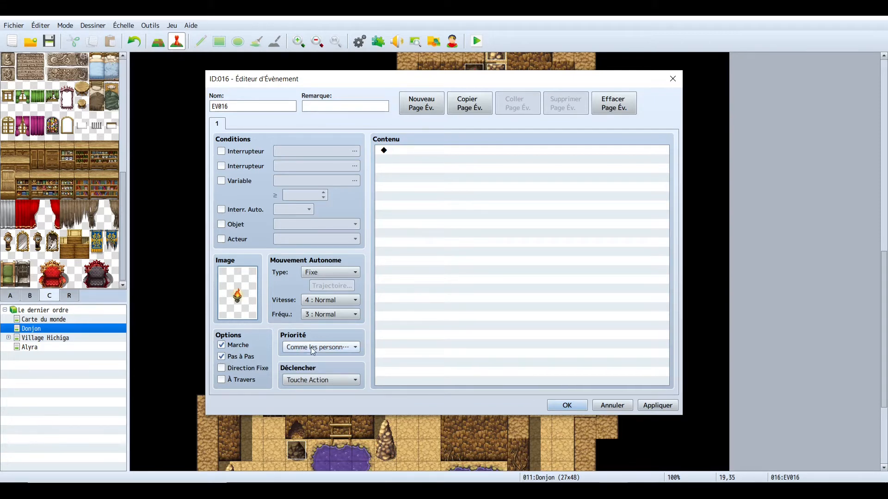
pyautogui.click(564, 405)
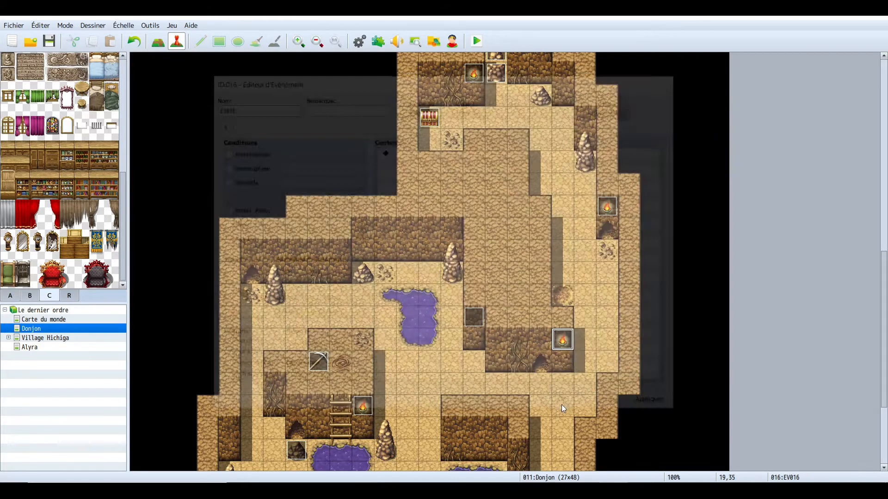
# - Browse the A, B and C tileset pages for a suitable tile
pyautogui.scroll(-5, 430, 301)
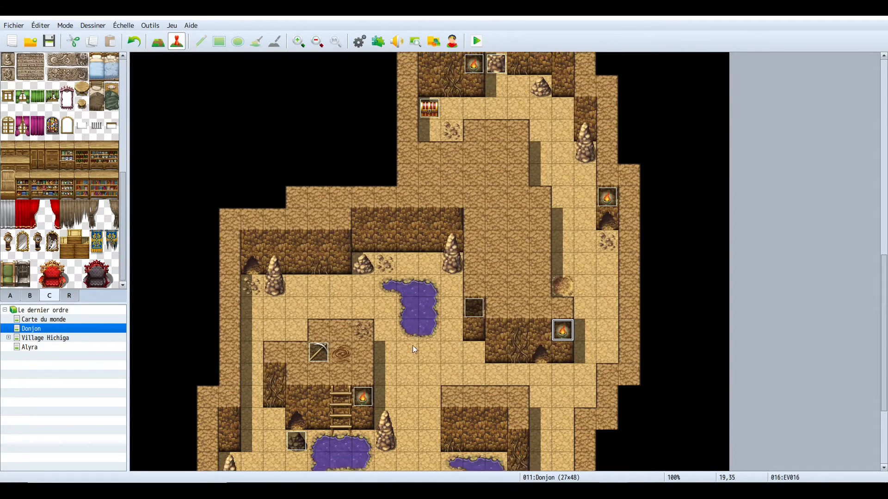
pyautogui.scroll(-2, 344, 296)
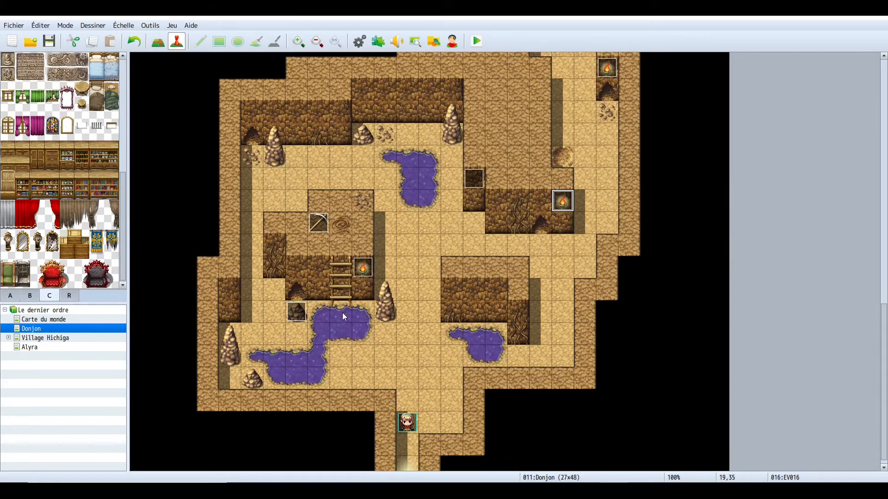
pyautogui.click(318, 334)
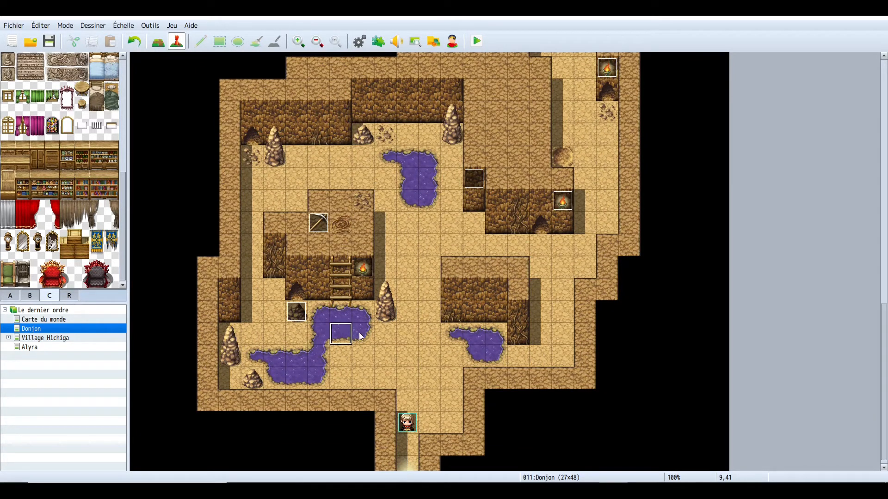
pyautogui.click(359, 339)
pyautogui.click(334, 336)
pyautogui.click(322, 332)
pyautogui.click(11, 295)
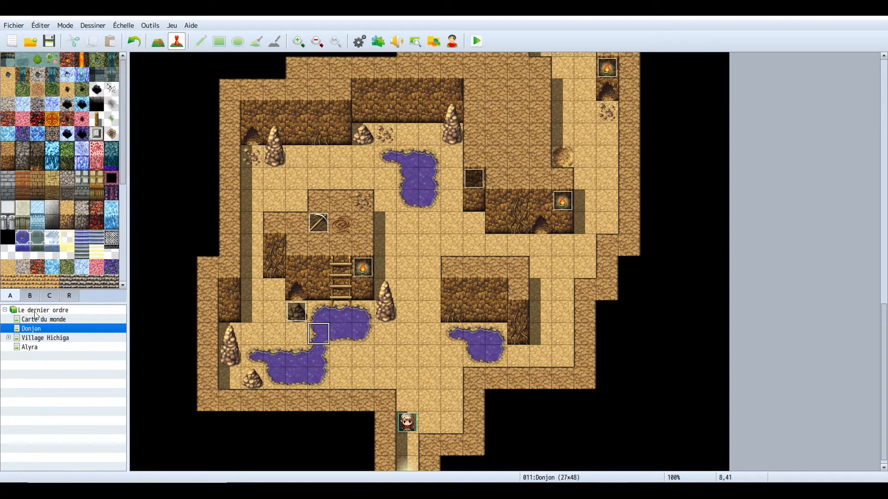
pyautogui.scroll(-8, 30, 282)
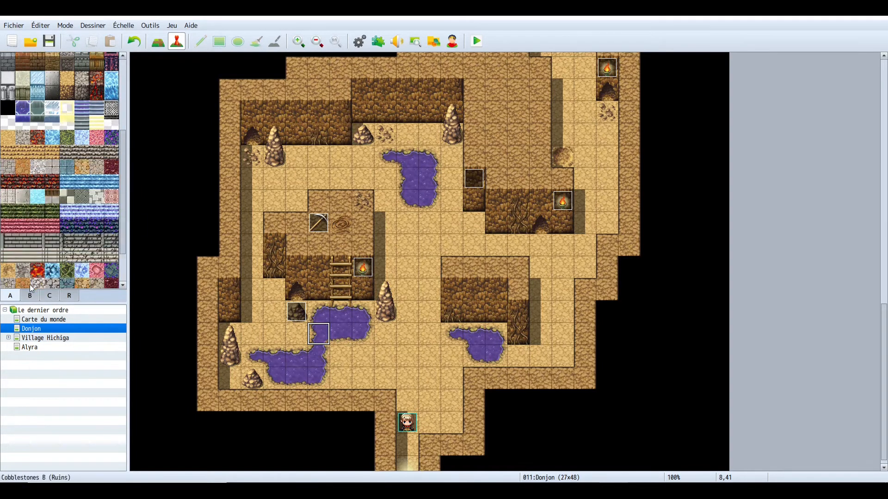
pyautogui.click(29, 295)
pyautogui.scroll(5, 57, 259)
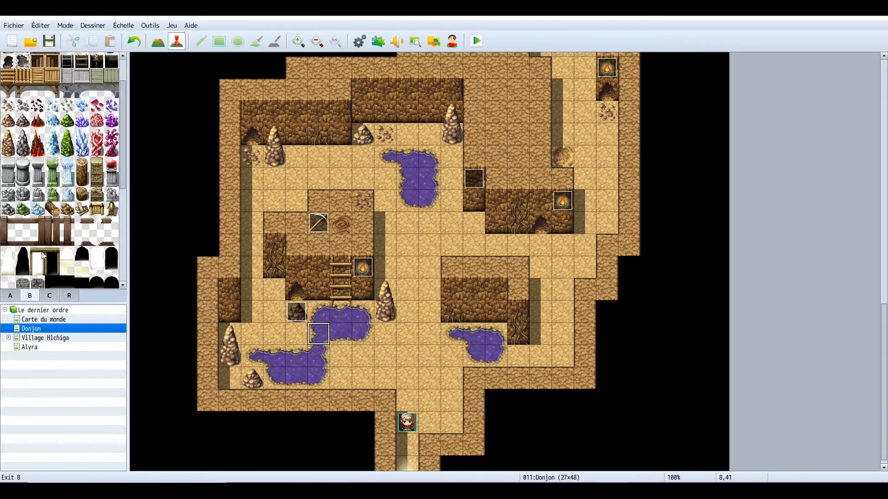
pyautogui.scroll(-5, 65, 261)
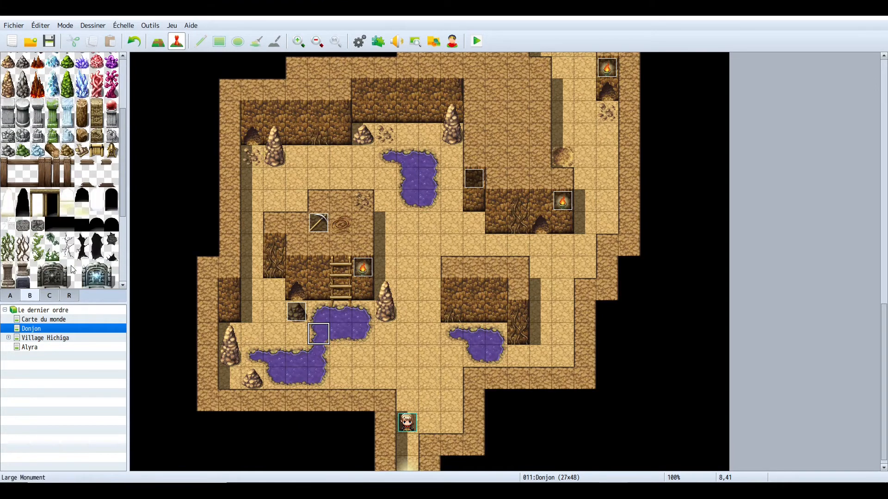
pyautogui.click(49, 296)
pyautogui.scroll(5, 76, 234)
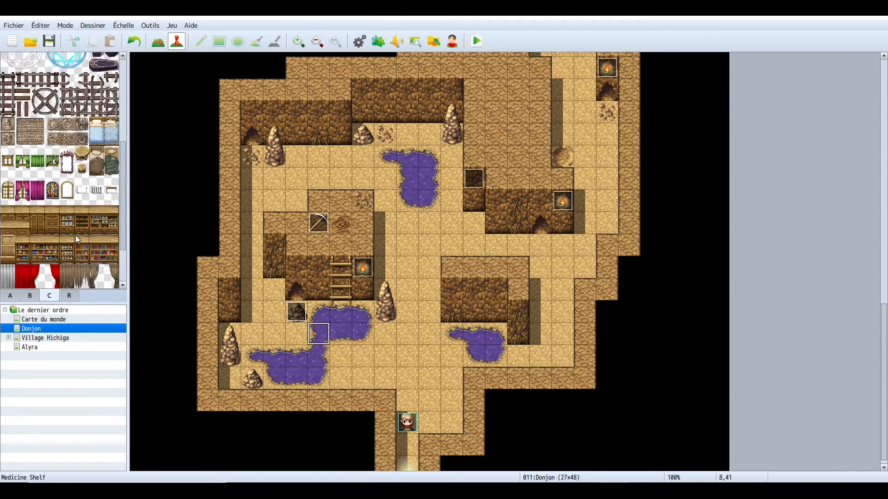
pyautogui.scroll(5, 76, 227)
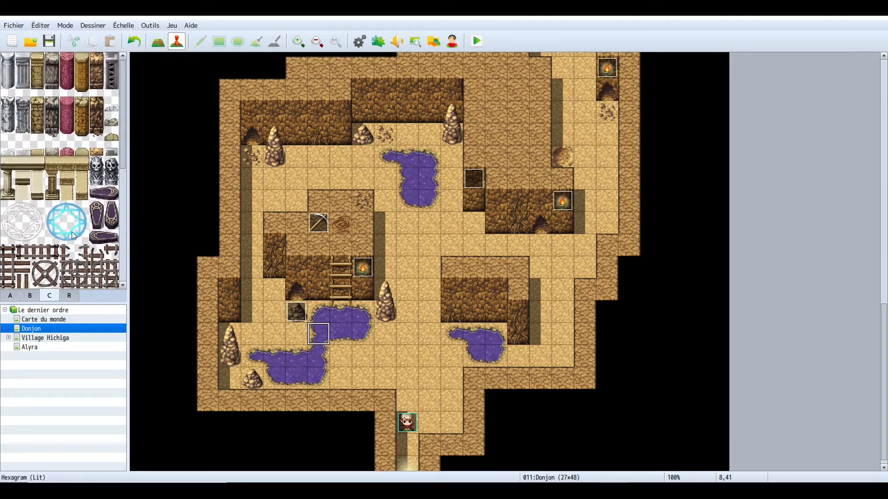
pyautogui.click(12, 296)
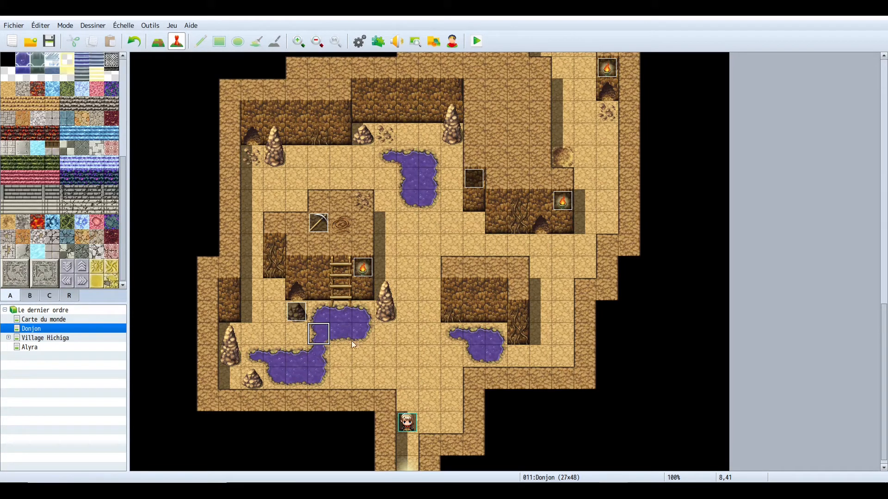
pyautogui.scroll(6, 96, 207)
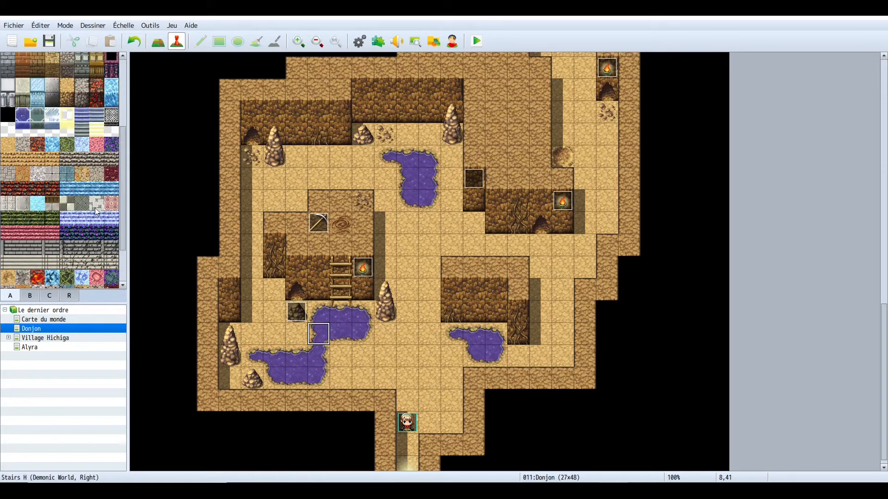
pyautogui.scroll(5, 106, 185)
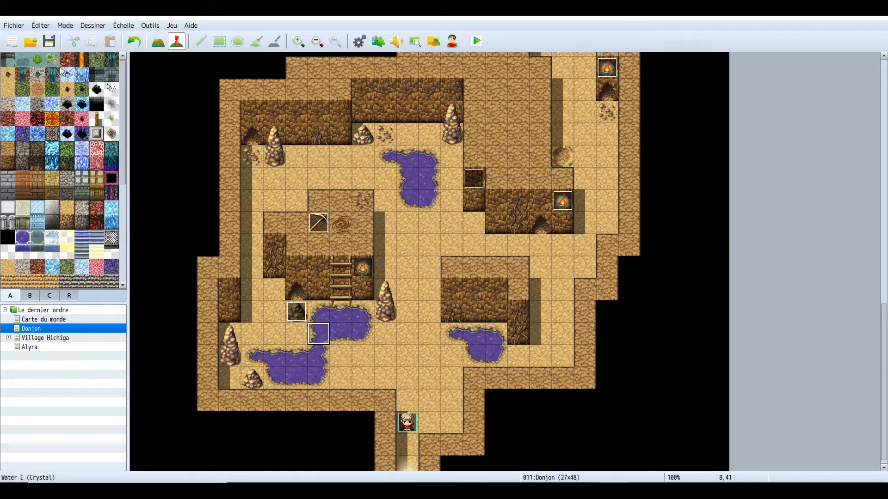
# - Try painting a poison swamp patch in the central passage of the map, then undo it
pyautogui.click(110, 139)
pyautogui.click(159, 41)
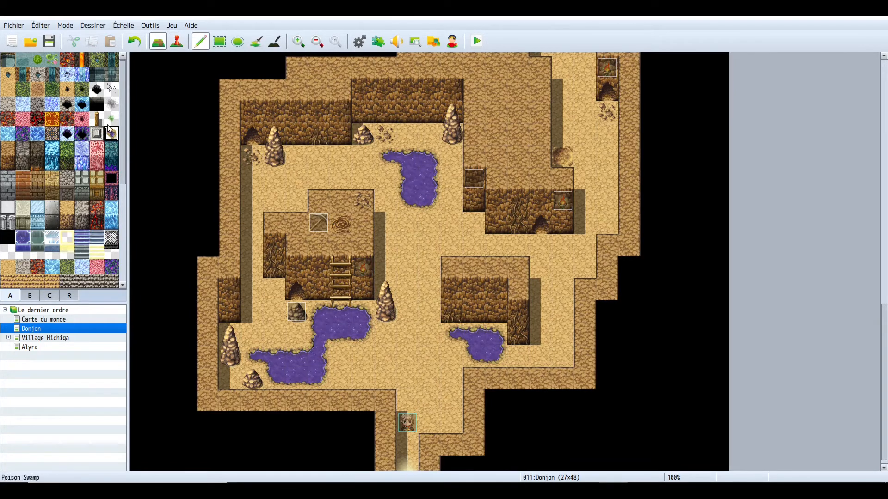
pyautogui.click(416, 248)
pyautogui.moveTo(418, 252)
pyautogui.mouseDown()
pyautogui.moveTo(418, 303)
pyautogui.moveTo(428, 245)
pyautogui.mouseUp()
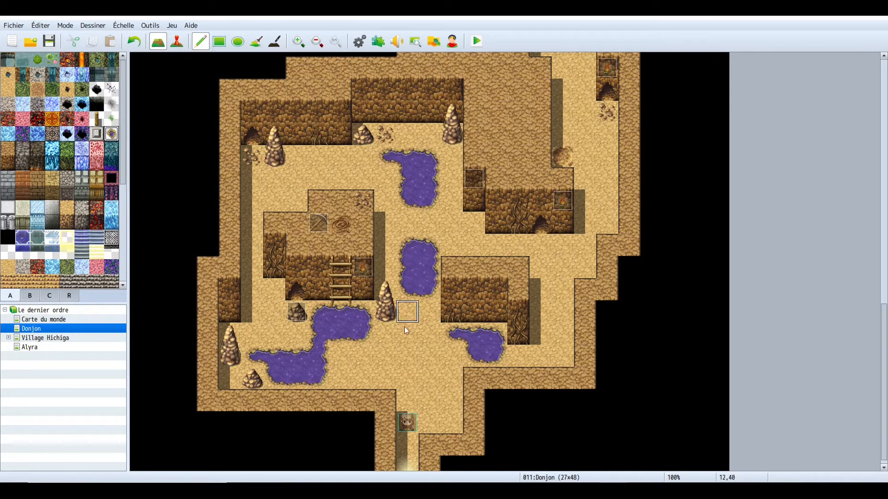
pyautogui.click(134, 41)
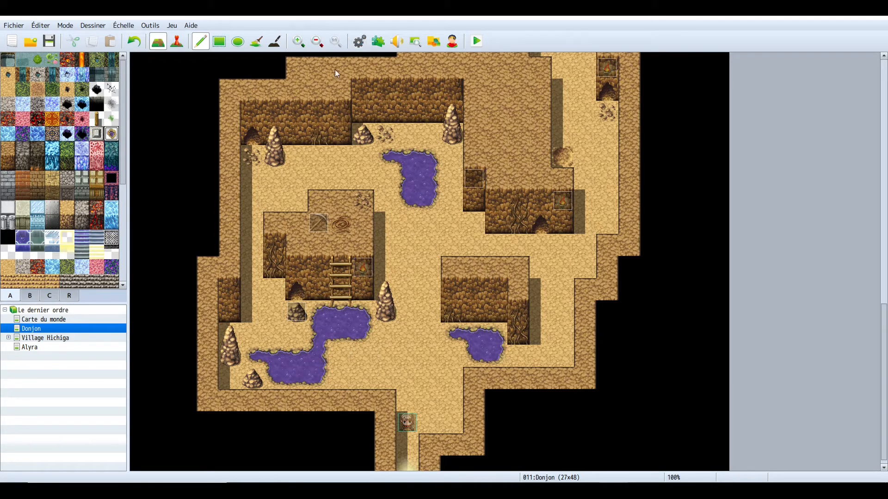
# - In the database, mark the poison swamp tile of the 0004 Donjon tileset as damage floor
pyautogui.click(353, 44)
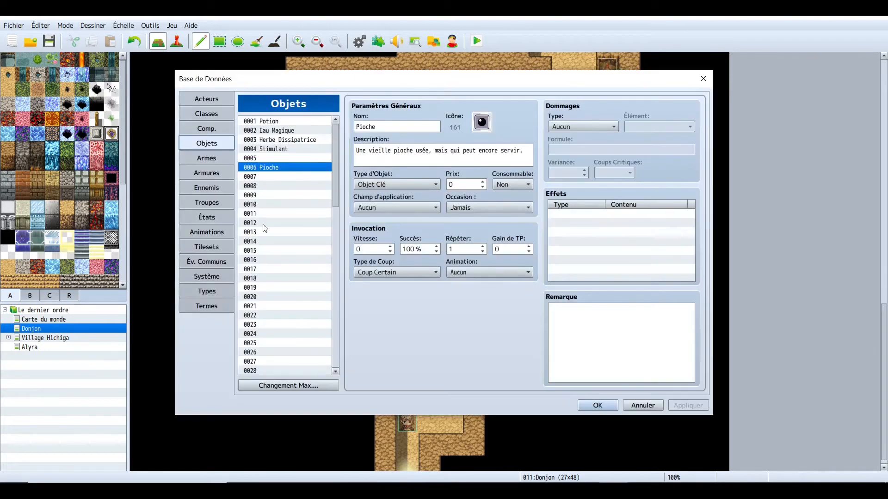
pyautogui.click(207, 247)
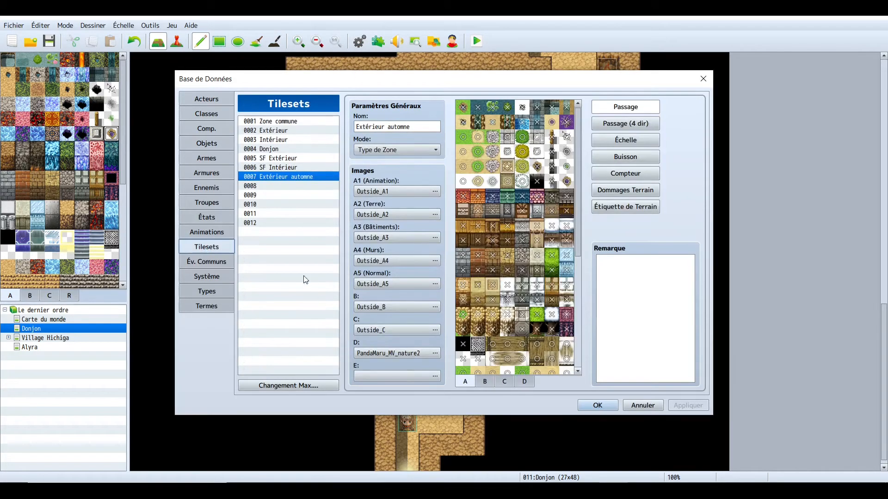
pyautogui.click(272, 150)
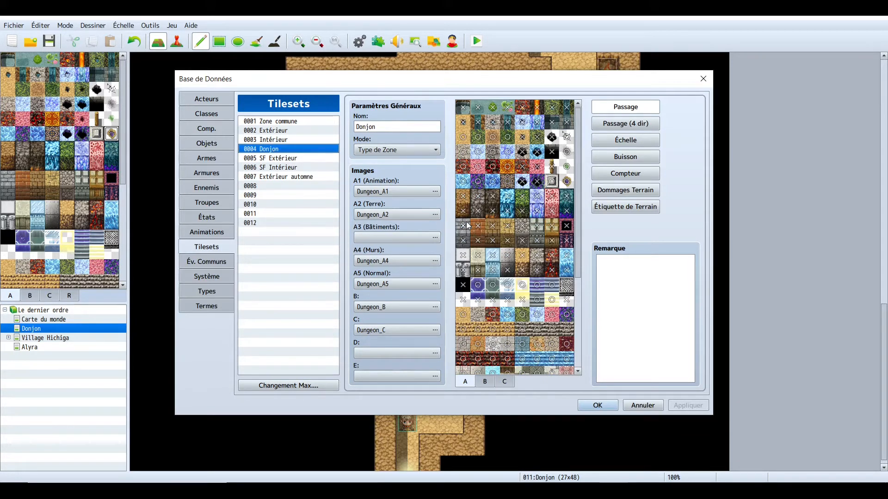
pyautogui.click(627, 186)
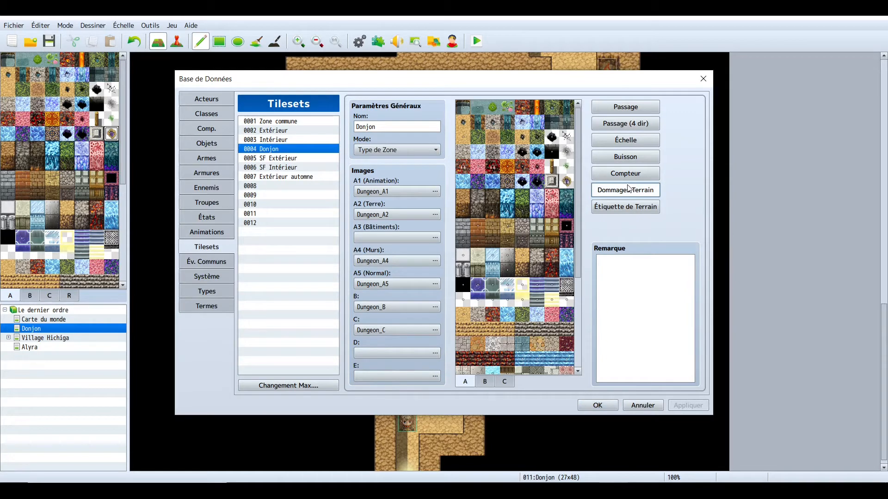
pyautogui.click(567, 182)
pyautogui.click(566, 181)
pyautogui.click(567, 182)
pyautogui.click(568, 182)
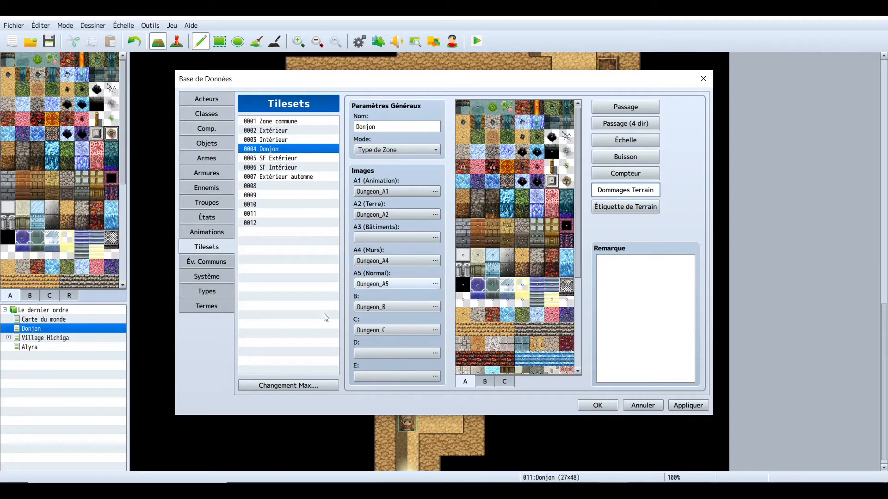
# - Enable KO by terrain damage in the system options, confirm the database and return to event editing
pyautogui.click(211, 279)
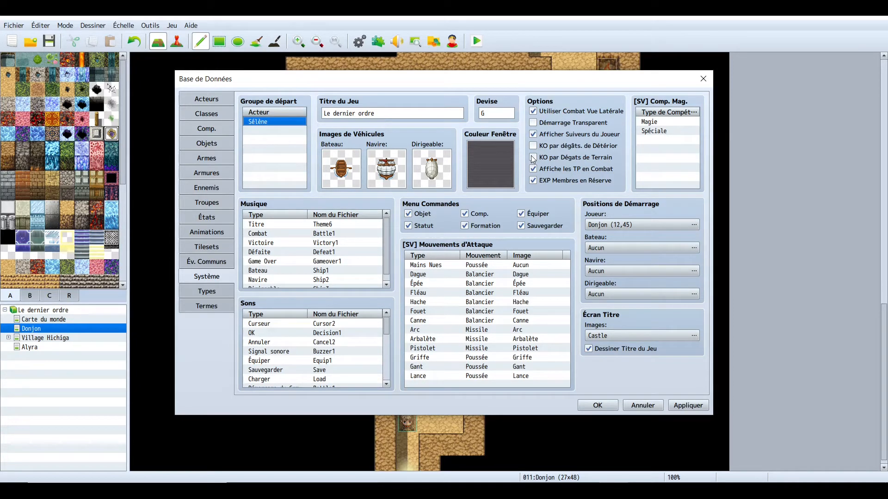
pyautogui.moveTo(533, 159)
pyautogui.click(533, 159)
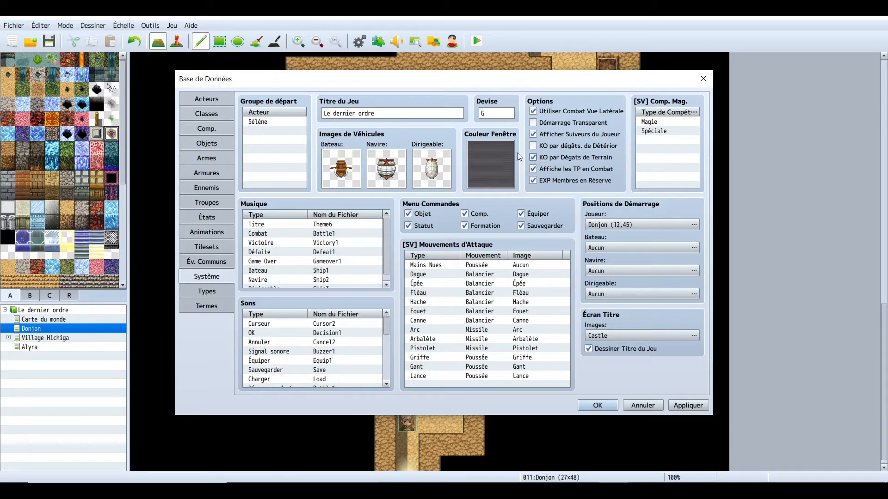
pyautogui.click(597, 406)
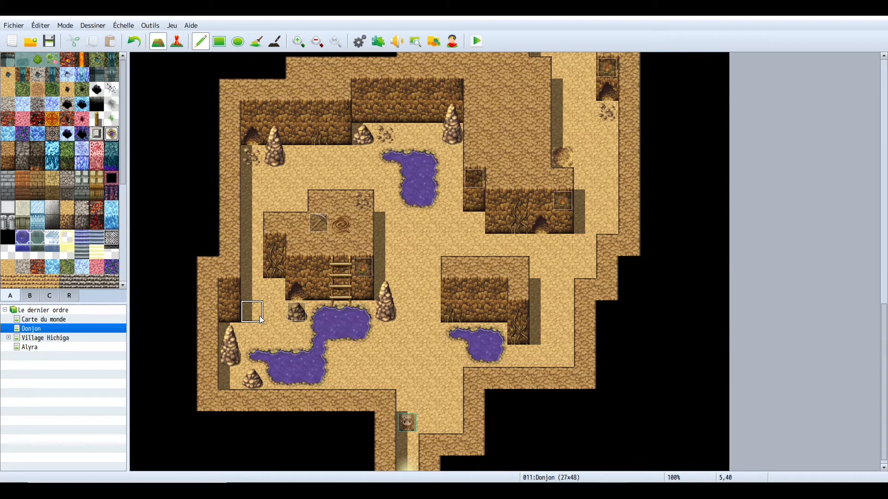
pyautogui.click(176, 42)
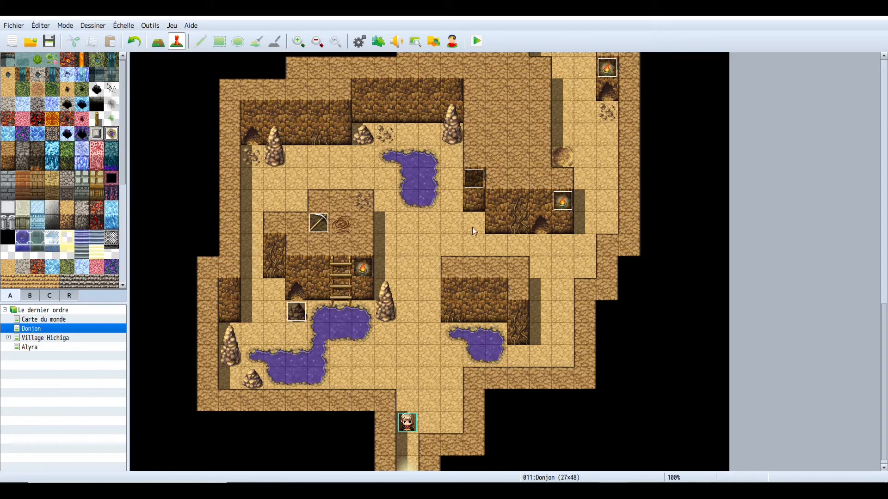
# - Add a Tint Screen command using the Sombre preset (-68, -68, -68, 0) over 60 frames to the parallel event, and confirm it
pyautogui.doubleClick(480, 181)
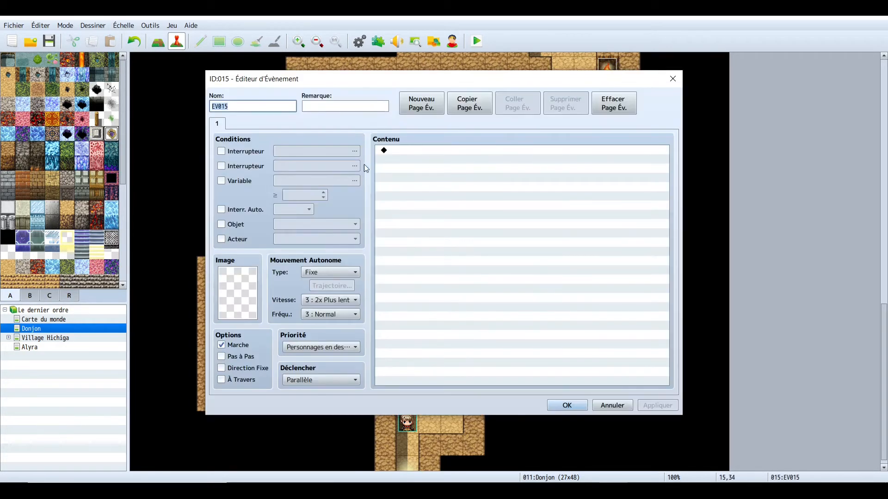
pyautogui.doubleClick(401, 151)
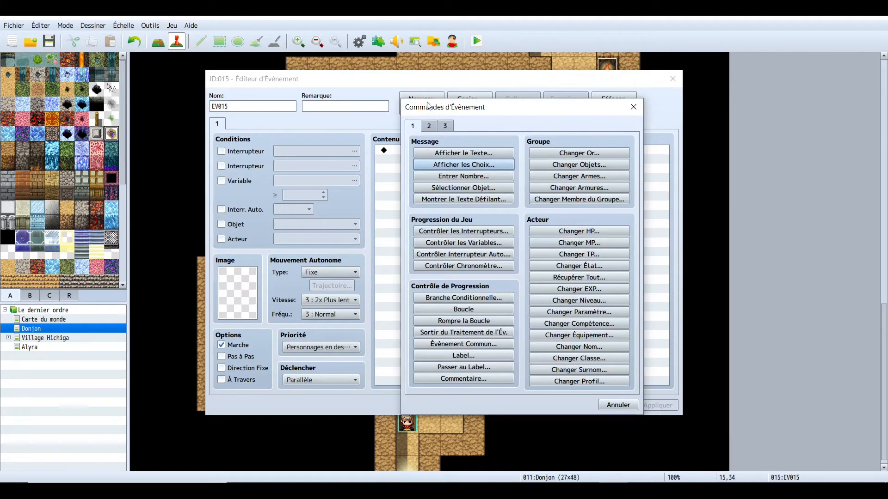
pyautogui.click(427, 128)
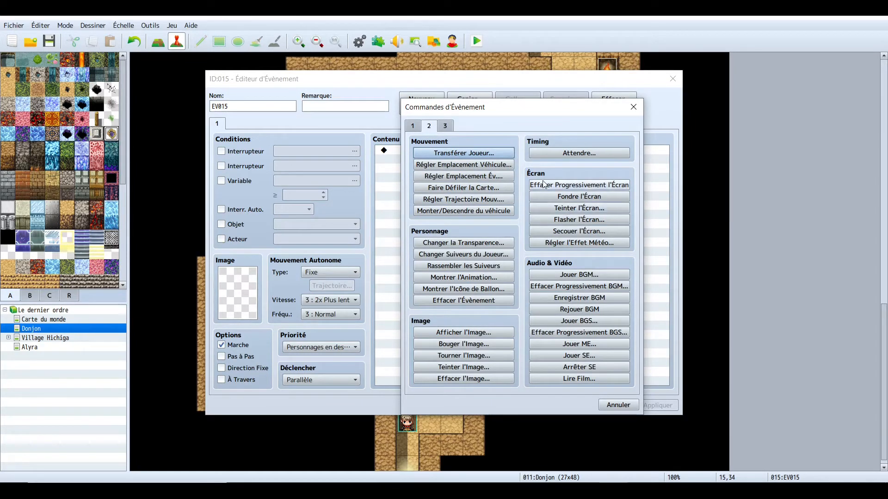
pyautogui.click(579, 208)
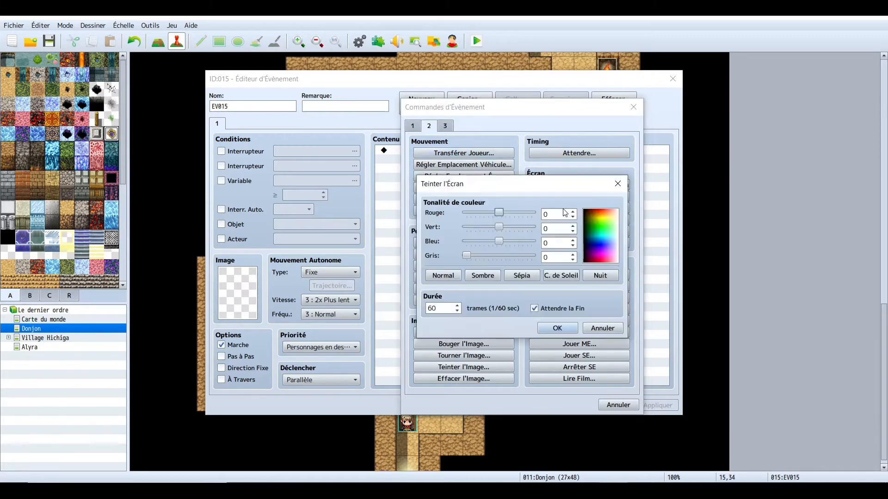
pyautogui.click(486, 277)
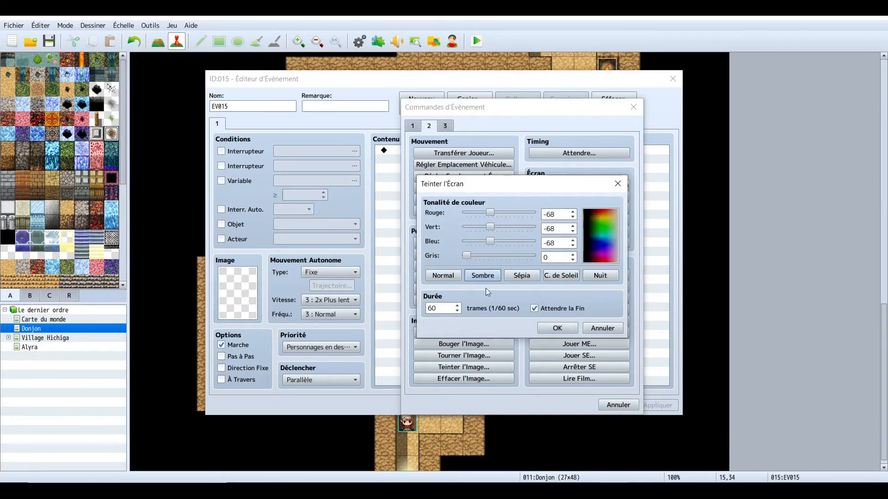
pyautogui.click(555, 329)
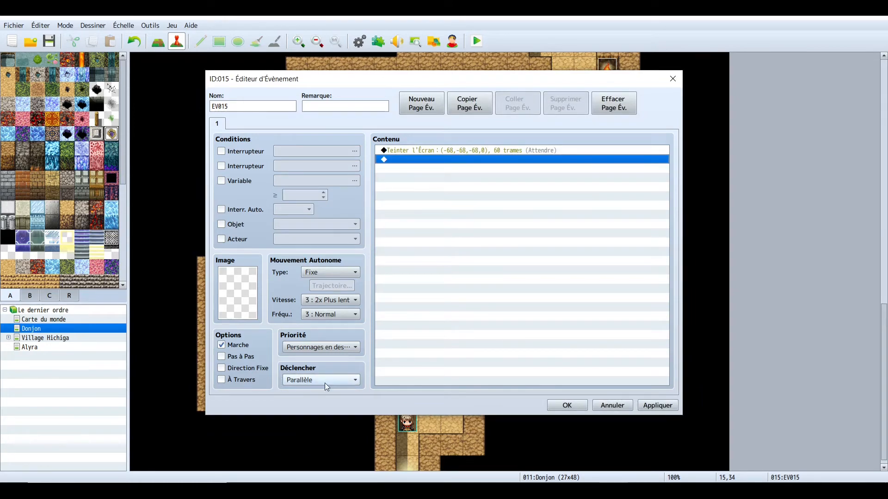
pyautogui.click(560, 405)
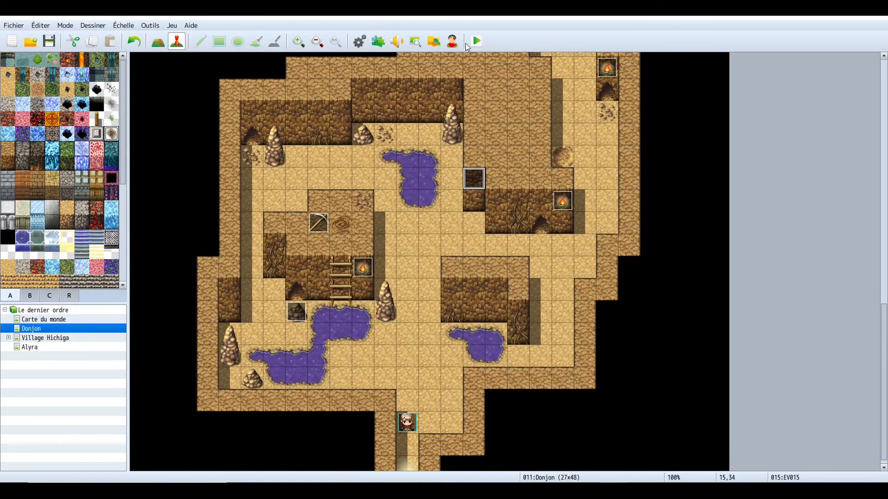
# - Playtest the game and walk the hero north through the cave dungeon
pyautogui.click(470, 42)
pyautogui.click(405, 271)
pyautogui.click(591, 103)
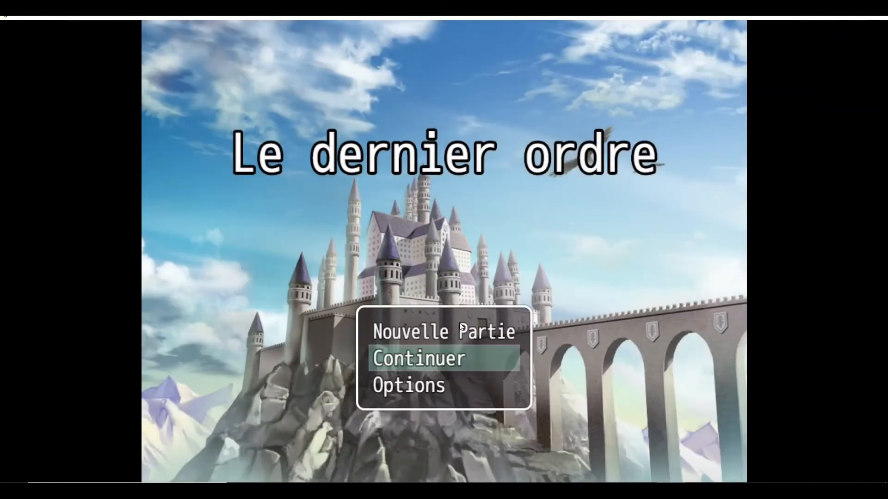
pyautogui.click(459, 333)
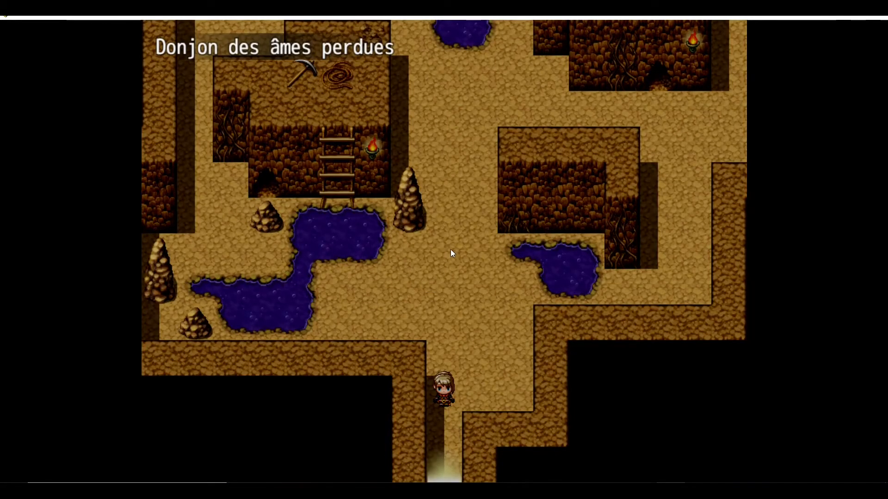
pyautogui.click(451, 249)
pyautogui.click(466, 198)
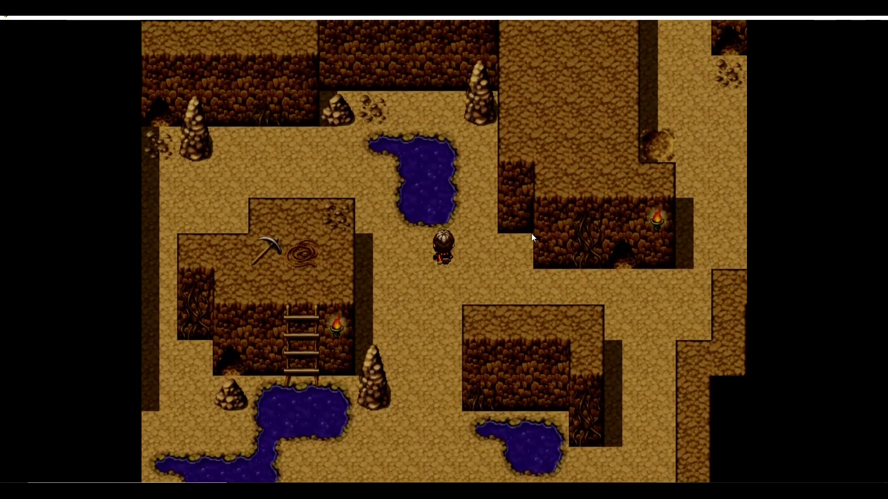
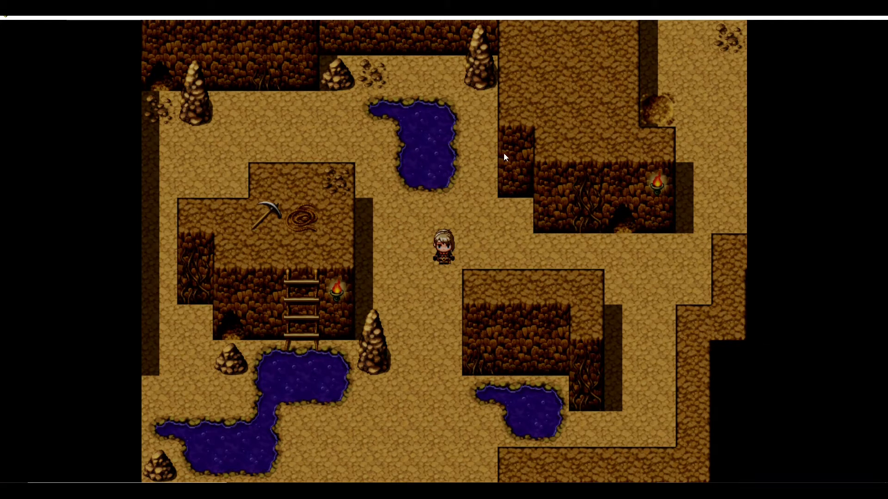
# - Close the playtest and move the screen tint event up to a new tile on the map
pyautogui.click(875, 17)
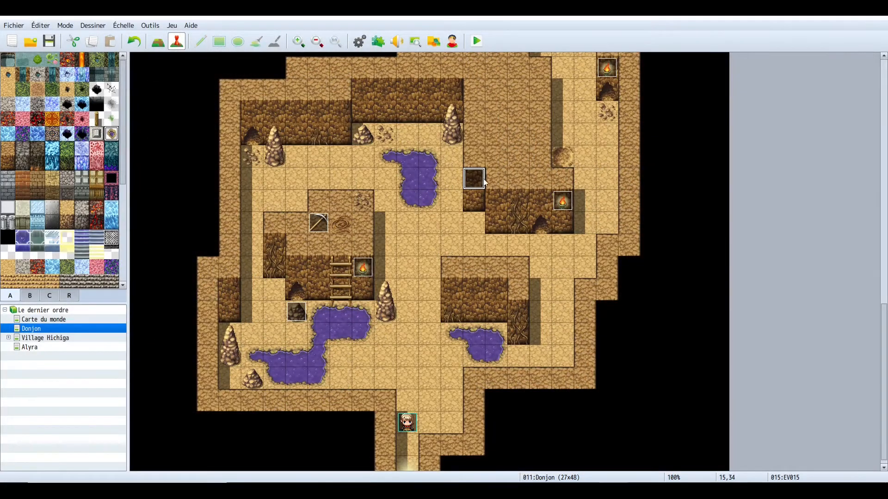
pyautogui.moveTo(473, 184); pyautogui.dragTo(517, 137)
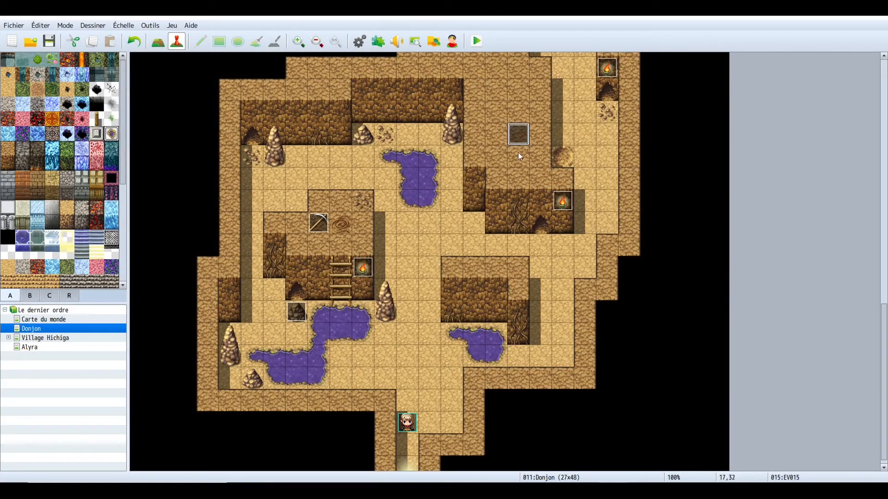
# - Add a Set Weather Effect command with Neige (snow), power 2, over 60 frames to the parallel event, and confirm it
pyautogui.doubleClick(495, 138)
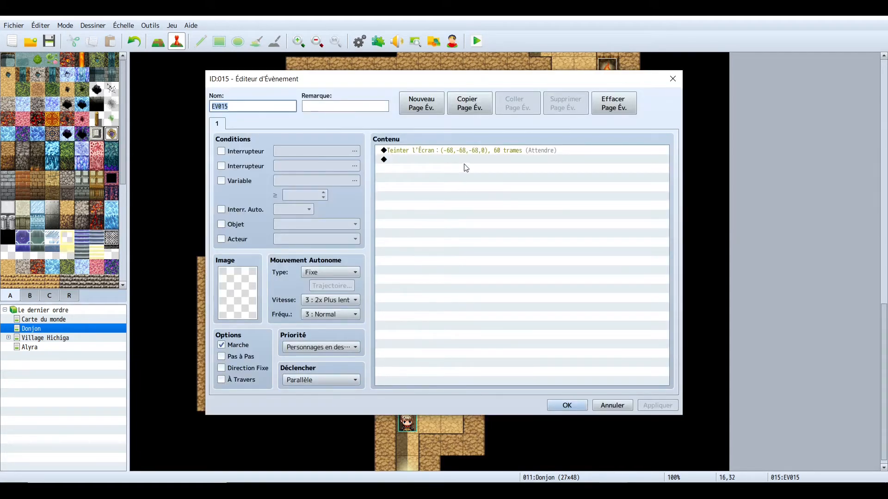
pyautogui.doubleClick(431, 160)
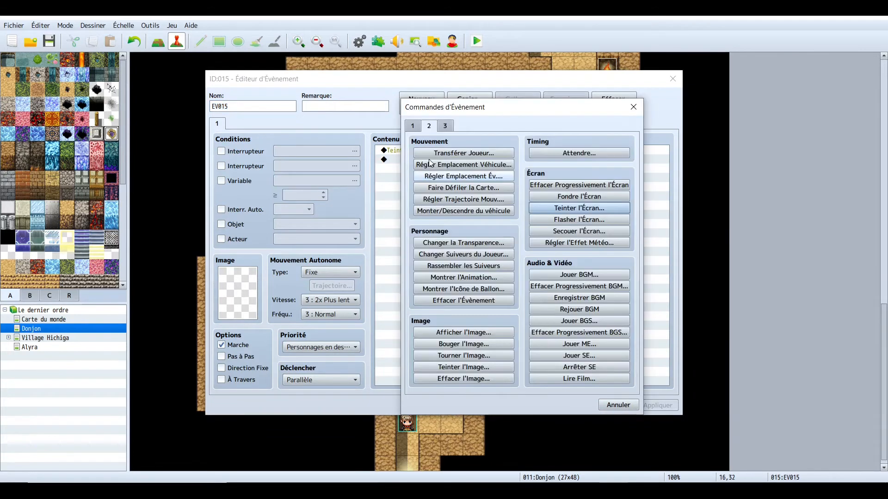
pyautogui.click(579, 242)
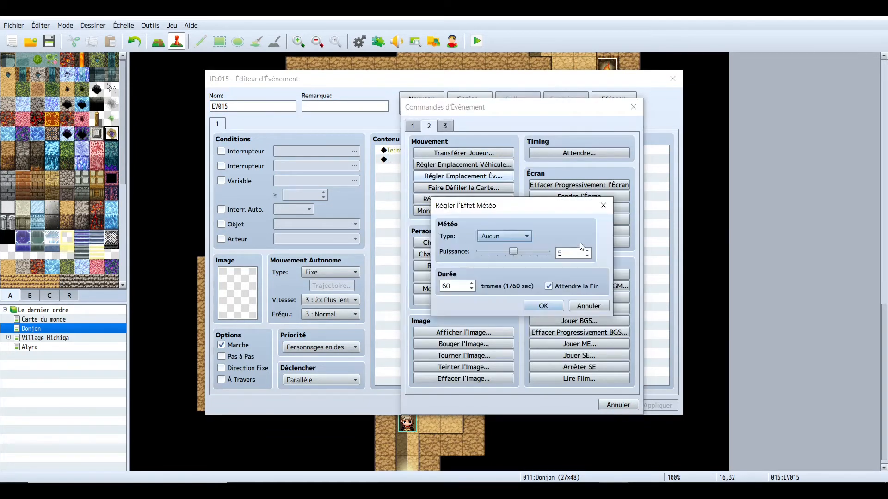
pyautogui.click(512, 237)
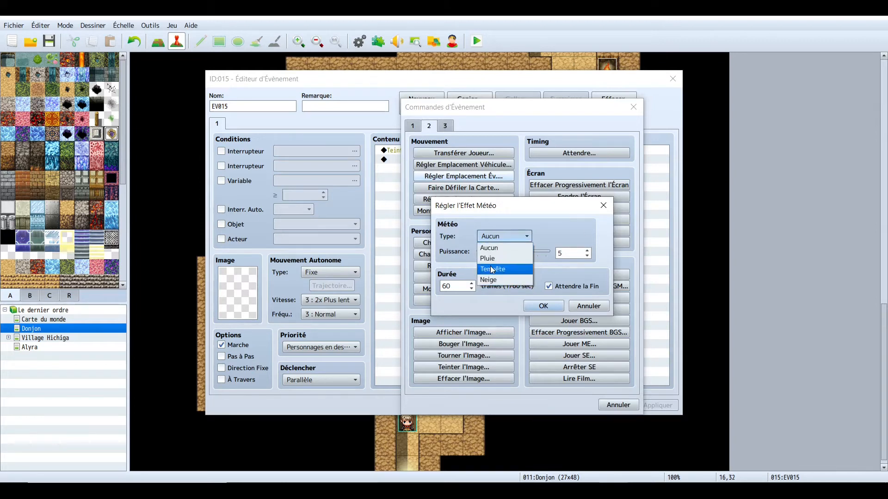
pyautogui.click(501, 279)
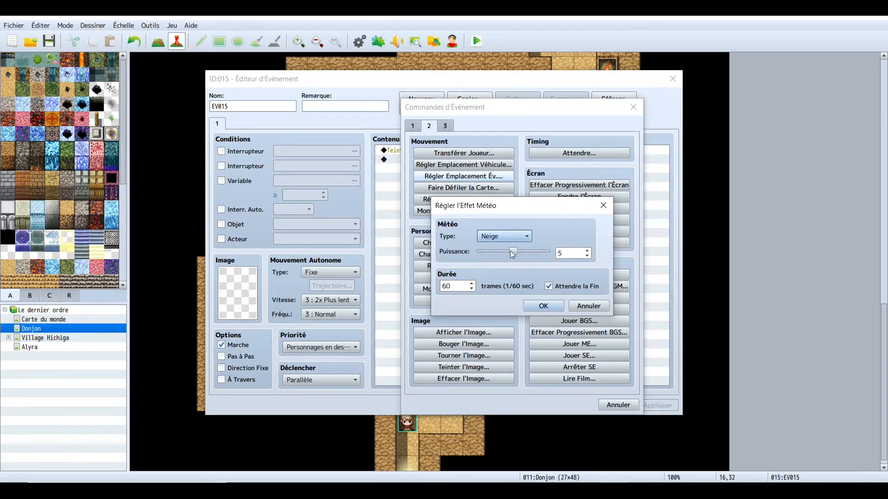
pyautogui.moveTo(515, 251); pyautogui.dragTo(488, 252)
pyautogui.click(543, 307)
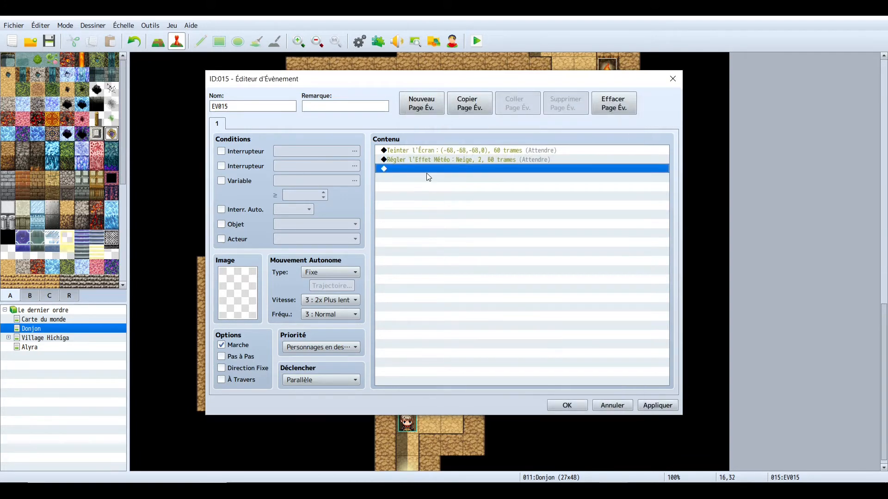
pyautogui.click(567, 405)
# - Save the changes, playtest the game in a maximized window and walk the hero north through the cave
pyautogui.click(477, 41)
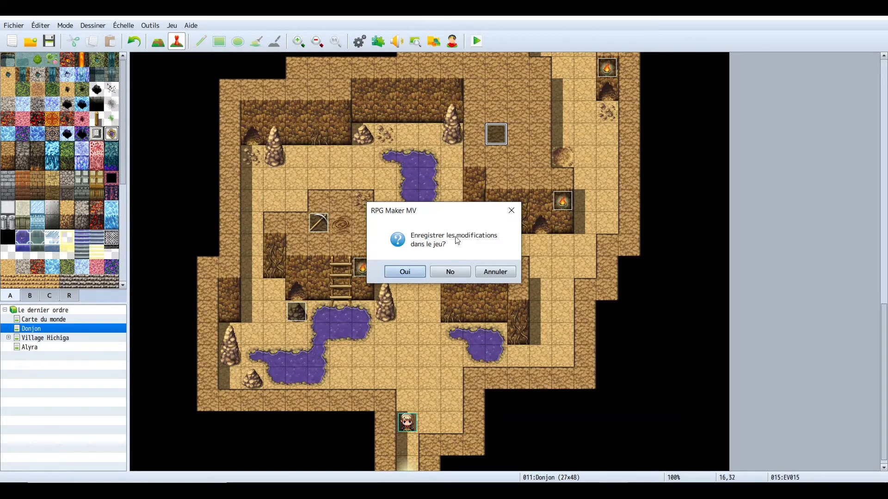
pyautogui.click(398, 270)
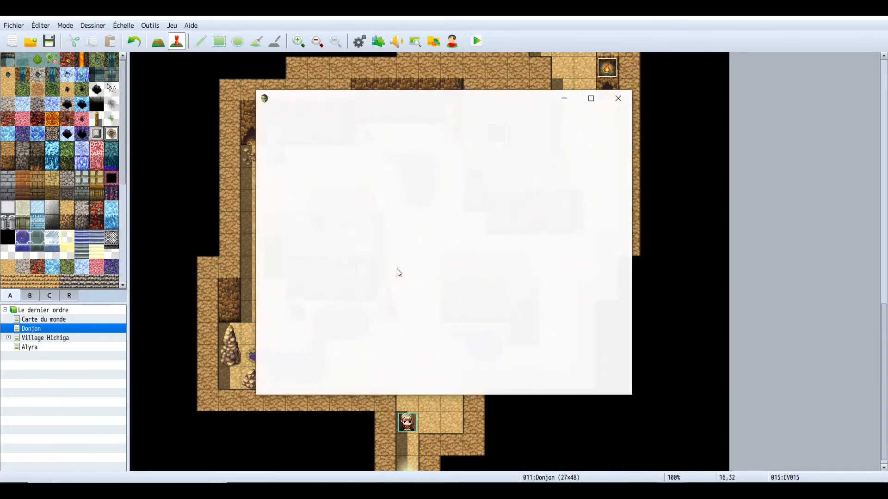
pyautogui.click(595, 100)
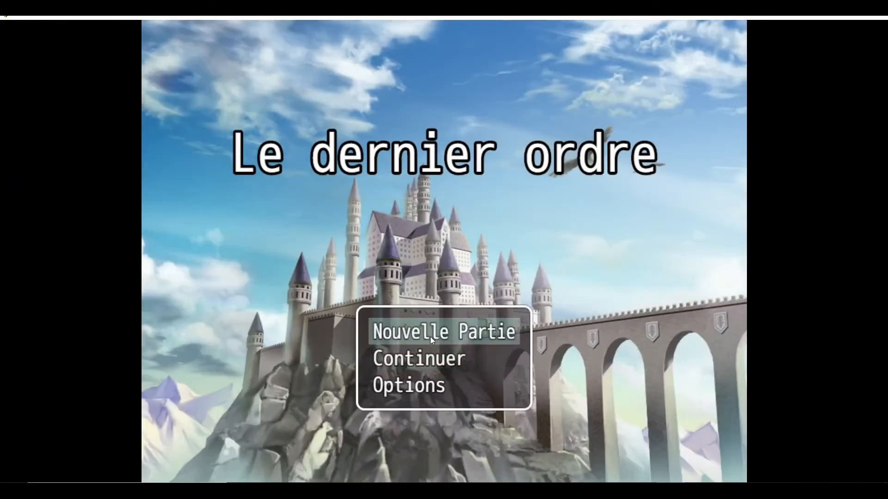
pyautogui.click(430, 337)
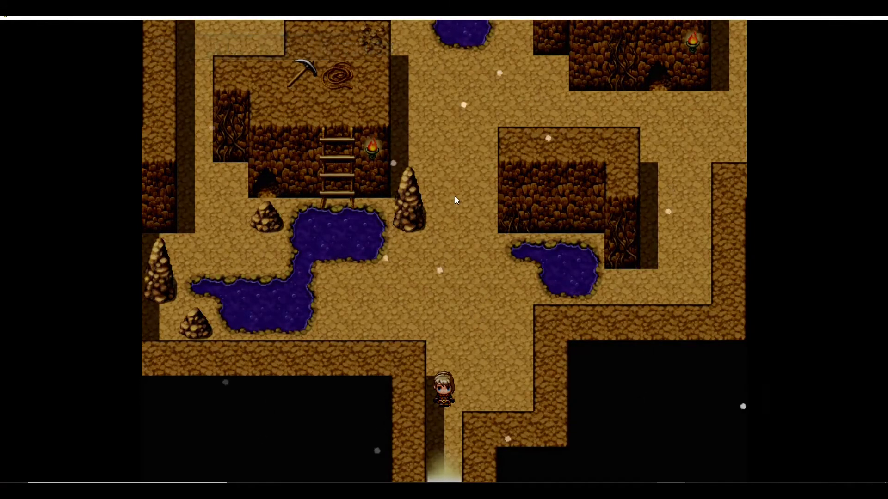
pyautogui.click(454, 197)
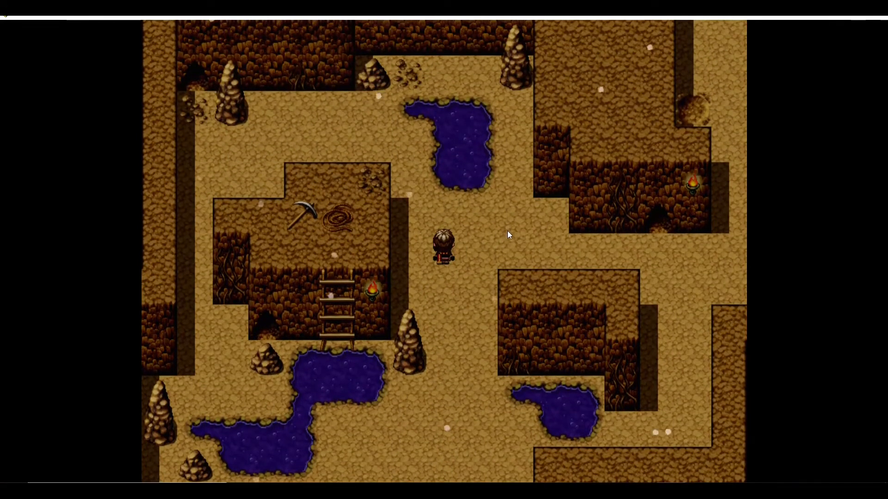
pyautogui.click(508, 229)
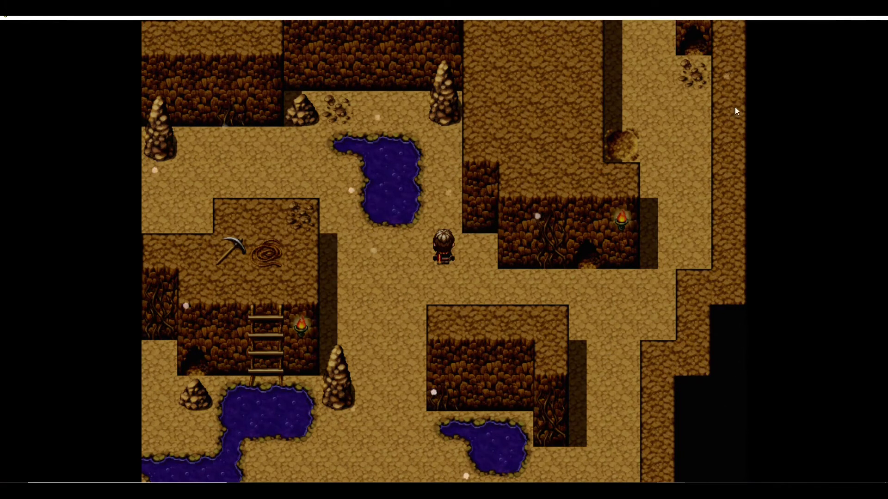
pyautogui.click(878, 18)
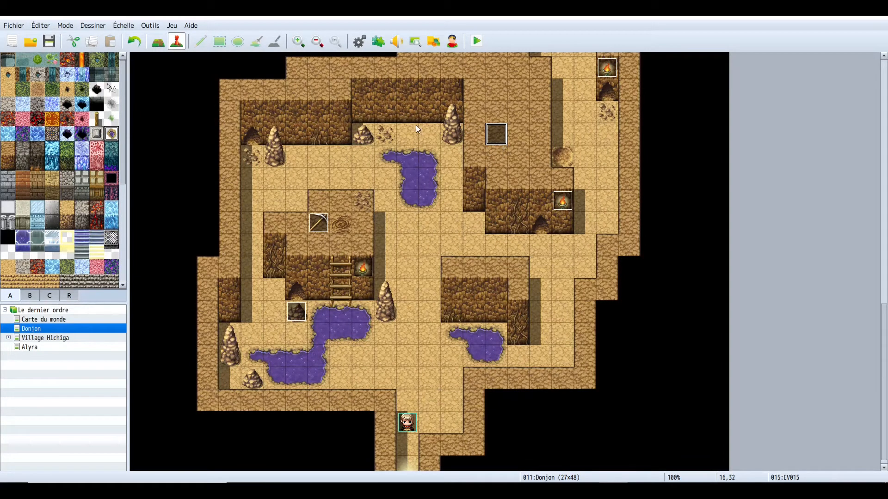
# - Delete the weather effect command from the parallel tint event and confirm the event
pyautogui.doubleClick(498, 137)
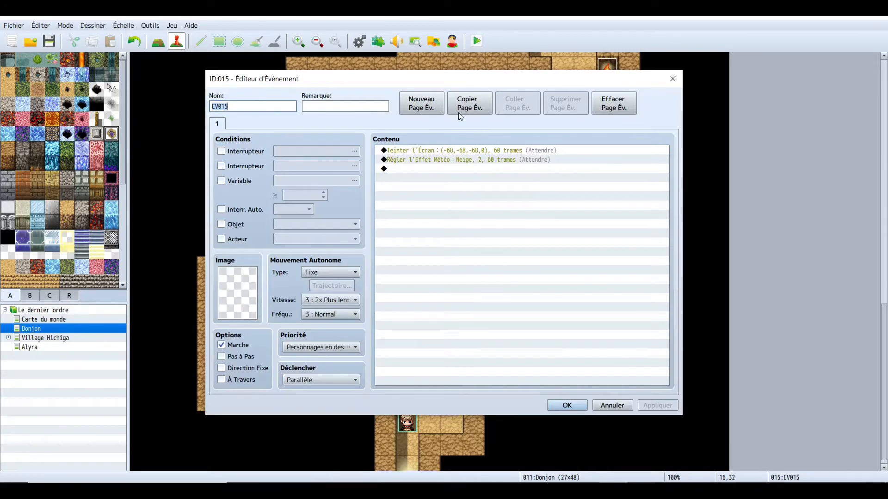
pyautogui.click(428, 162)
pyautogui.rightClick(428, 162)
pyautogui.click(457, 223)
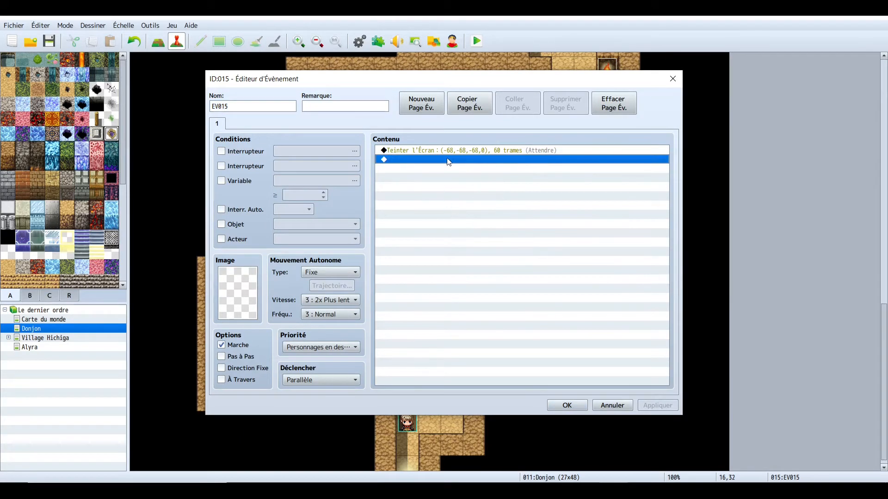
pyautogui.click(567, 405)
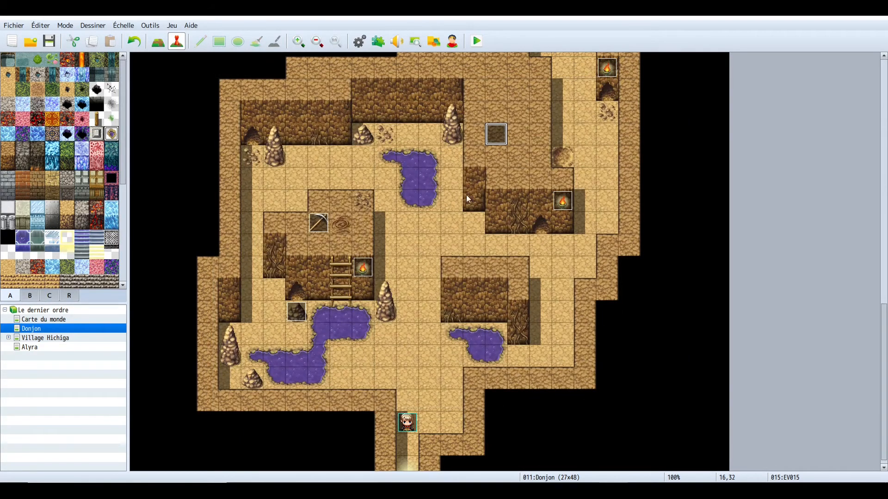
# - Open the level-up event beside the lower swamp to review its commands, then close it
pyautogui.click(298, 319)
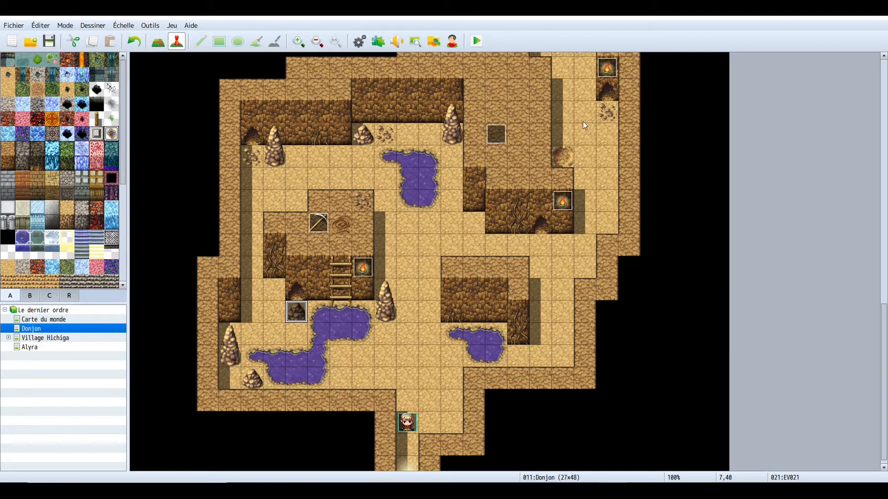
pyautogui.doubleClick(296, 316)
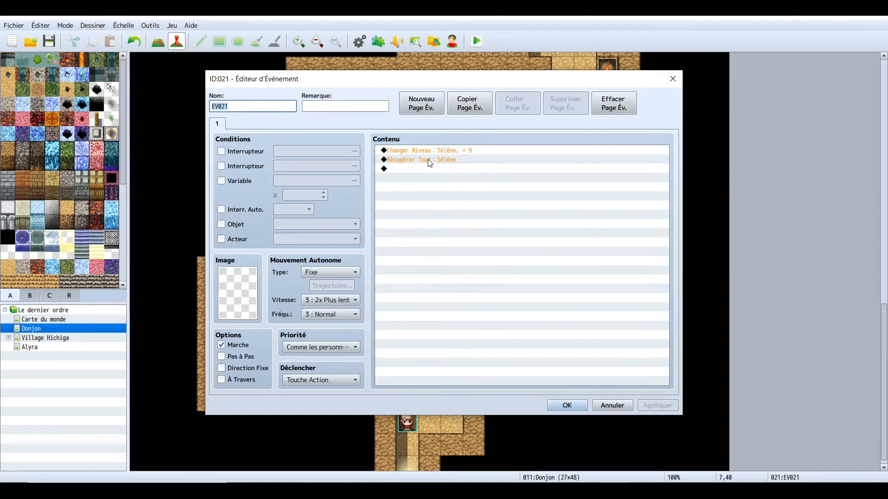
pyautogui.click(568, 406)
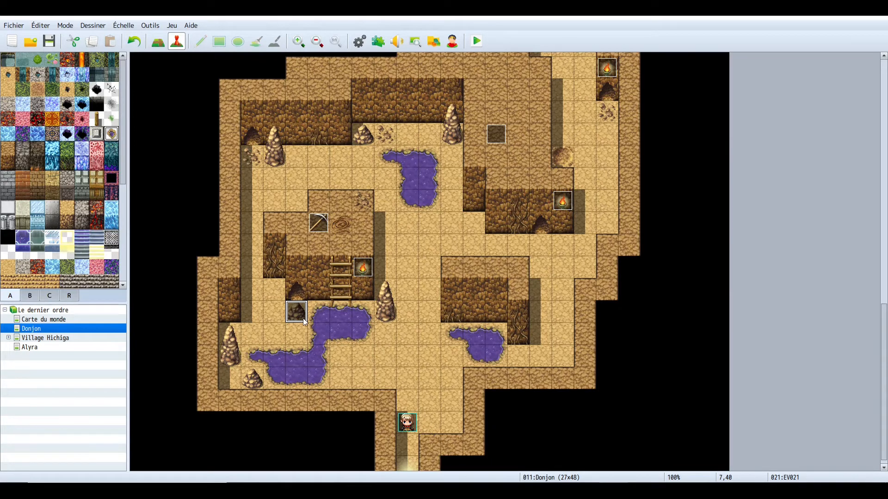
# - Try moving the level-up event next to the ladder, then undo the move
pyautogui.moveTo(297, 311); pyautogui.dragTo(319, 267)
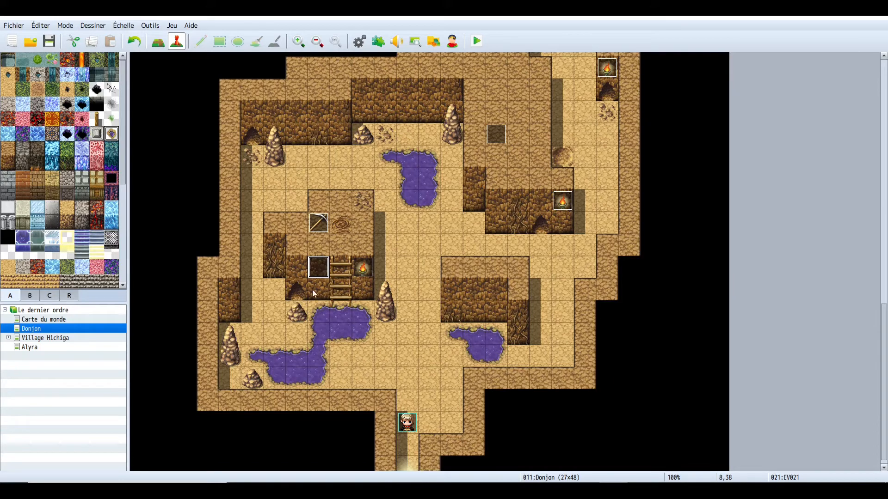
pyautogui.hotkey('ctrl', 'z')
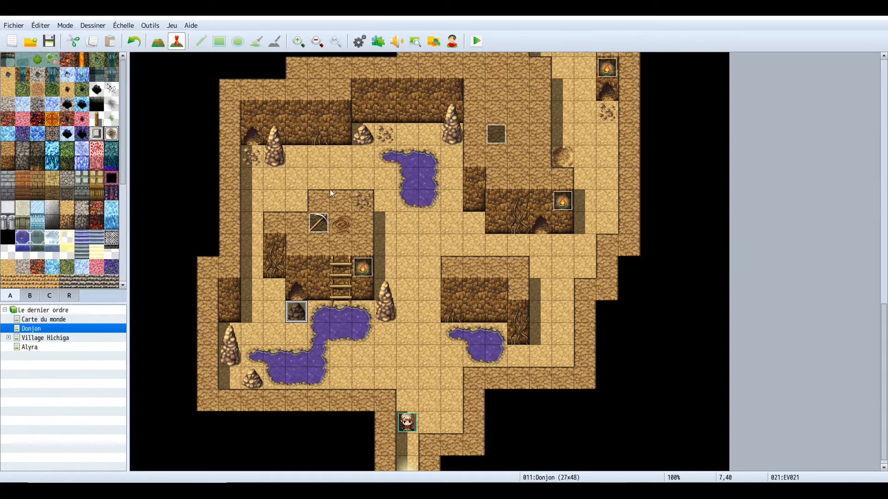
pyautogui.click(407, 178)
pyautogui.rightClick(407, 175)
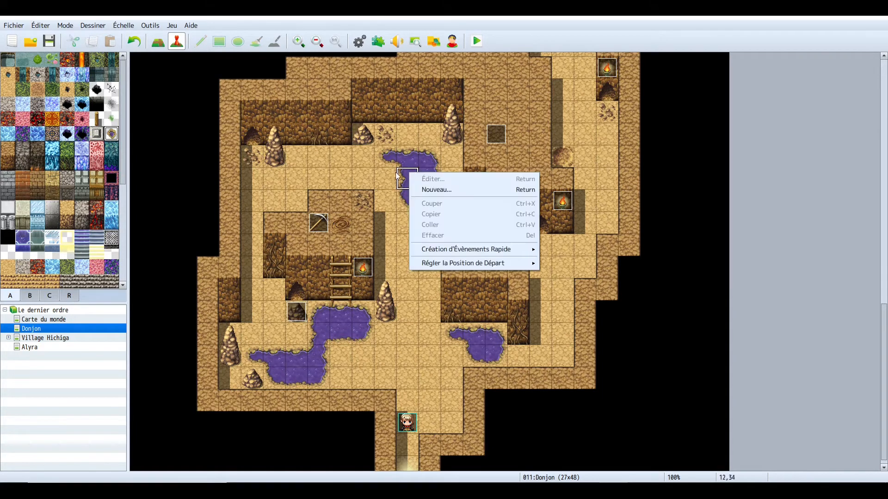
pyautogui.click(371, 176)
# - Review the move route of the boulder event near the upper room, then move the boulder two tiles east
pyautogui.scroll(5, 523, 298)
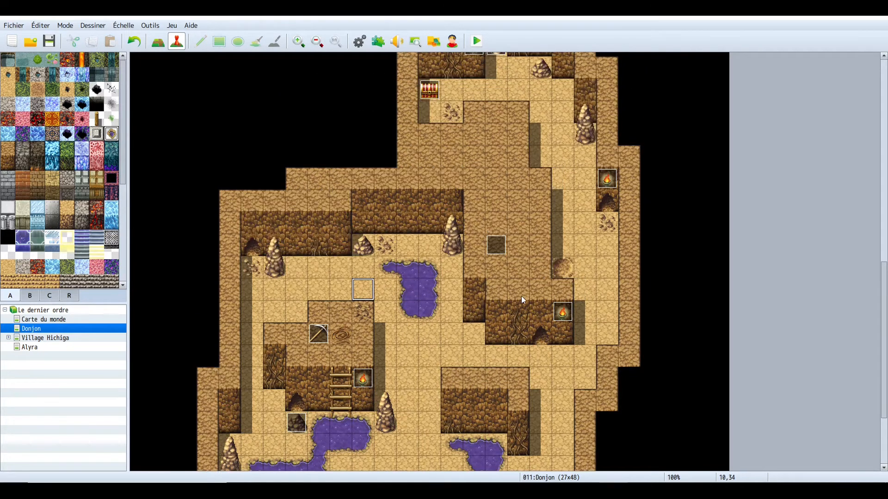
pyautogui.scroll(7, 522, 296)
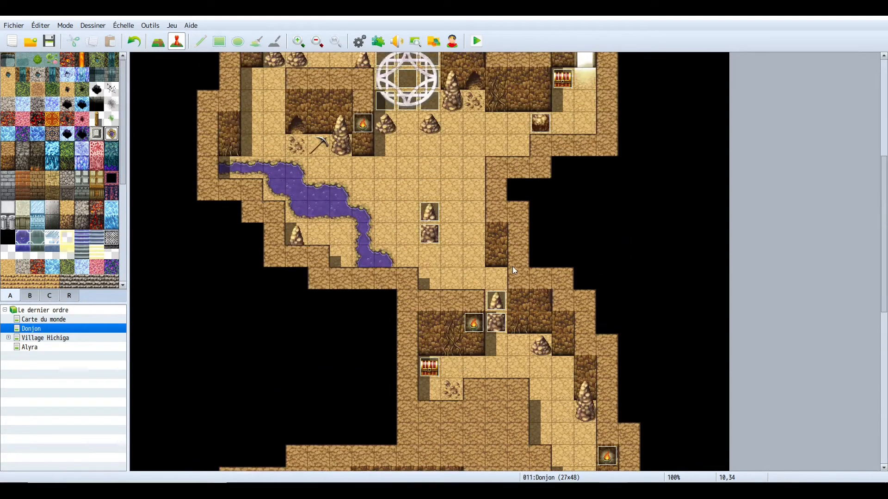
pyautogui.scroll(1, 504, 257)
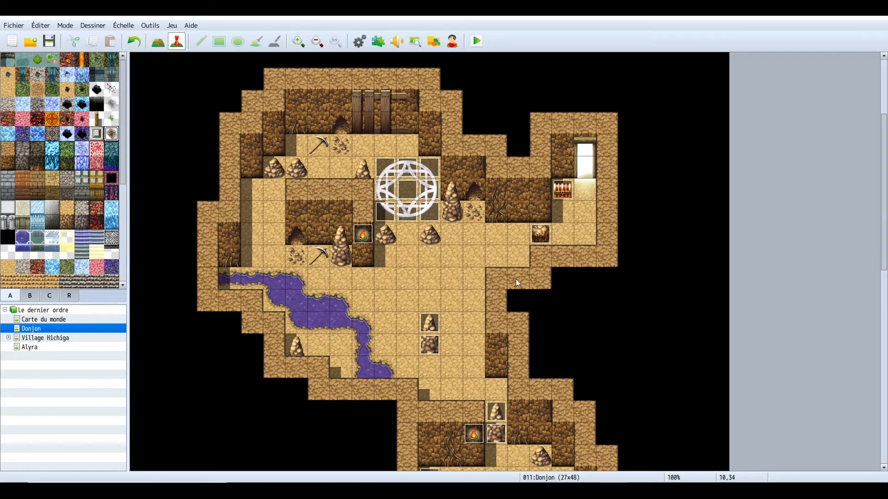
pyautogui.click(539, 240)
pyautogui.moveTo(543, 240)
pyautogui.mouseDown()
pyautogui.moveTo(585, 236)
pyautogui.moveTo(545, 240)
pyautogui.mouseUp()
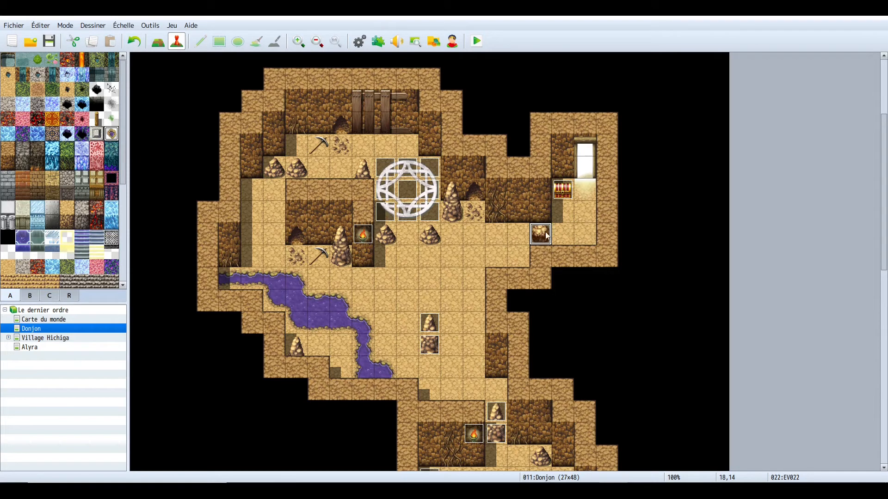
pyautogui.doubleClick(541, 235)
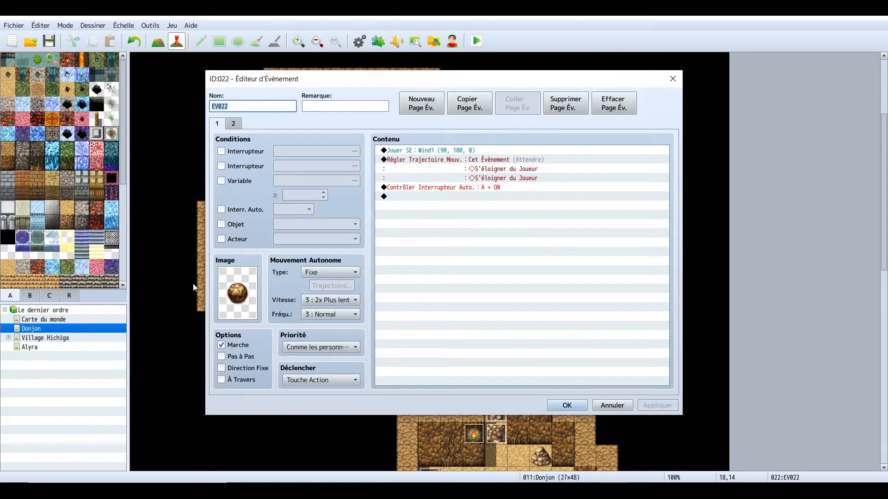
pyautogui.click(438, 152)
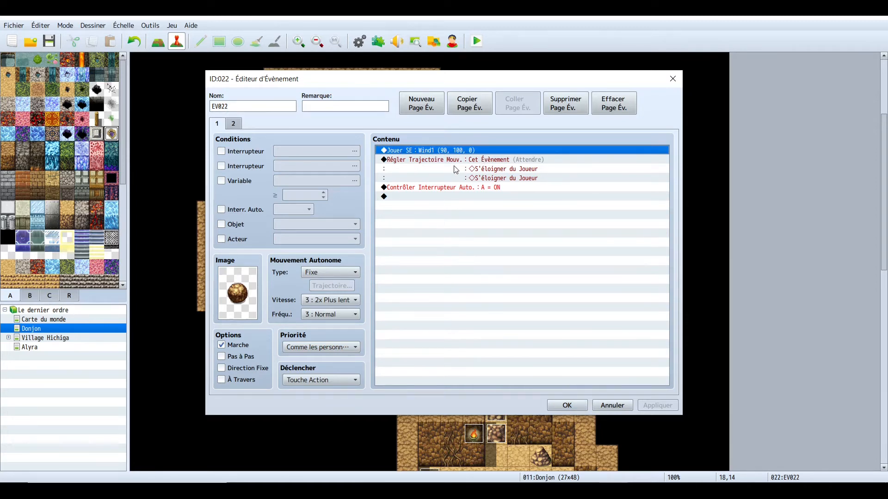
pyautogui.click(419, 162)
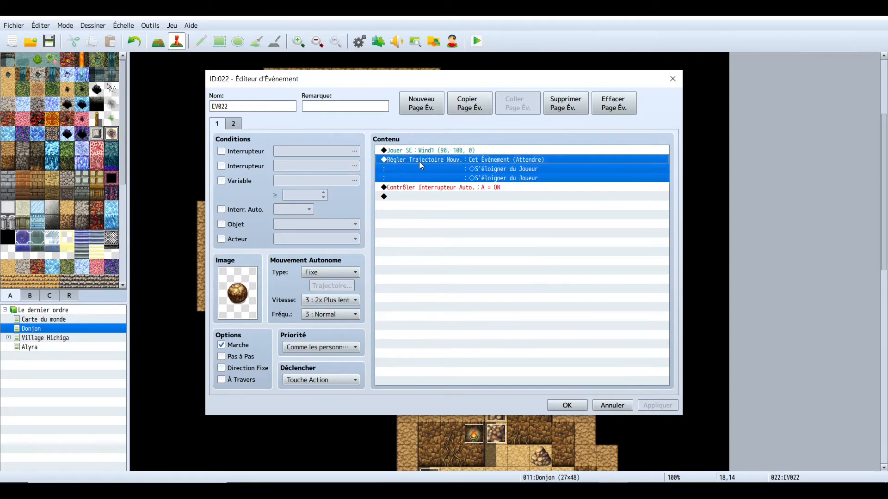
pyautogui.click(438, 215)
pyautogui.click(443, 159)
pyautogui.rightClick(435, 159)
pyautogui.click(448, 174)
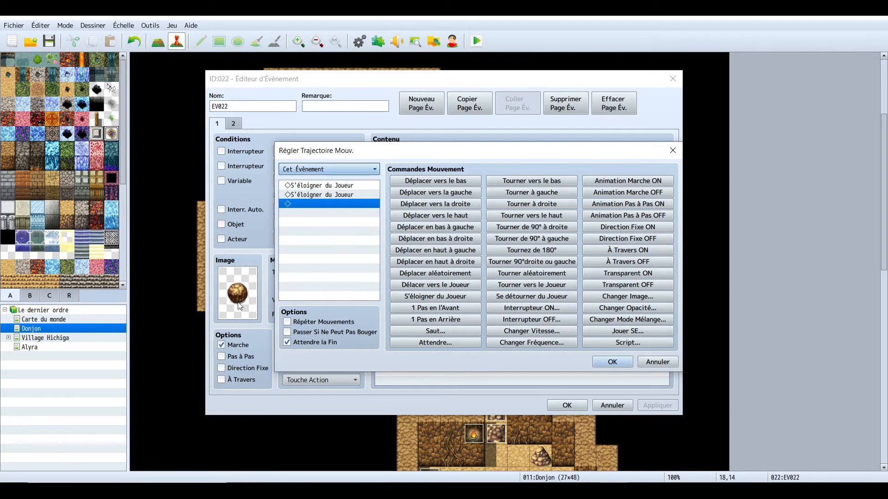
pyautogui.click(318, 195)
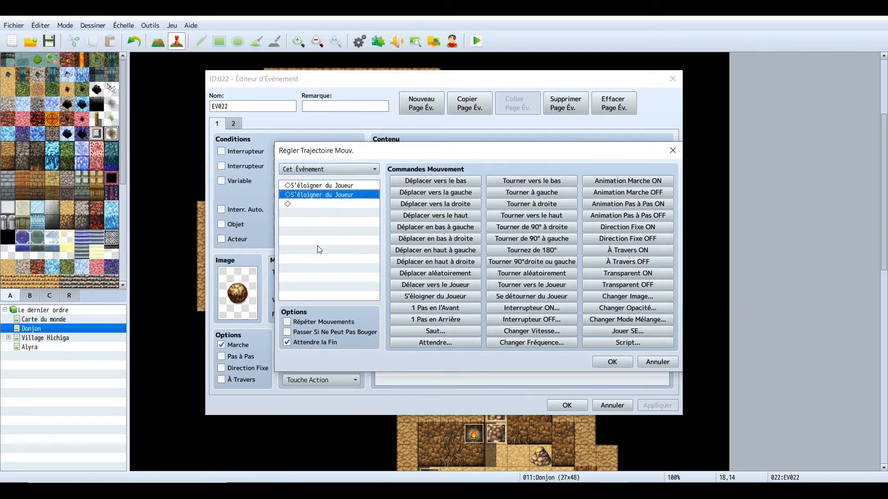
pyautogui.click(620, 364)
pyautogui.click(566, 405)
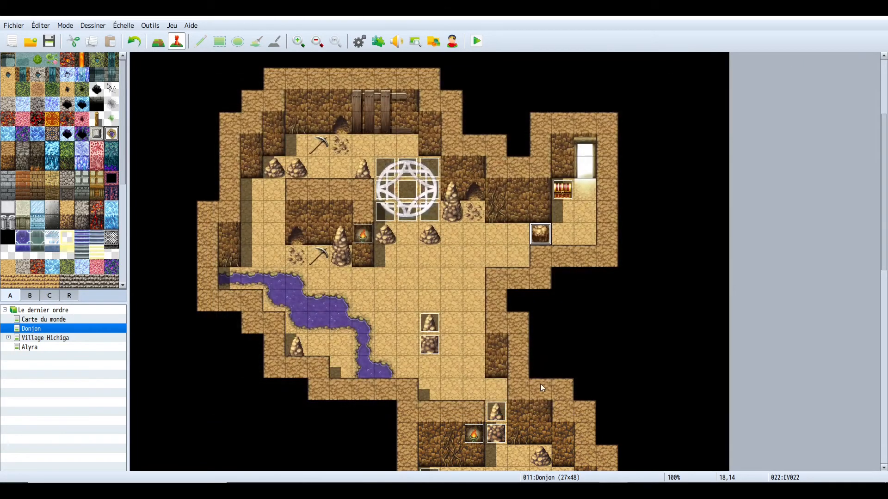
pyautogui.moveTo(537, 239); pyautogui.dragTo(586, 236)
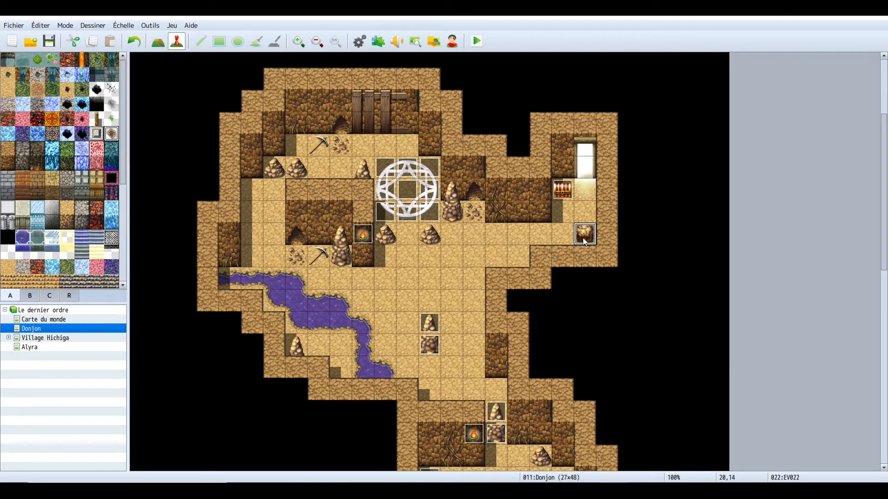
# - Move the rock event in the eastern room two tiles west
pyautogui.moveTo(582, 240); pyautogui.dragTo(541, 240)
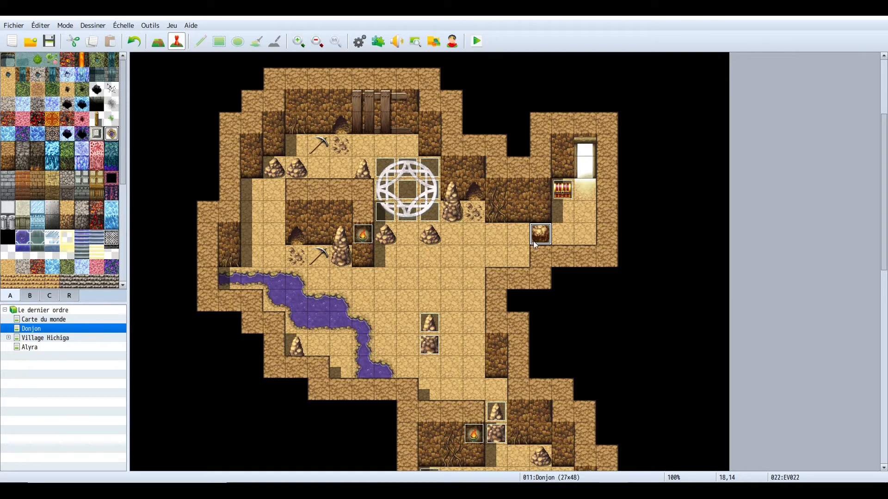
pyautogui.moveTo(537, 240)
pyautogui.mouseDown()
pyautogui.moveTo(407, 238)
pyautogui.moveTo(537, 236)
pyautogui.mouseUp()
pyautogui.click(158, 41)
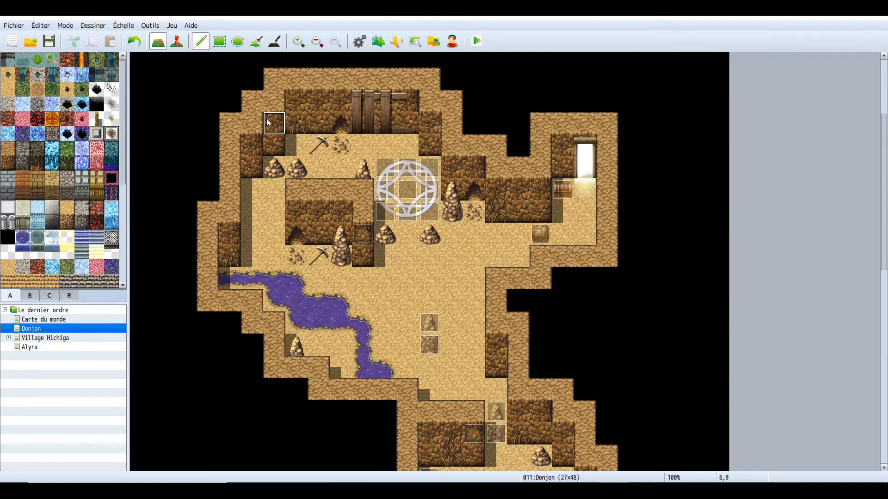
pyautogui.click(177, 42)
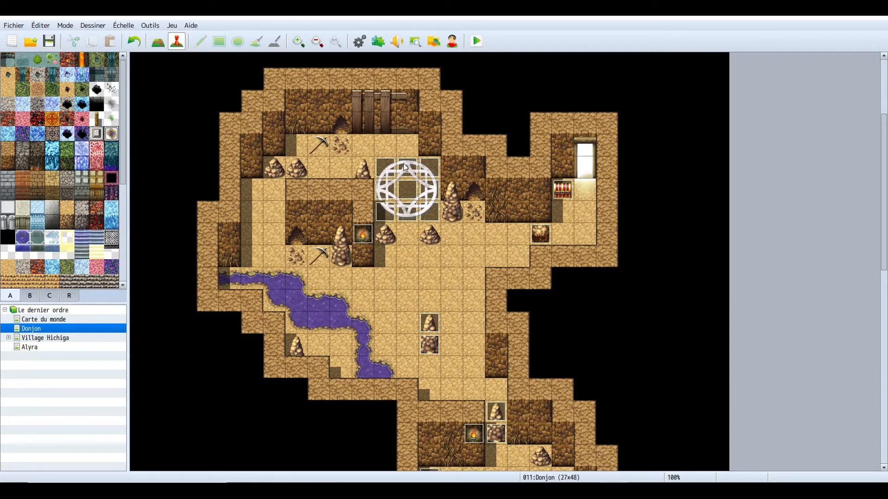
# - Try painting a white magic circle tile south of the upper circle, then undo it
pyautogui.click(50, 296)
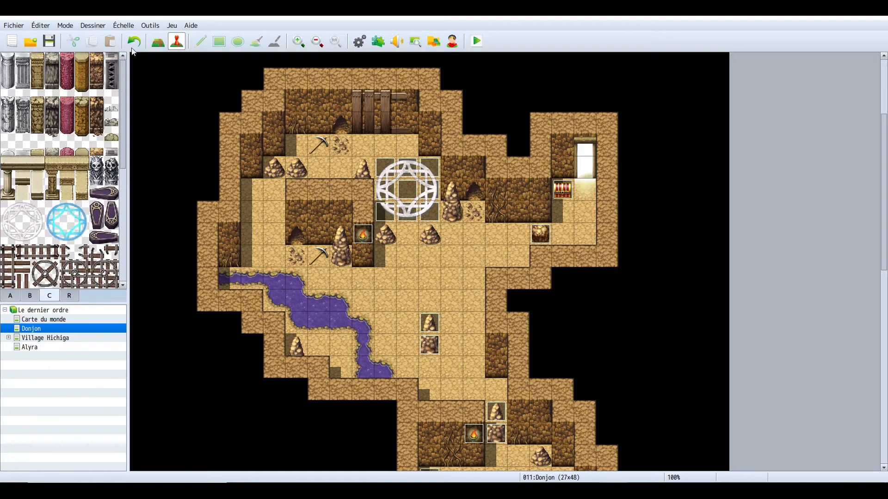
pyautogui.click(158, 42)
pyautogui.moveTo(3, 209); pyautogui.dragTo(39, 238)
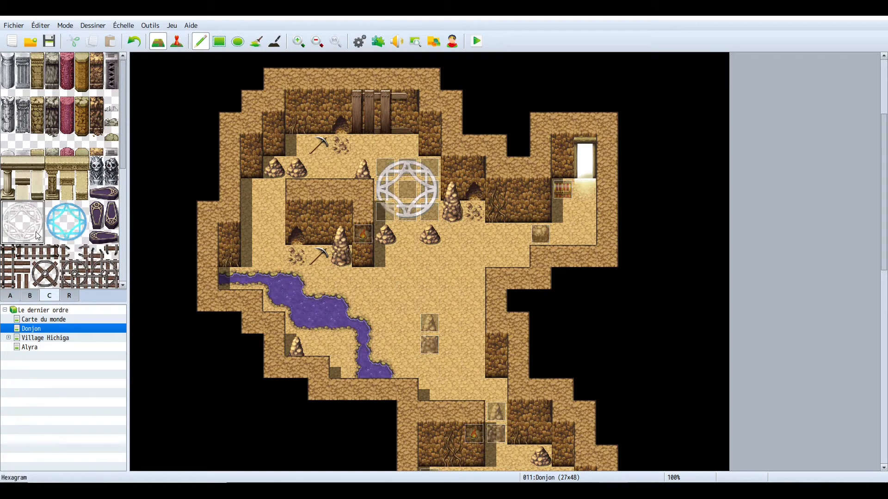
pyautogui.click(412, 259)
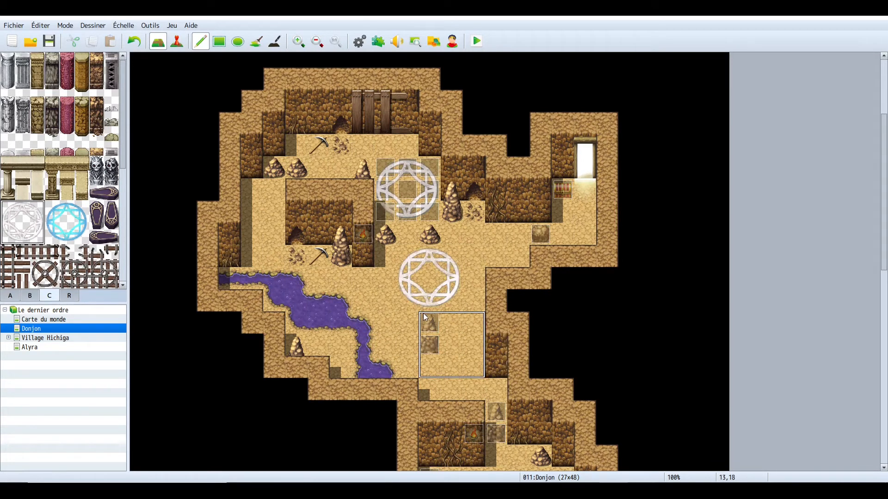
pyautogui.click(134, 43)
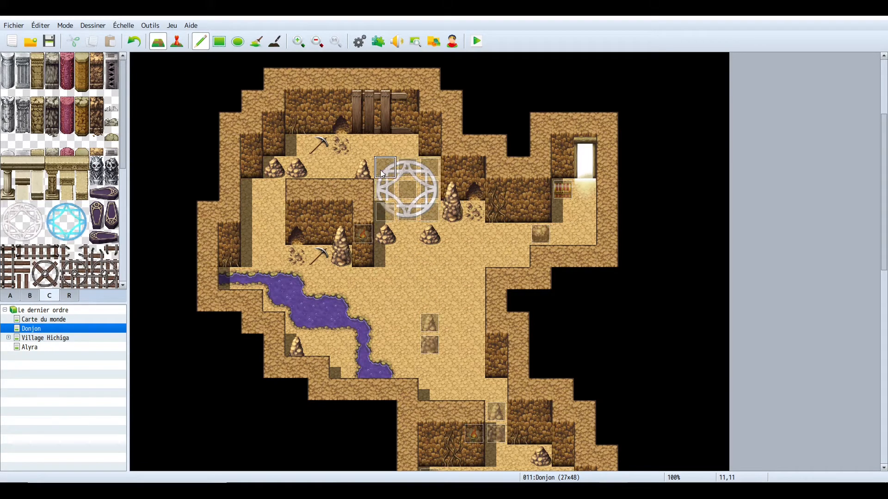
# - Open the magic circle event in the upper room, review its graphic selection and confirm the event
pyautogui.click(177, 41)
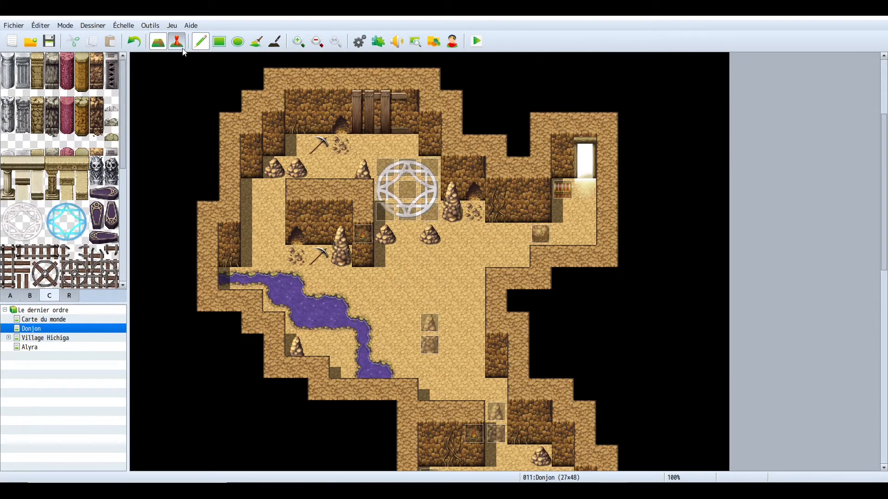
pyautogui.doubleClick(385, 167)
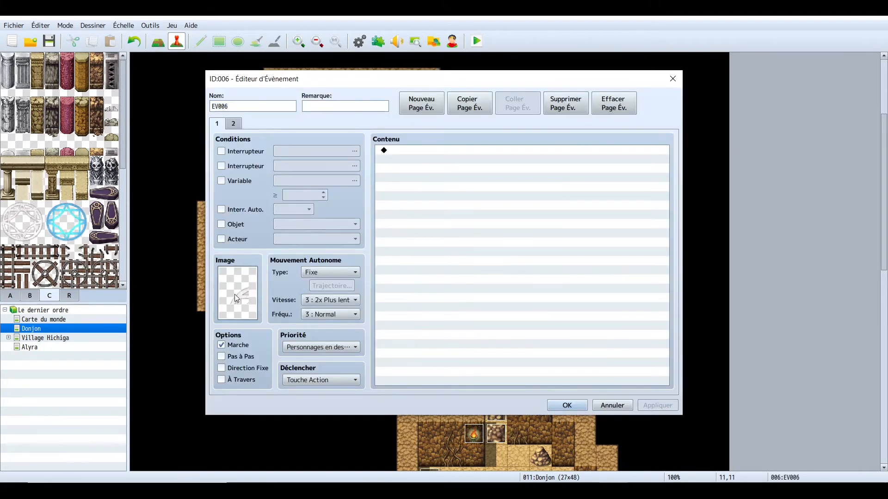
pyautogui.doubleClick(234, 294)
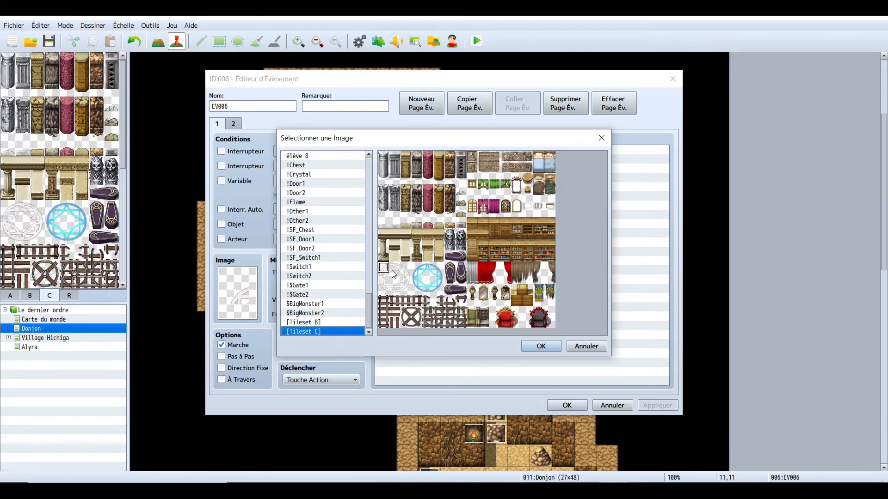
pyautogui.click(541, 347)
pyautogui.click(565, 406)
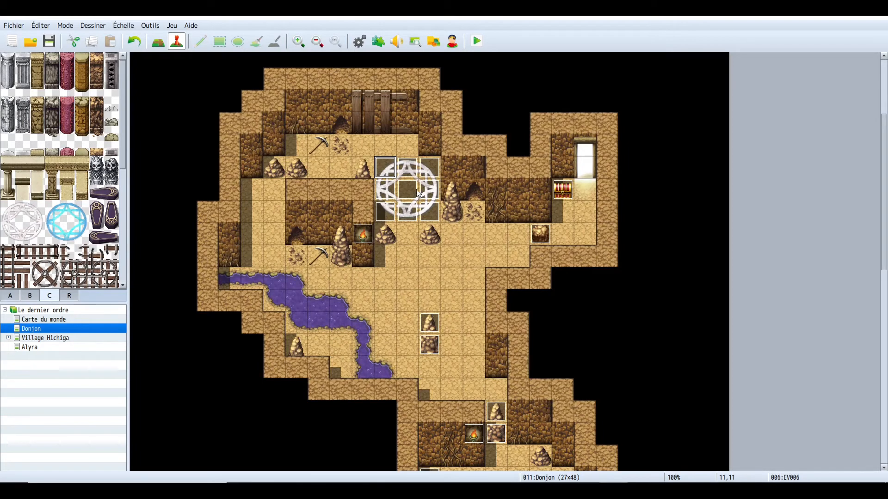
# - Try moving the event under the magic circle four tiles south, then move it back
pyautogui.moveTo(409, 196); pyautogui.dragTo(418, 280)
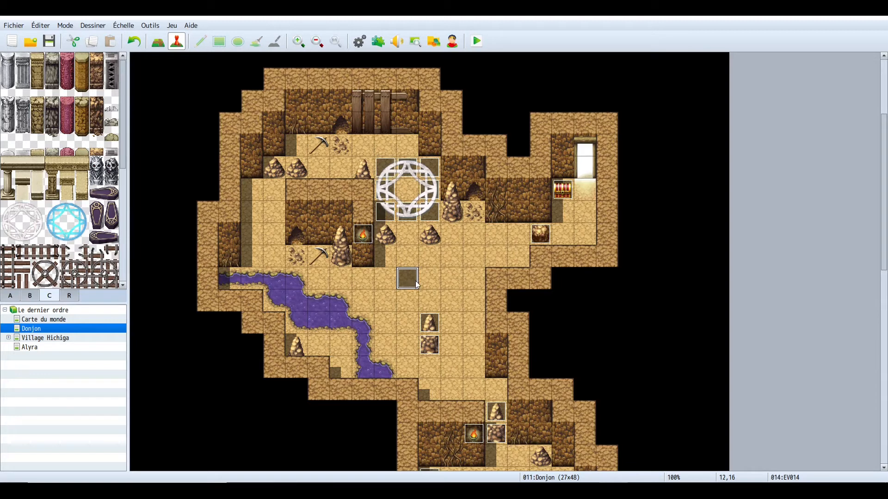
pyautogui.click(411, 196)
pyautogui.click(414, 280)
pyautogui.moveTo(414, 282); pyautogui.dragTo(409, 194)
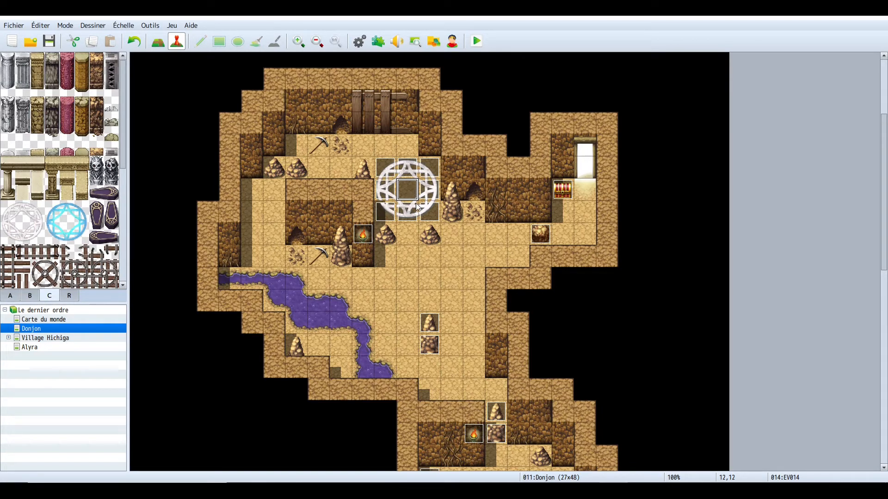
# - Open the event under the magic circle to review its commands, reposition the editor window and close it
pyautogui.doubleClick(409, 187)
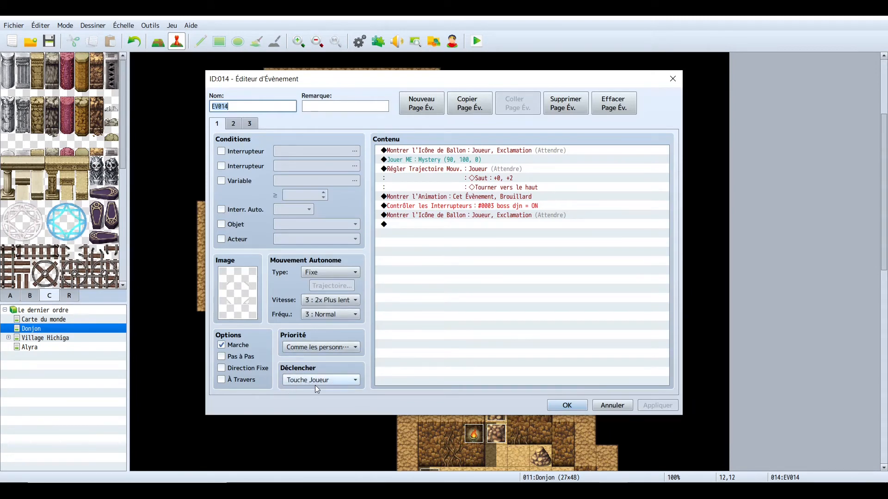
pyautogui.moveTo(321, 388)
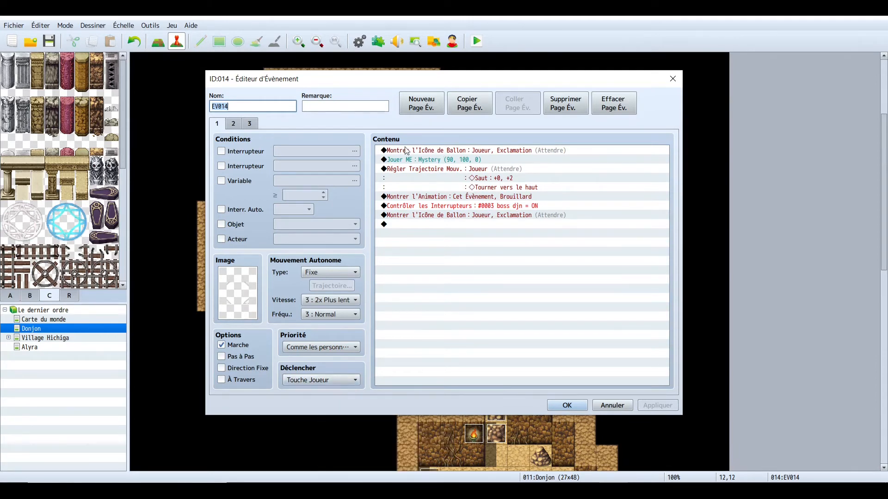
pyautogui.rightClick(484, 151)
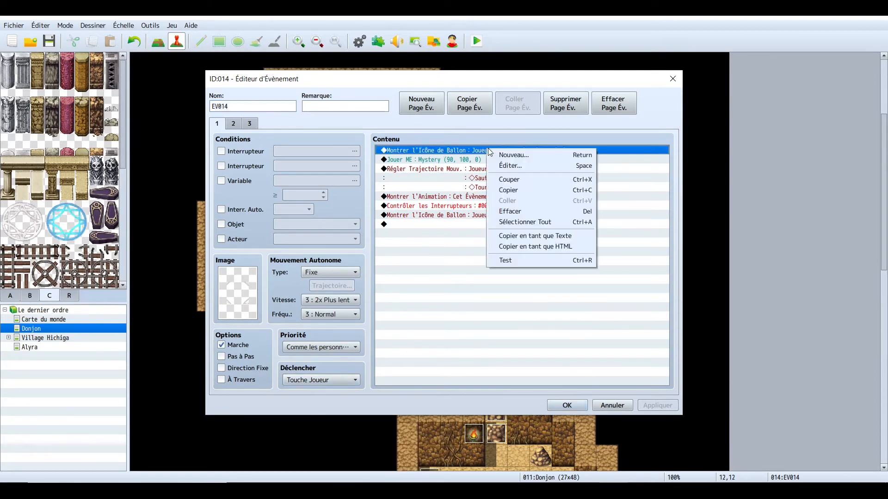
pyautogui.click(456, 314)
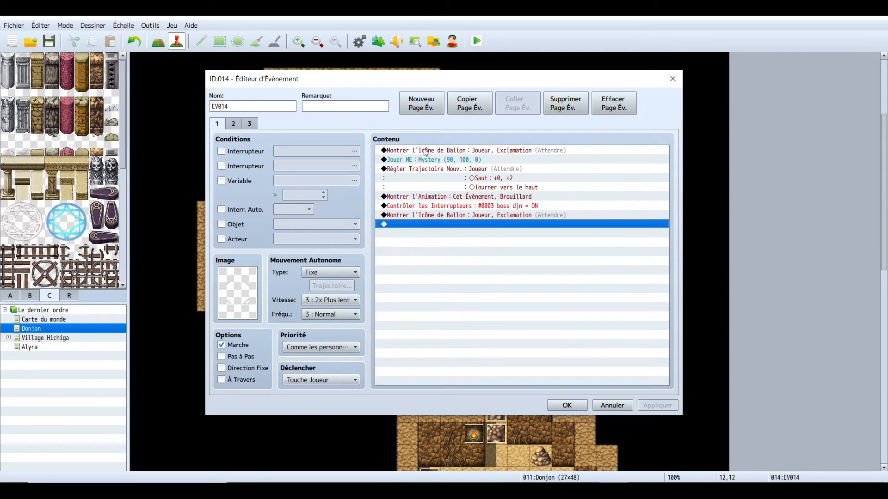
pyautogui.click(530, 149)
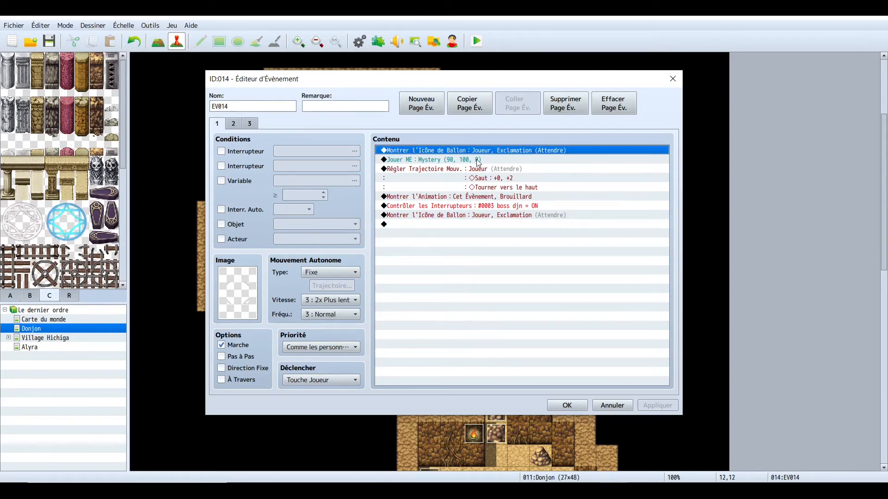
pyautogui.click(443, 159)
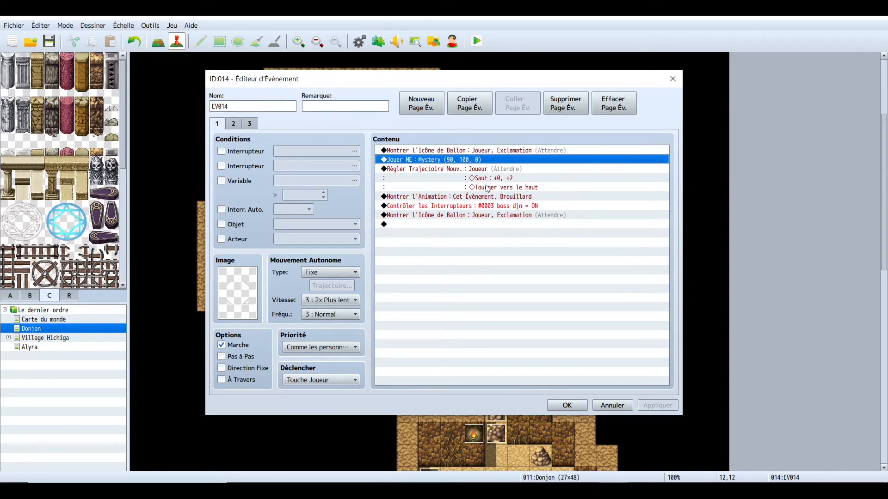
pyautogui.click(486, 168)
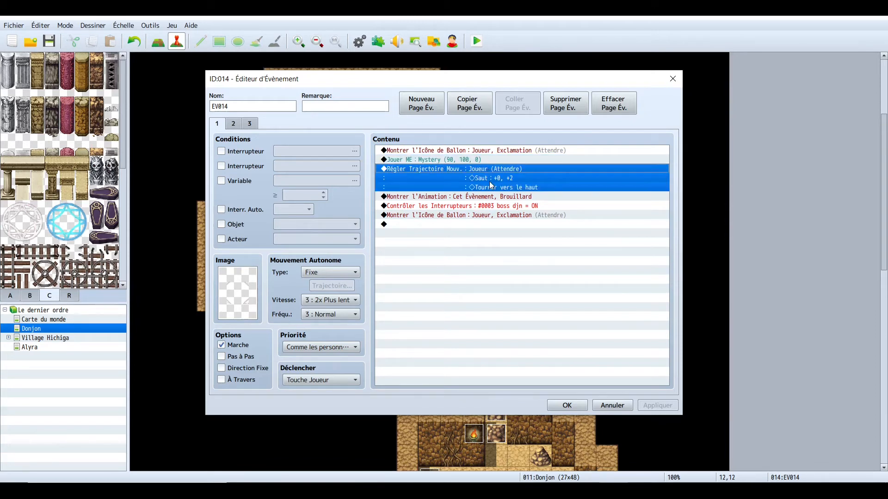
pyautogui.moveTo(537, 81); pyautogui.dragTo(218, 133)
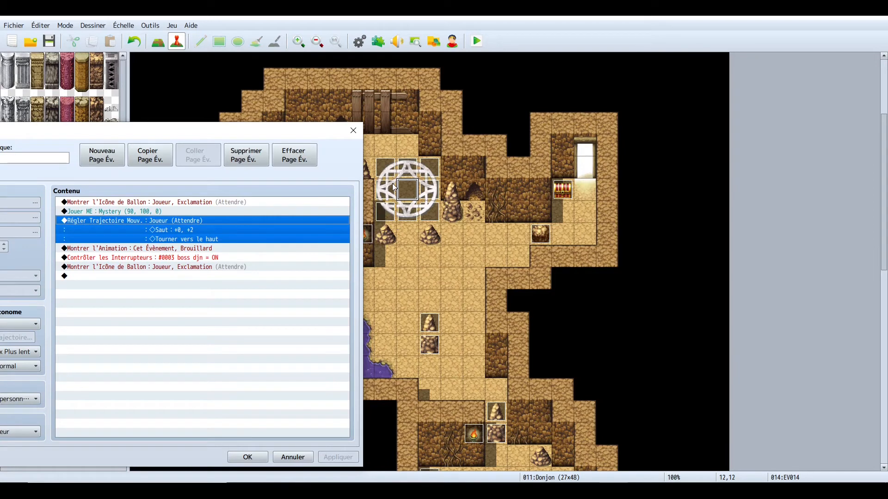
pyautogui.moveTo(168, 134); pyautogui.dragTo(195, 122)
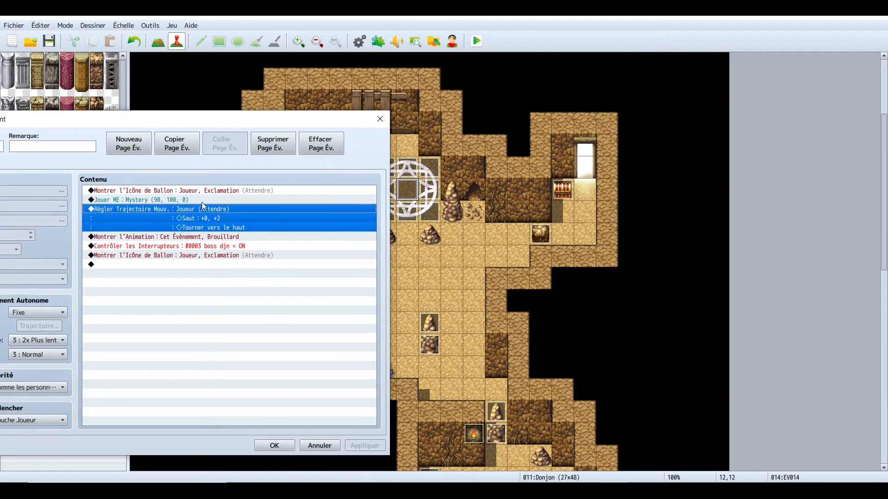
pyautogui.moveTo(213, 126); pyautogui.dragTo(454, 94)
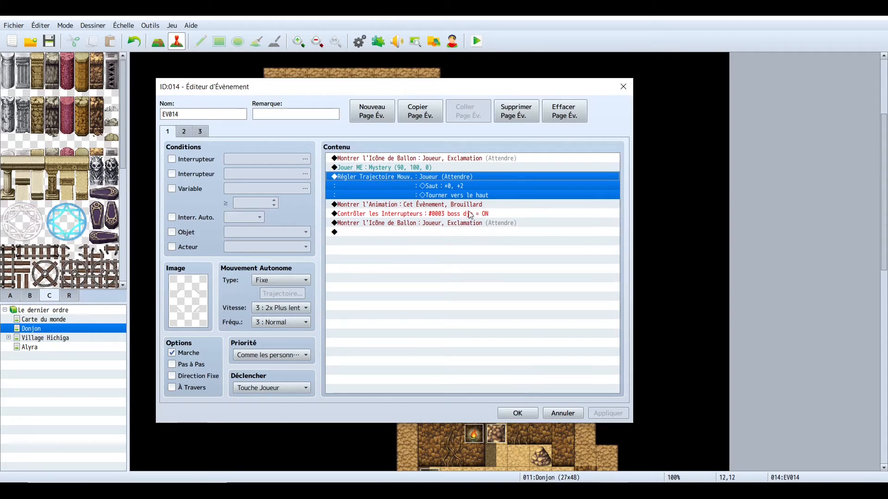
pyautogui.click(519, 412)
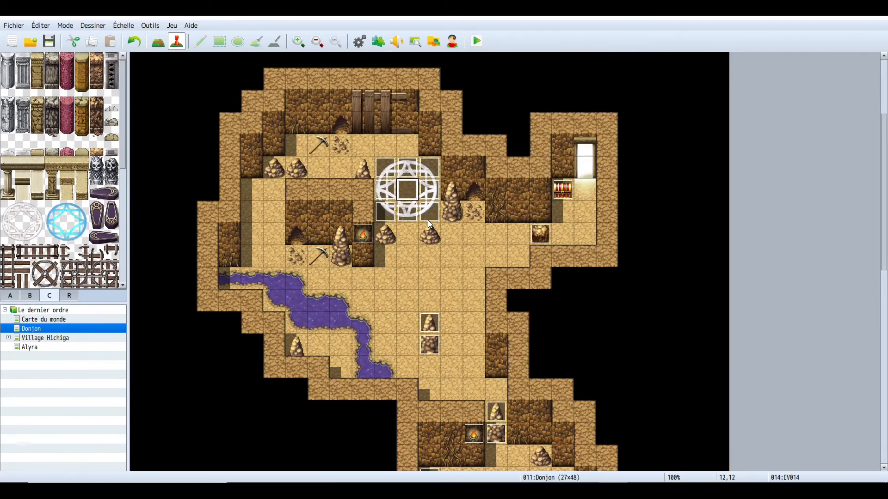
# - Review the second page conditions of the magic circle event, then close it
pyautogui.click(388, 175)
pyautogui.doubleClick(388, 175)
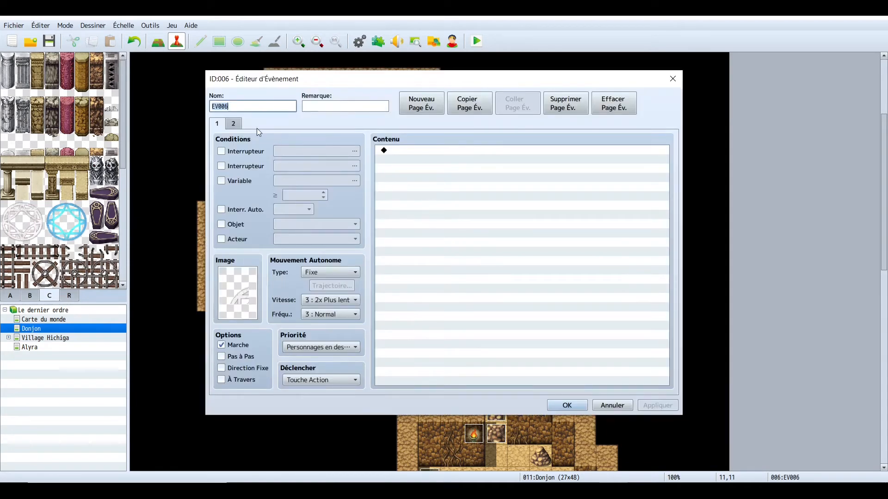
pyautogui.click(240, 129)
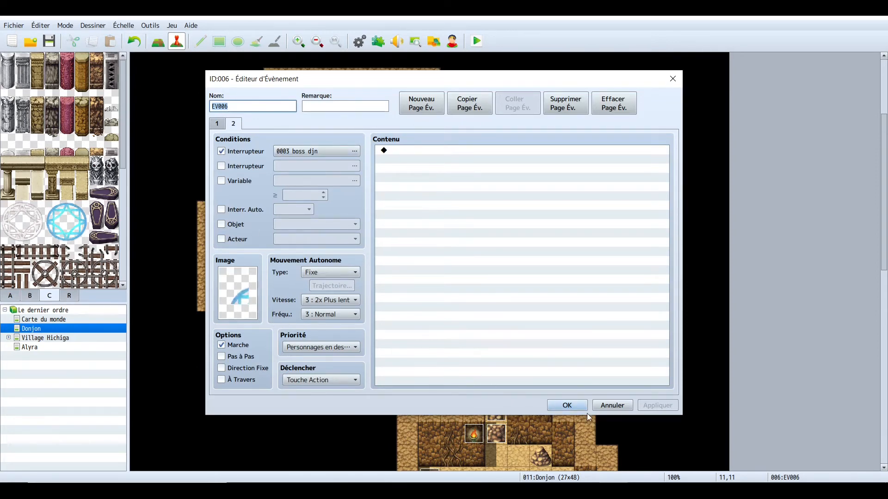
pyautogui.click(568, 406)
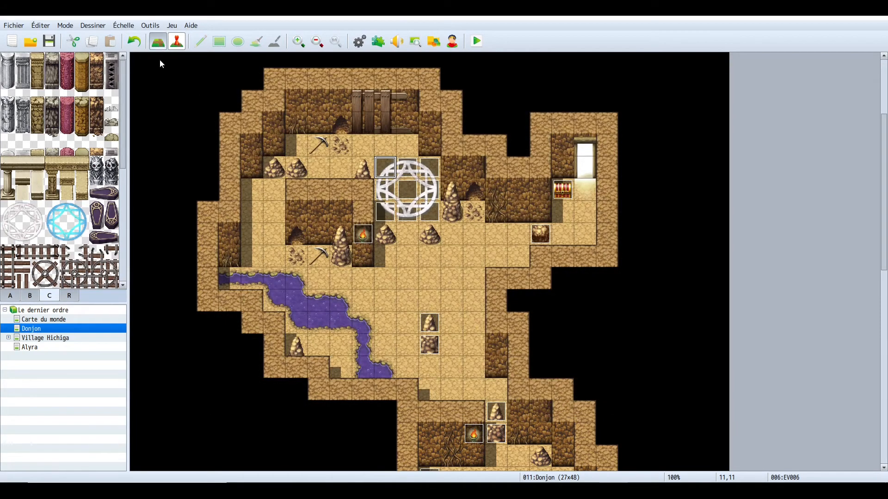
# - Try painting a blue magic circle tile south of the upper circle, then undo it
pyautogui.click(57, 215)
pyautogui.moveTo(71, 230); pyautogui.dragTo(77, 231)
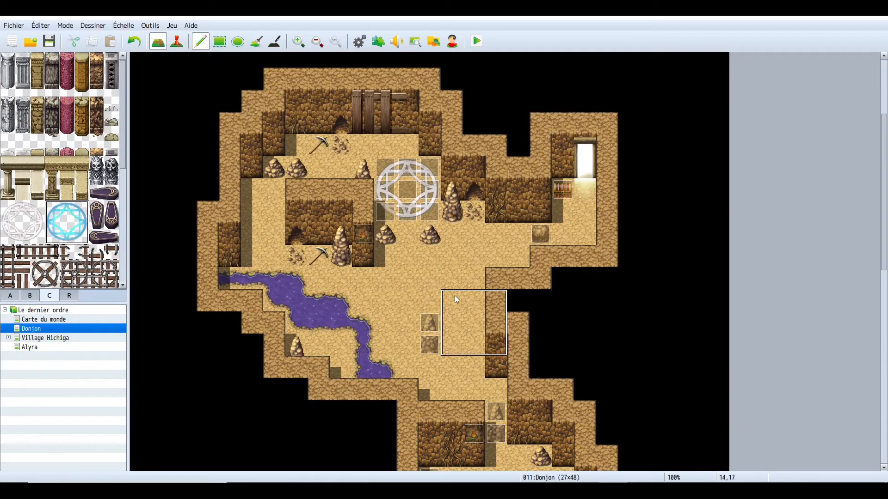
pyautogui.click(396, 269)
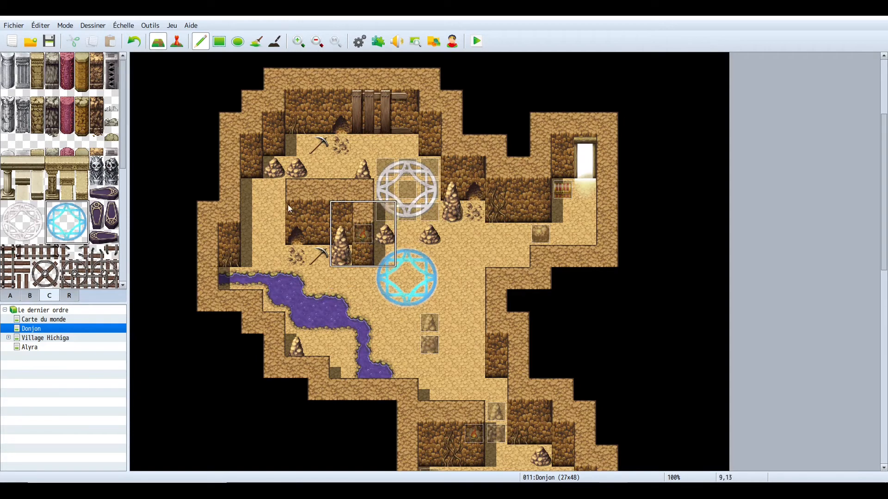
pyautogui.click(135, 42)
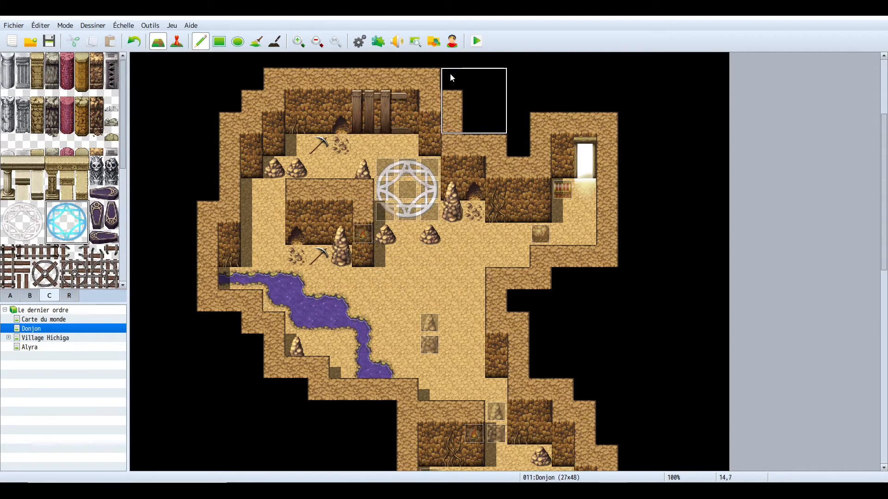
# - Open the event on the magic circle in event mode and switch to its second page
pyautogui.rightClick(426, 263)
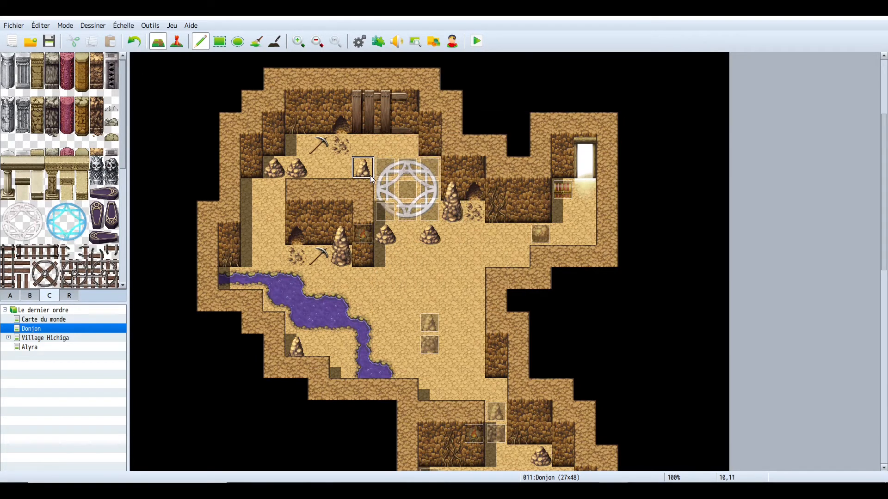
pyautogui.click(177, 42)
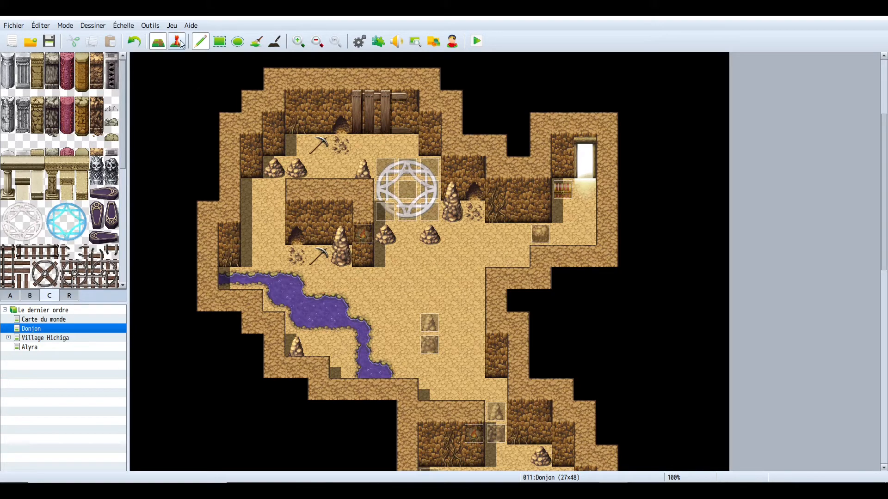
pyautogui.doubleClick(414, 187)
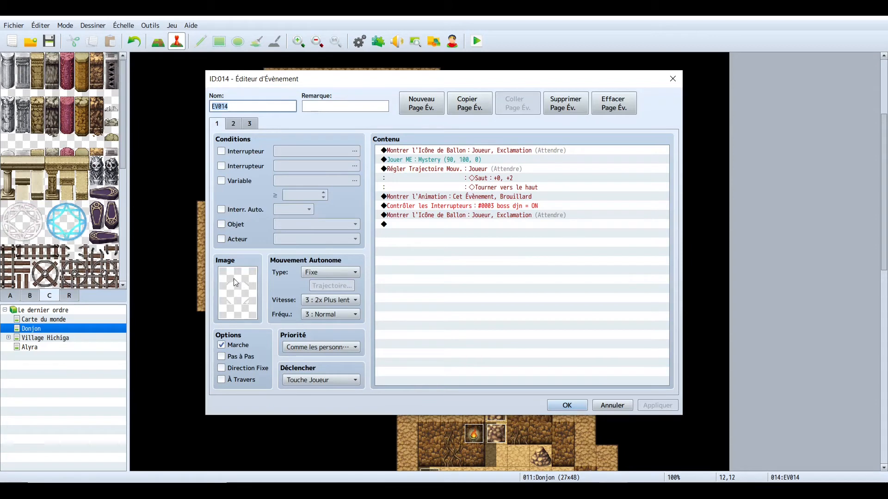
pyautogui.click(233, 124)
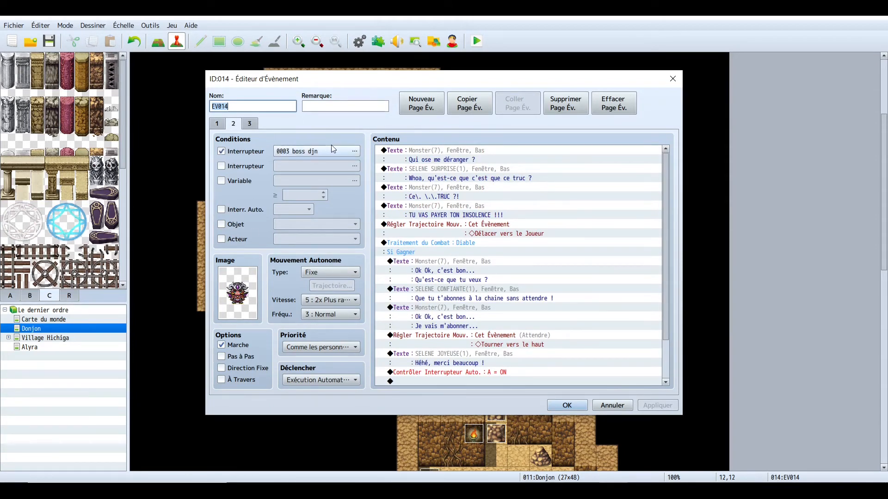
# - Reselect the second page's graphic from the Monster sheet and set its movement speed to 5: 2x Plus rapide
pyautogui.doubleClick(248, 293)
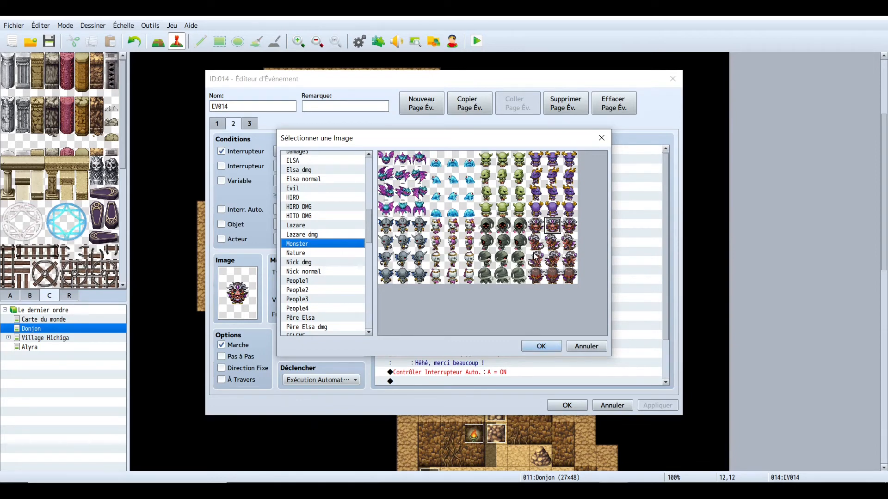
pyautogui.click(503, 230)
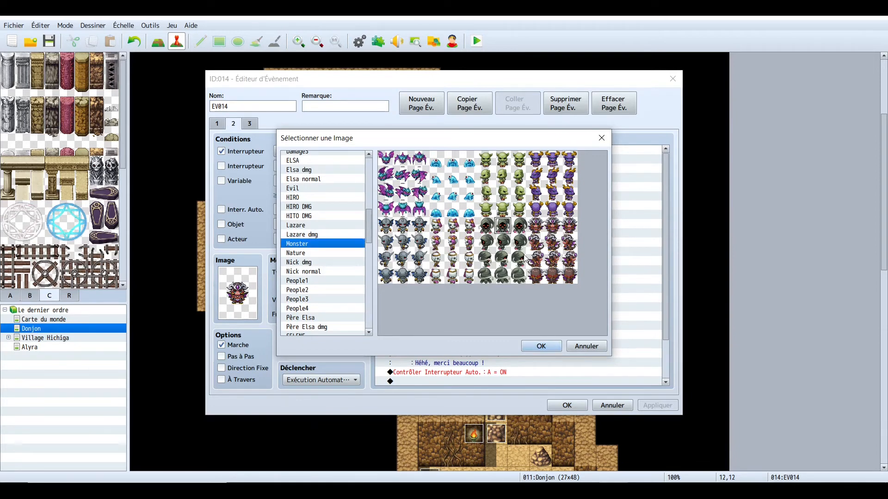
pyautogui.click(553, 229)
pyautogui.click(540, 347)
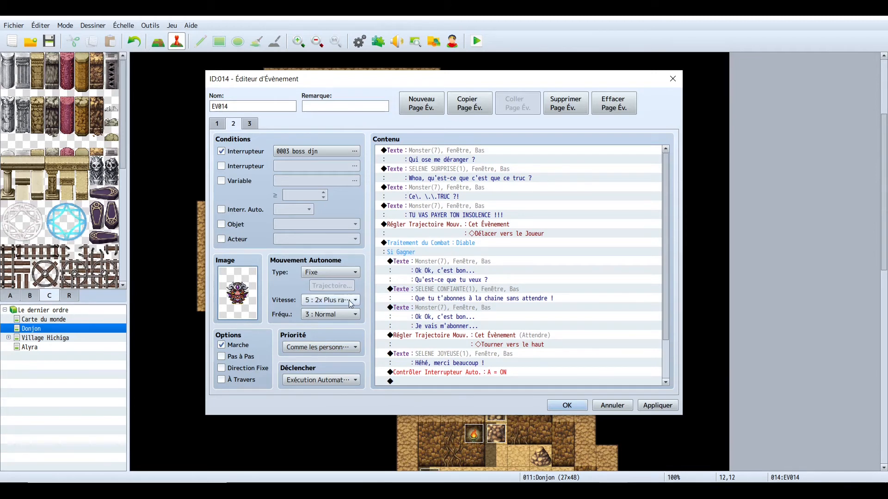
pyautogui.click(335, 301)
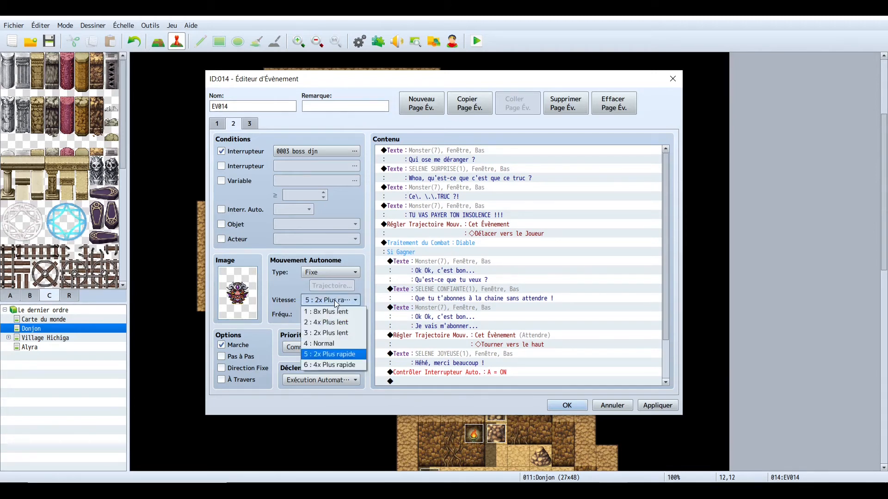
pyautogui.click(334, 350)
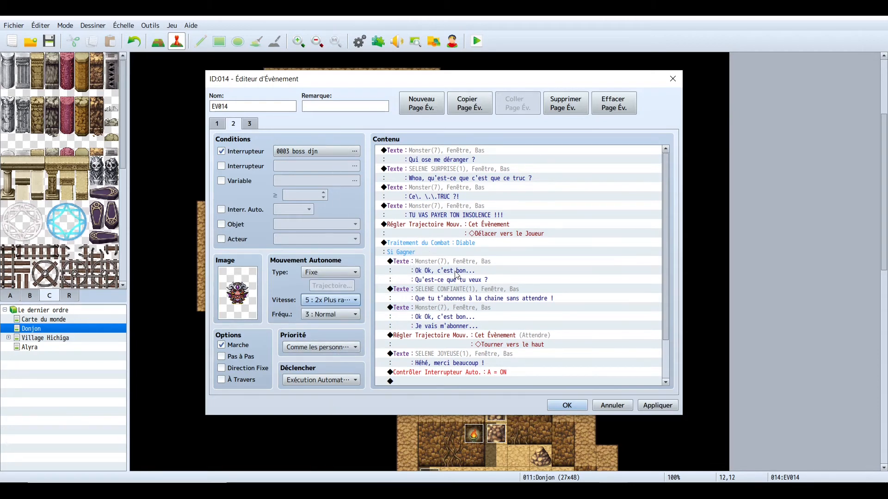
# - Add a battle processing command against troop 0005 Diable at the end of page 2, then delete it
pyautogui.scroll(-2, 438, 246)
pyautogui.scroll(-1, 431, 237)
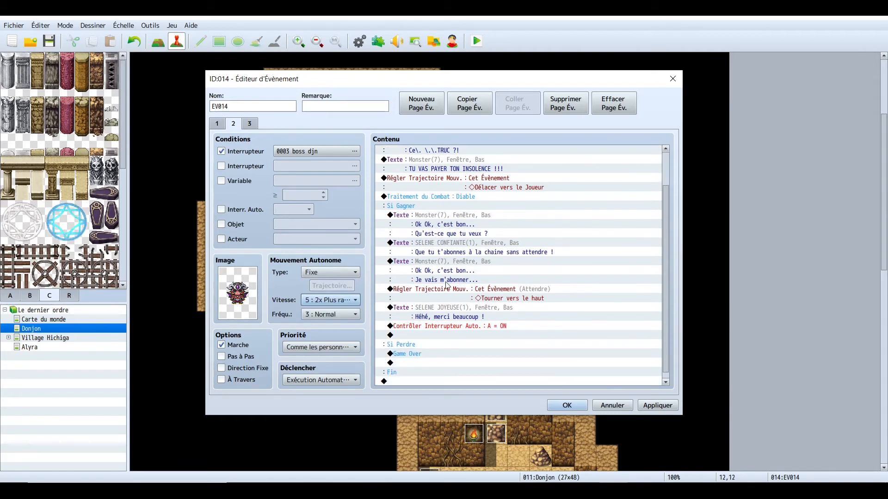
pyautogui.doubleClick(427, 382)
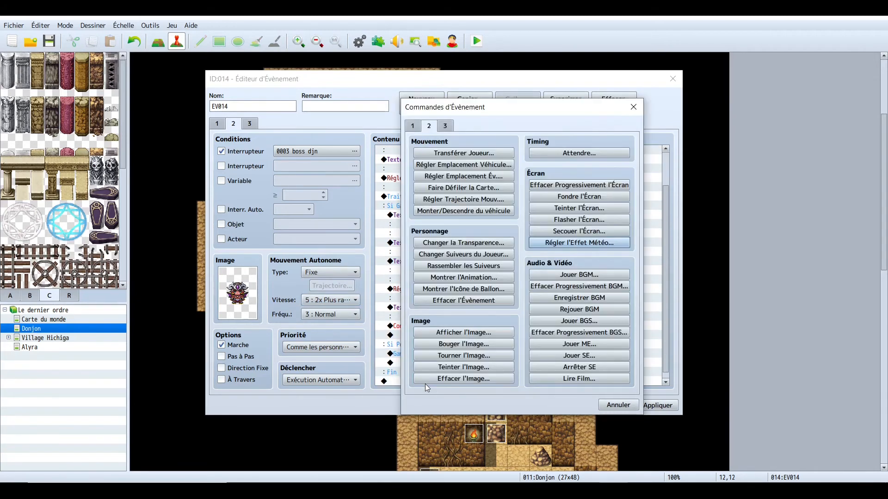
pyautogui.click(446, 126)
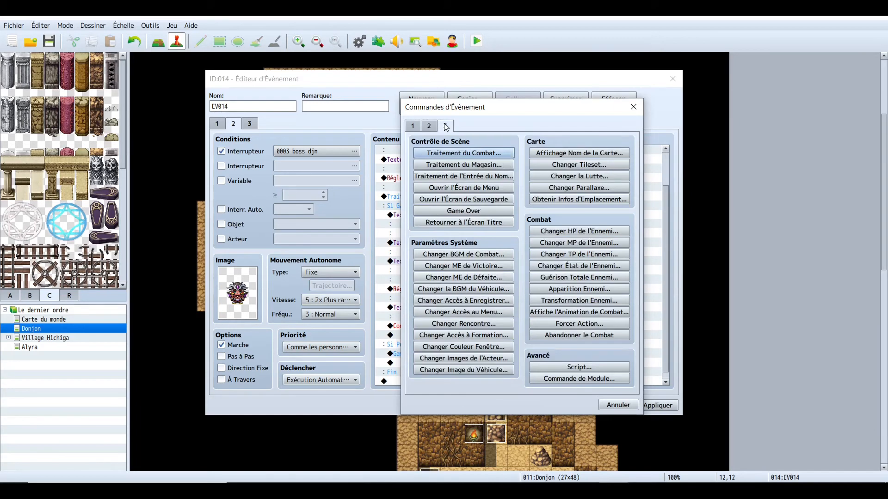
pyautogui.click(462, 155)
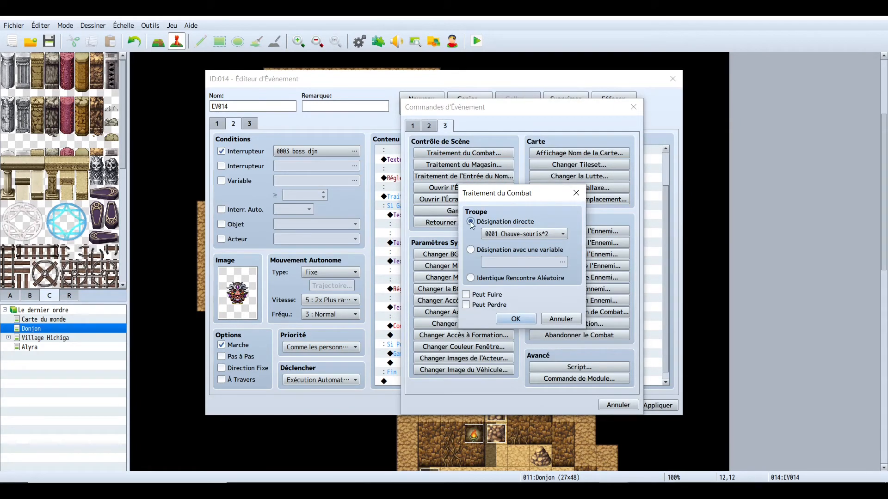
pyautogui.click(557, 234)
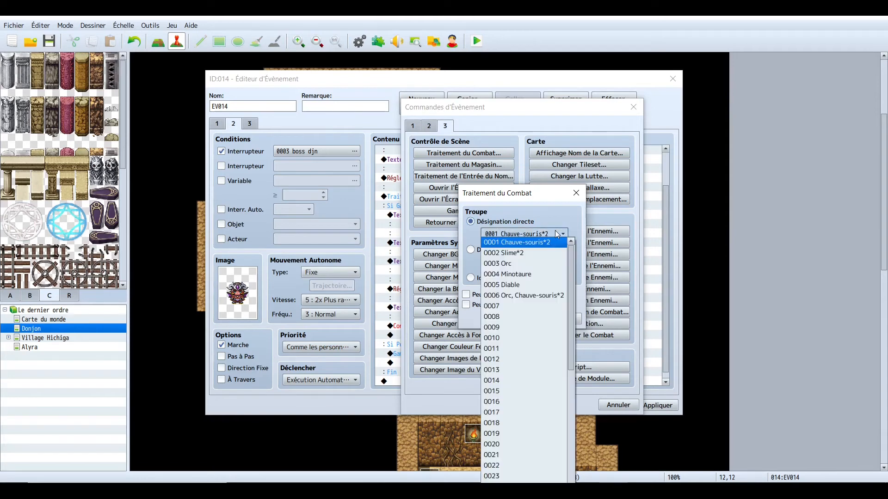
pyautogui.click(514, 285)
pyautogui.click(510, 318)
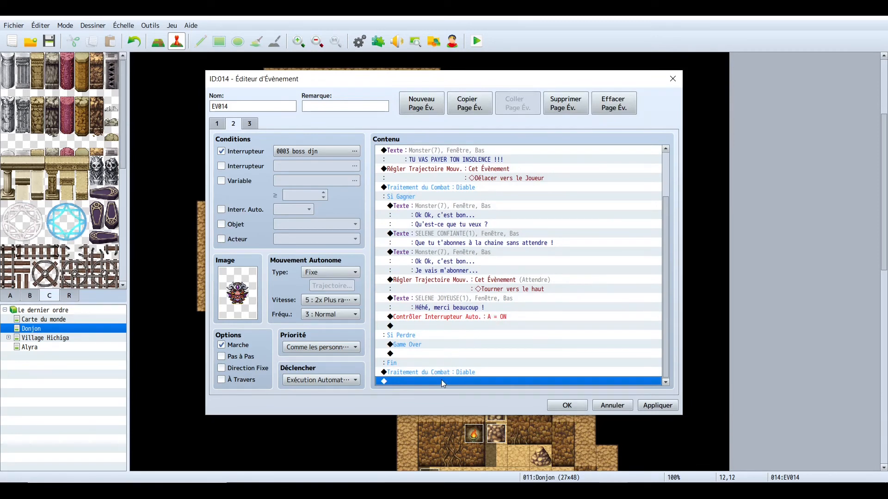
pyautogui.rightClick(423, 373)
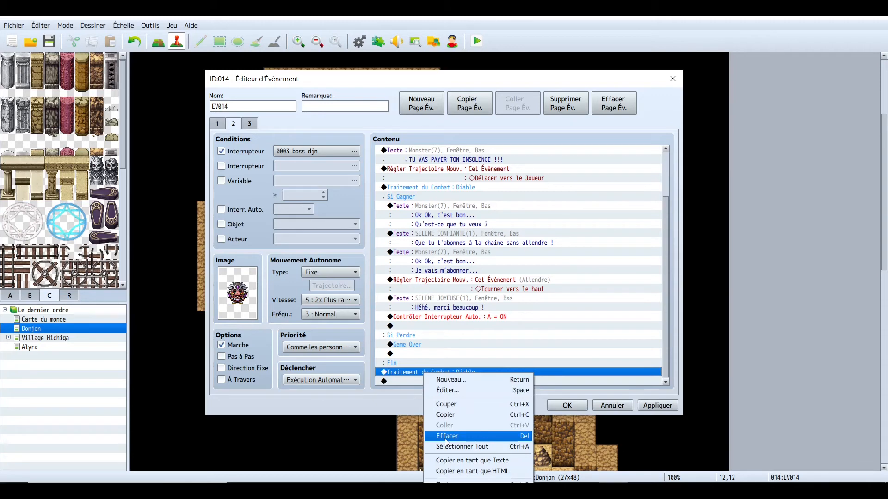
pyautogui.click(447, 436)
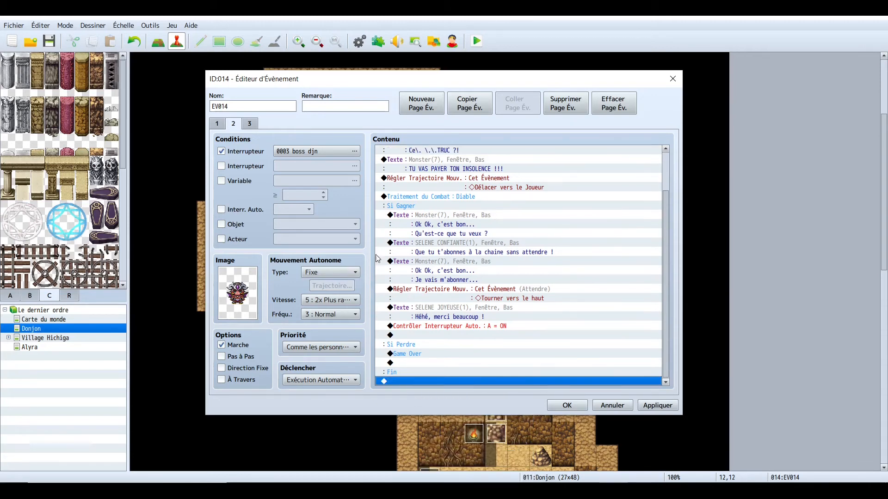
# - Review the existing Diable battle processing command's settings and its win and lose branches
pyautogui.scroll(1, 417, 243)
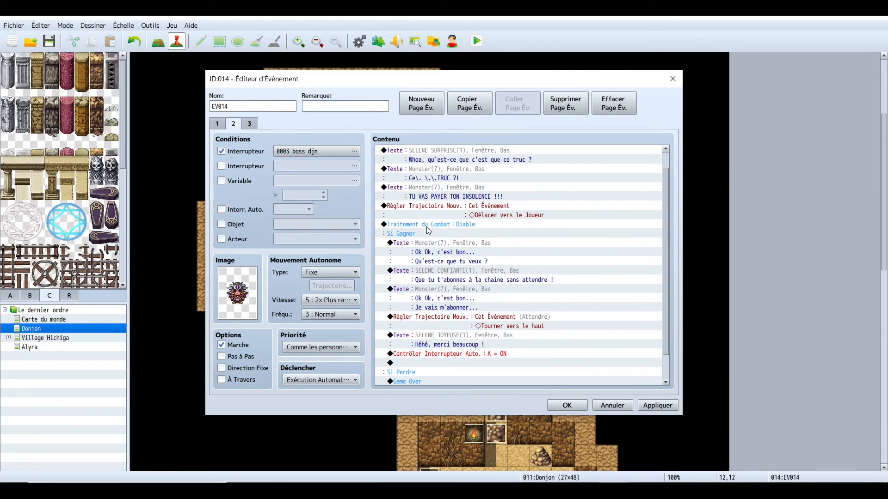
pyautogui.rightClick(429, 225)
pyautogui.click(446, 242)
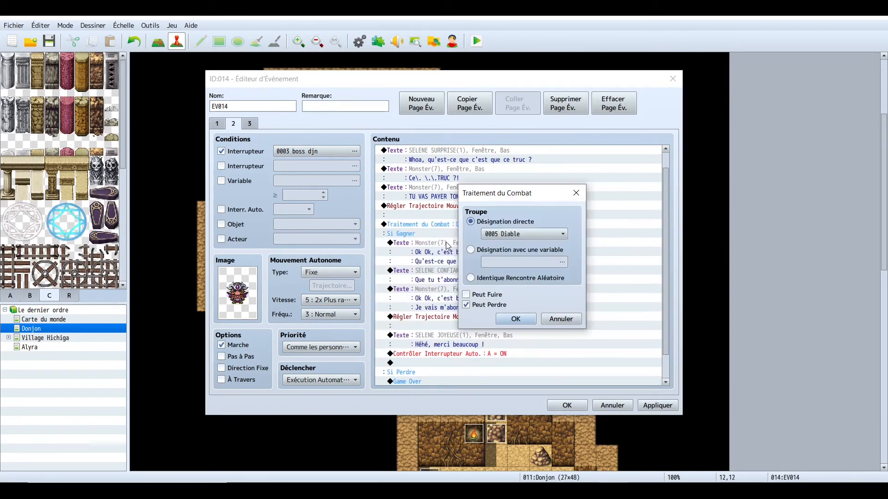
pyautogui.click(466, 305)
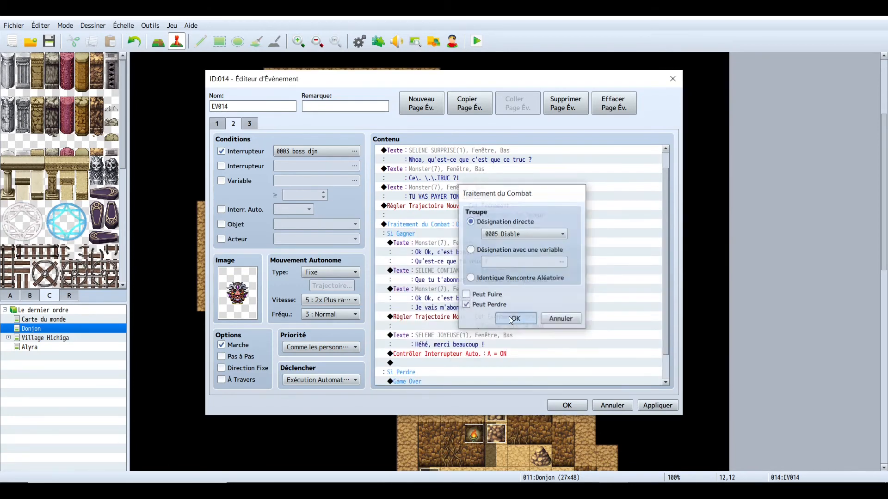
pyautogui.click(512, 318)
pyautogui.scroll(-2, 462, 287)
pyautogui.click(453, 279)
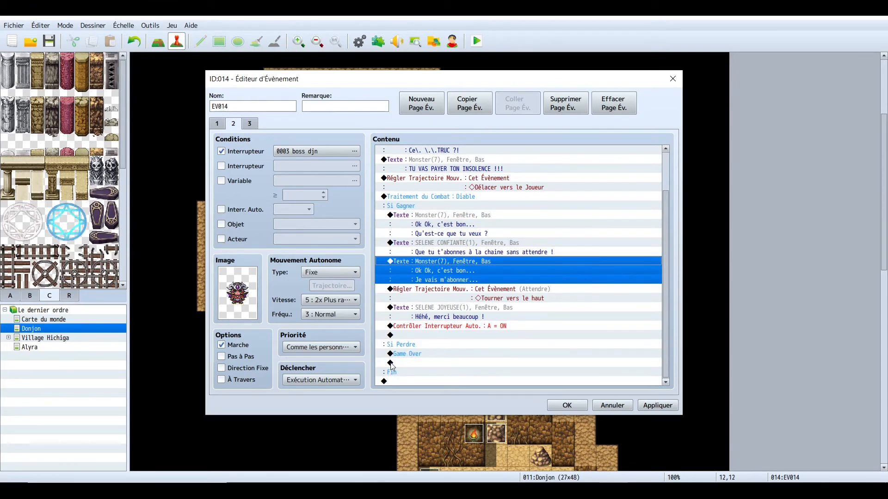
pyautogui.click(413, 363)
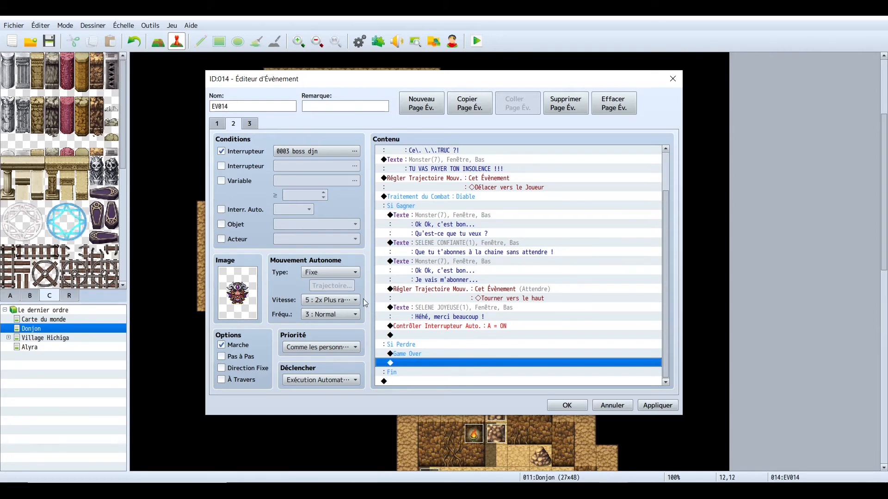
pyautogui.click(445, 336)
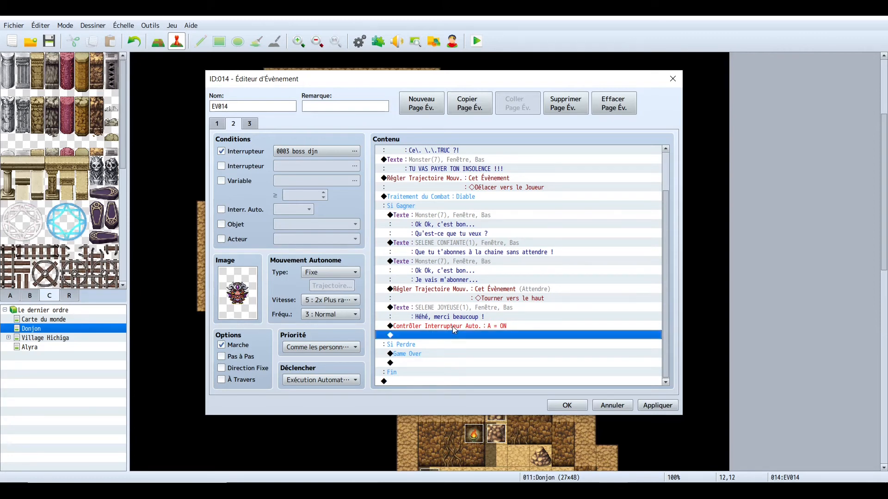
pyautogui.click(453, 326)
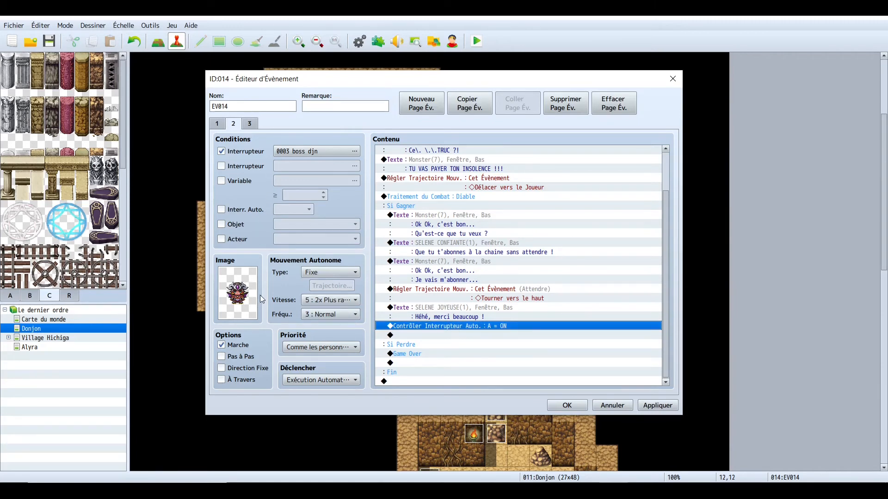
# - On page 3, add a Show Animation command playing 0035 Brouillard on this event after the text
pyautogui.click(251, 124)
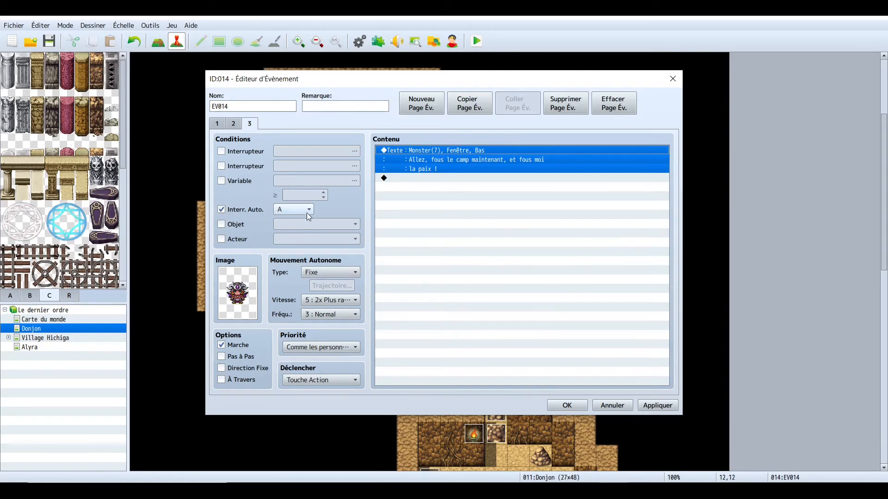
pyautogui.click(233, 124)
pyautogui.click(251, 124)
pyautogui.click(437, 178)
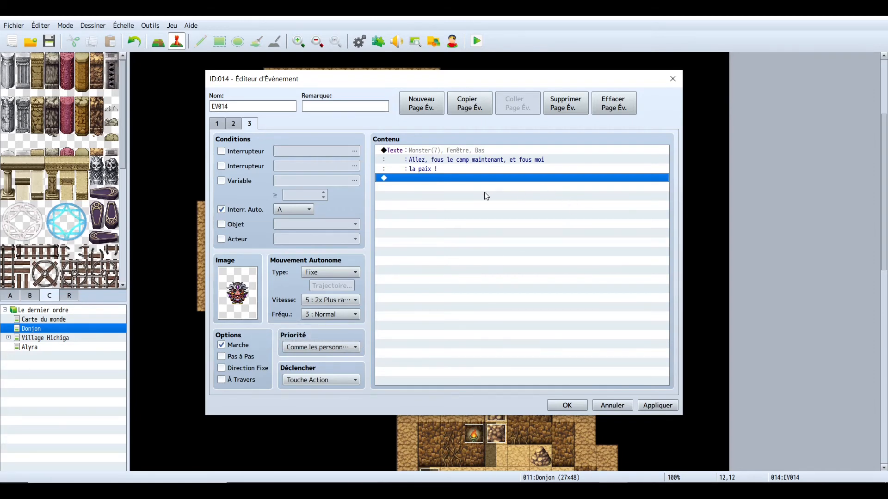
pyautogui.doubleClick(418, 183)
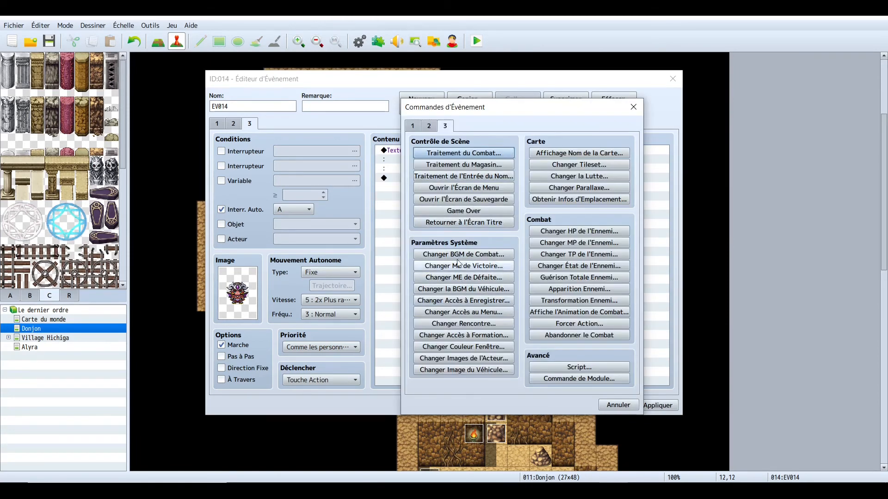
pyautogui.click(416, 129)
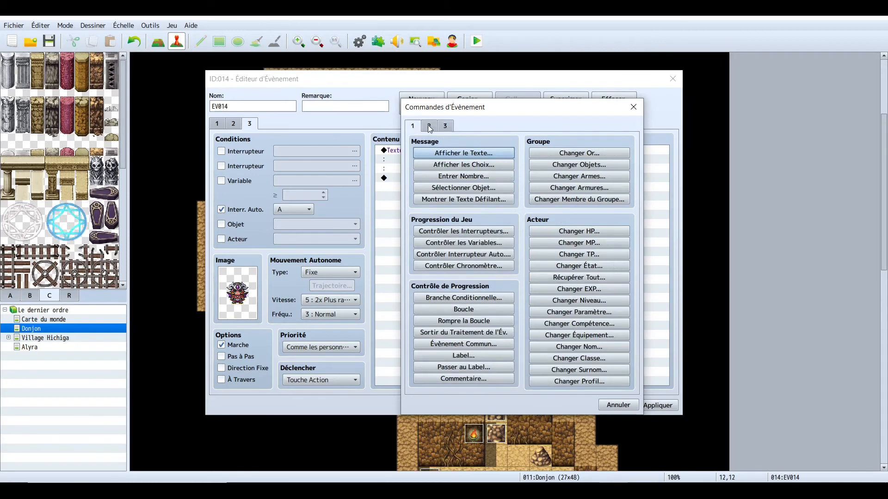
pyautogui.click(429, 127)
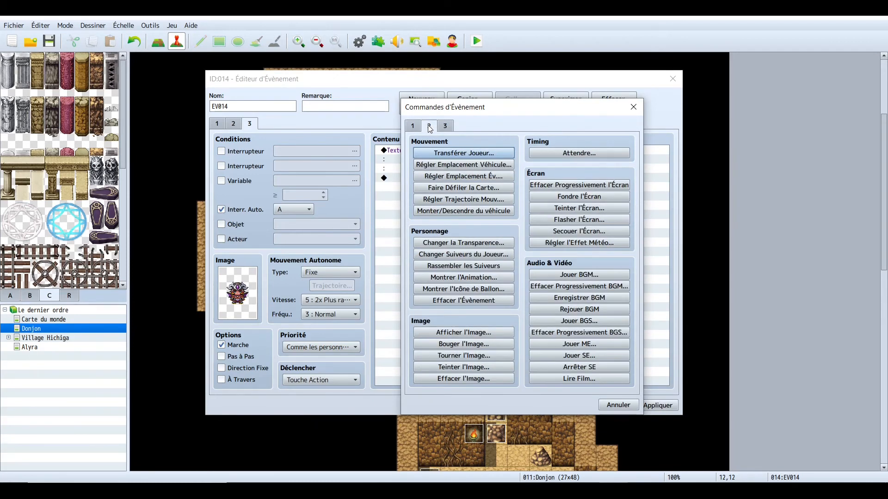
pyautogui.click(463, 277)
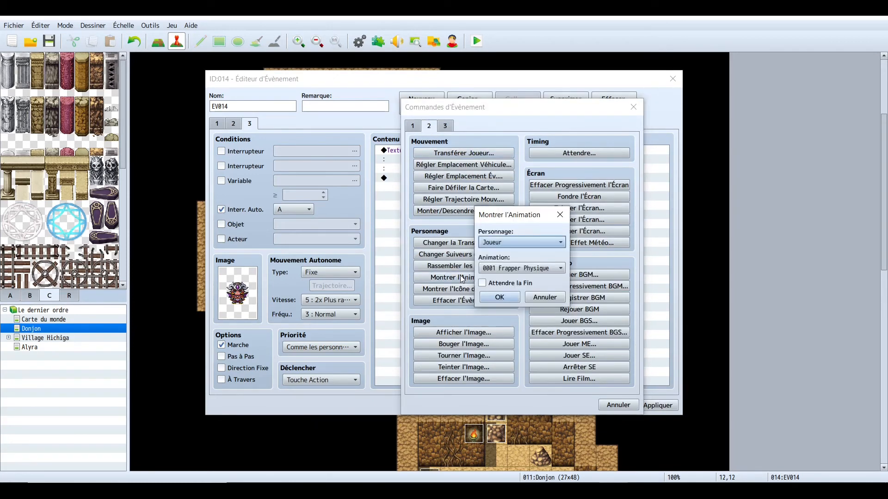
pyautogui.click(563, 245)
pyautogui.click(528, 253)
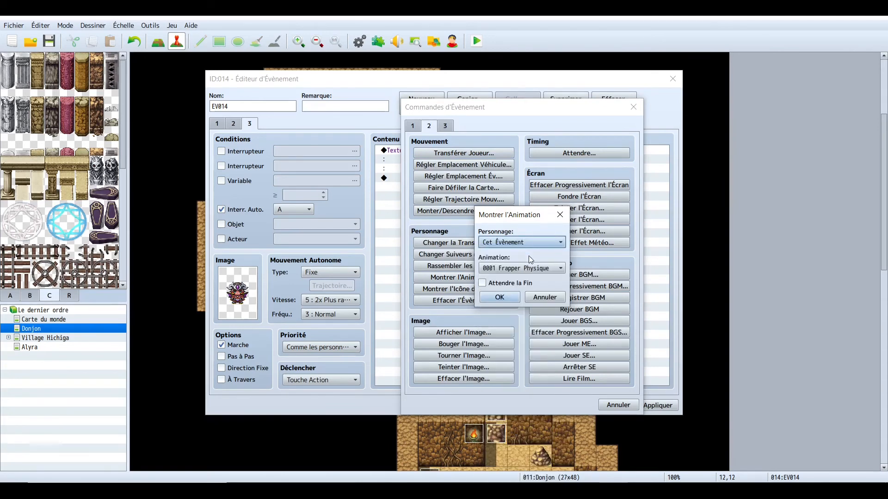
pyautogui.click(557, 268)
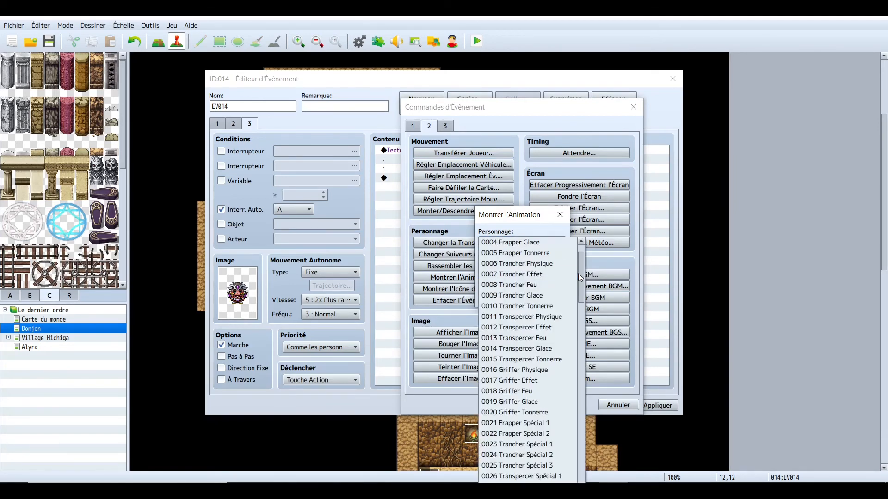
pyautogui.scroll(-1, 581, 279)
pyautogui.moveTo(582, 279); pyautogui.dragTo(577, 314)
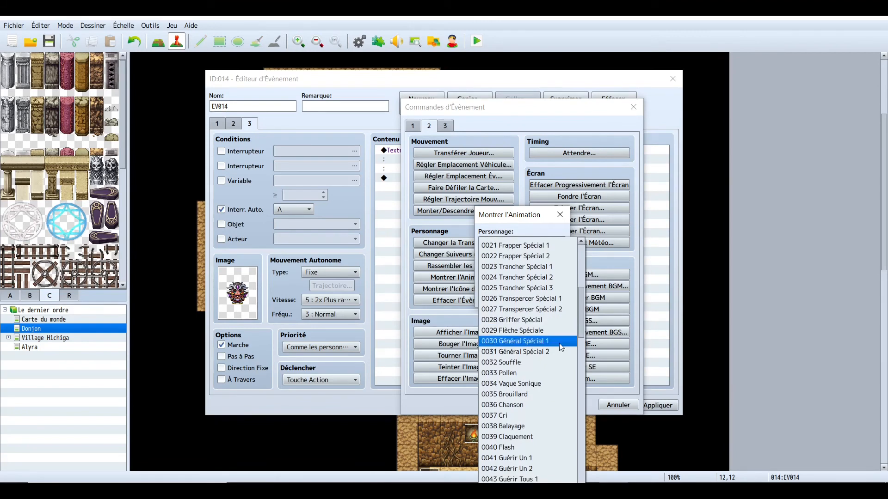
pyautogui.click(520, 395)
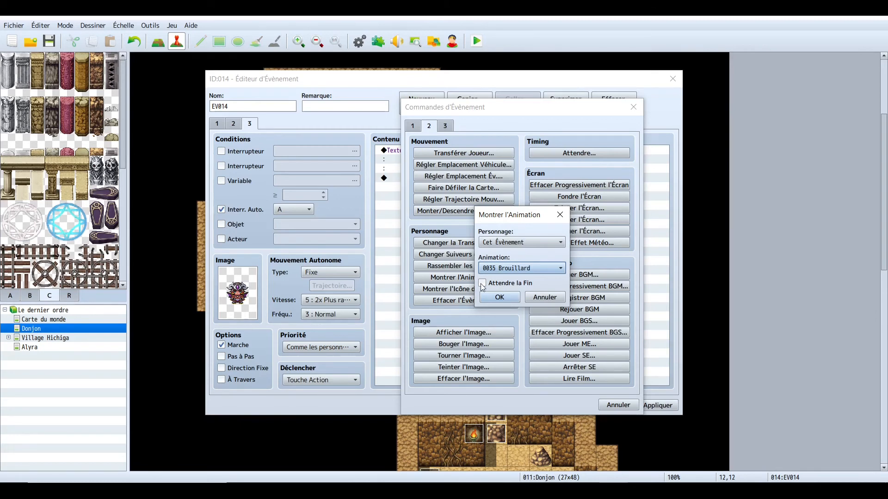
pyautogui.click(493, 297)
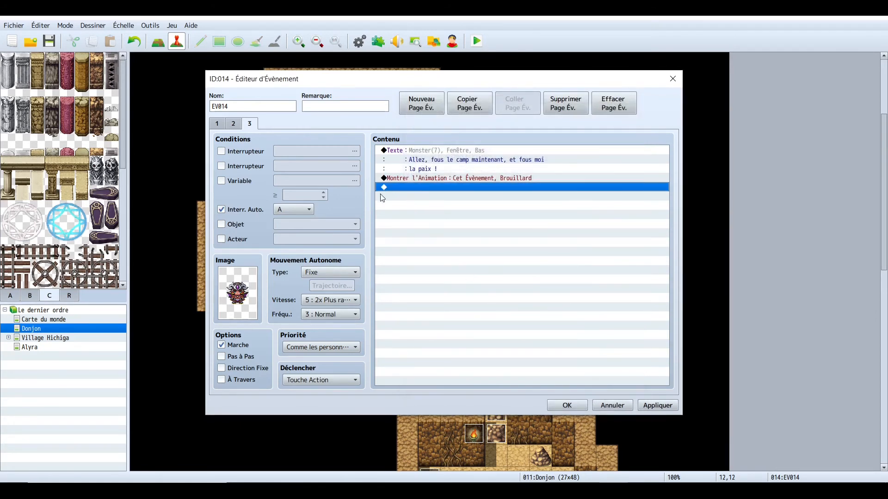
# - On page 3, add a Control Self Switch command turning self switch D ON after the animation
pyautogui.doubleClick(430, 192)
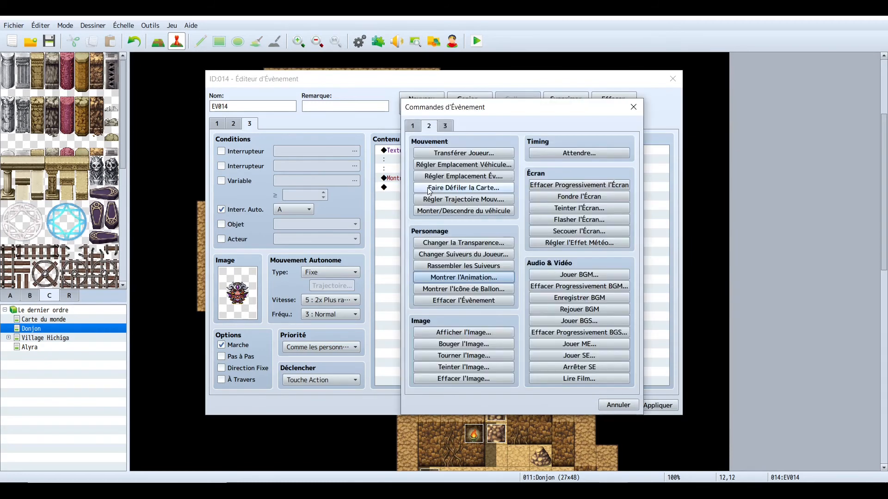
pyautogui.click(414, 129)
pyautogui.click(464, 255)
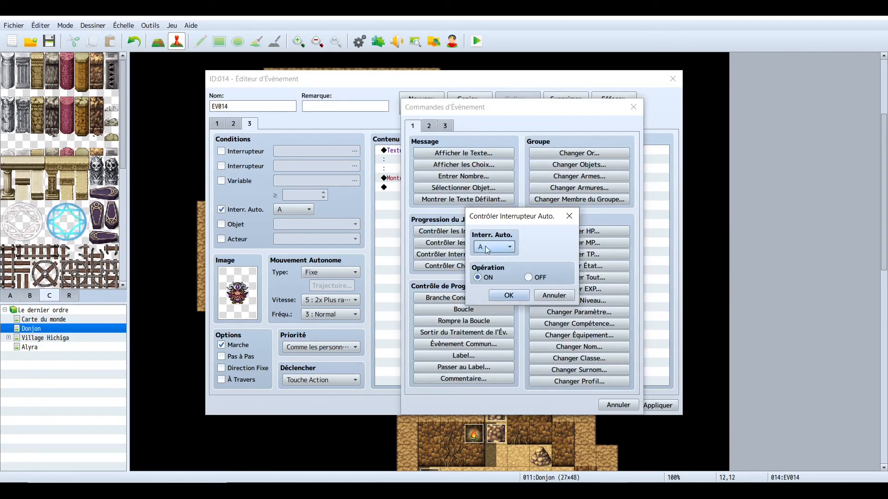
pyautogui.click(489, 246)
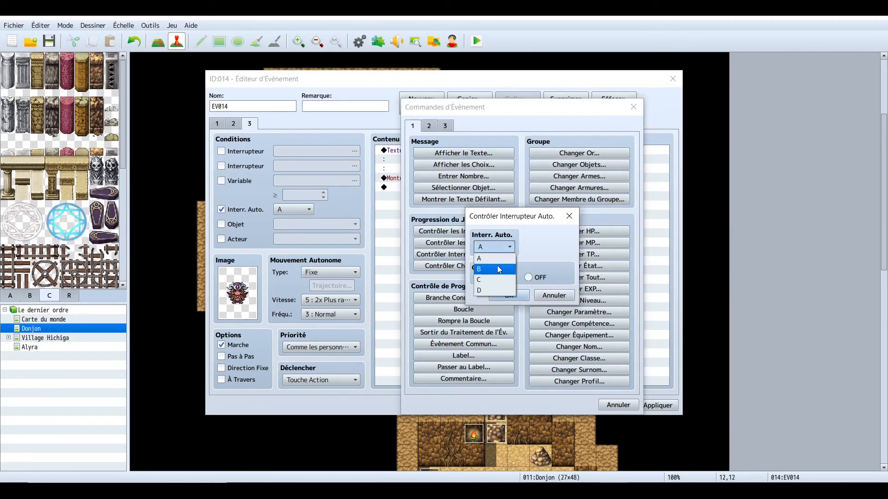
pyautogui.click(501, 290)
pyautogui.click(508, 295)
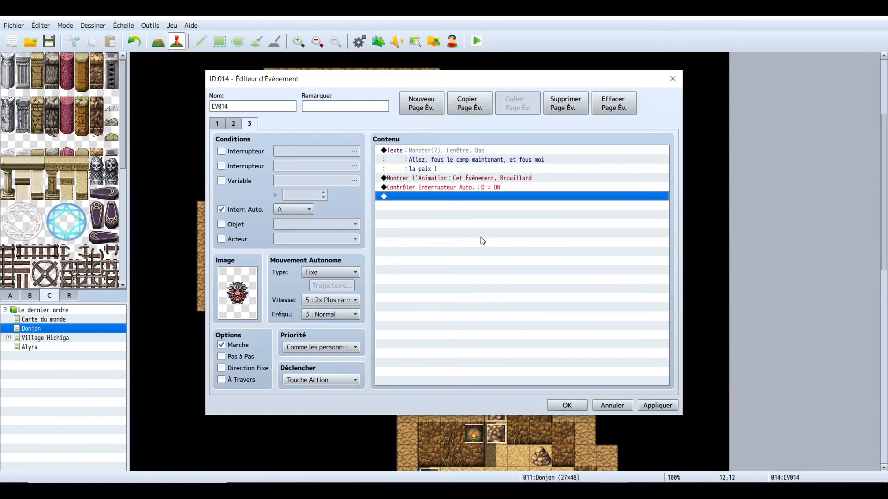
# - Create a new fourth event page conditioned on self switch D, then apply and close the event editor
pyautogui.click(421, 103)
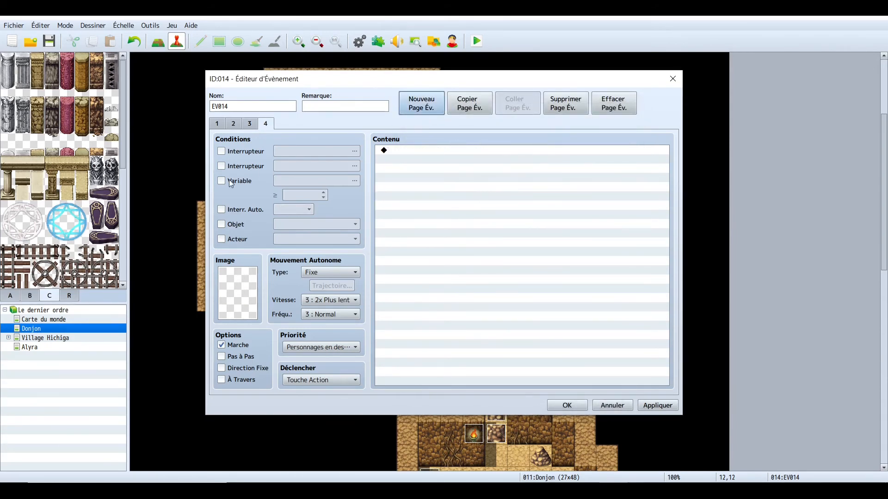
pyautogui.click(222, 210)
pyautogui.click(309, 213)
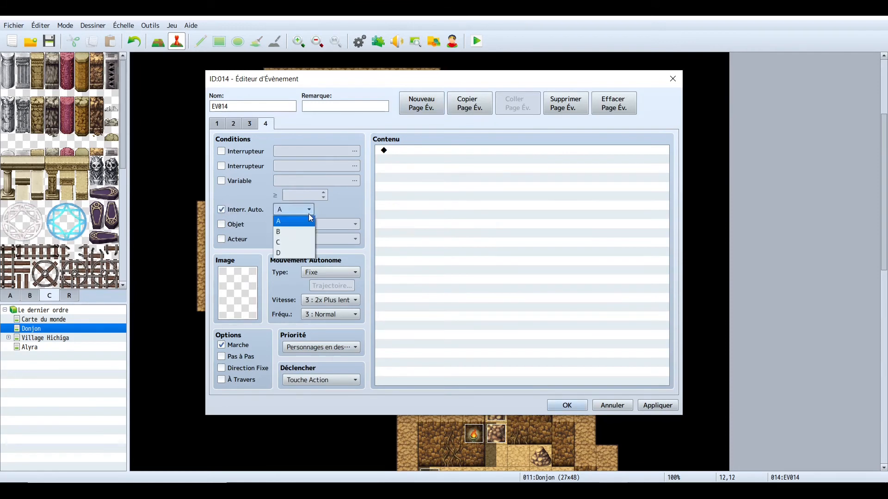
pyautogui.click(298, 251)
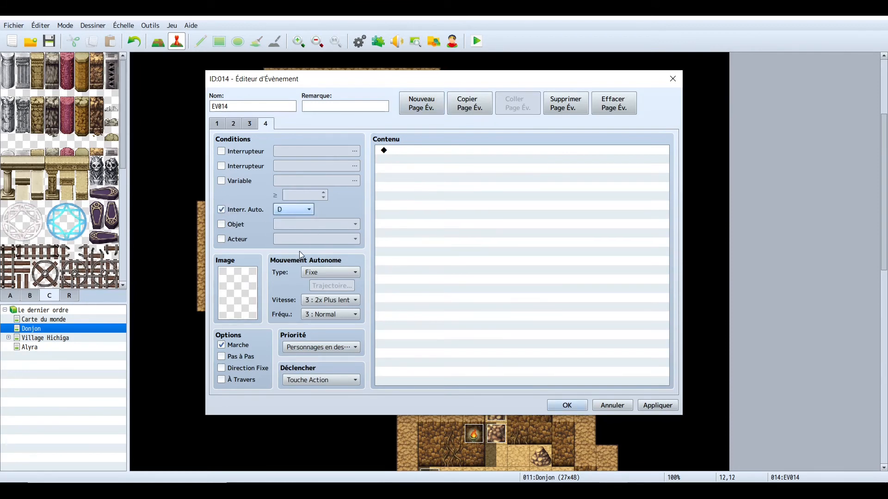
pyautogui.click(254, 128)
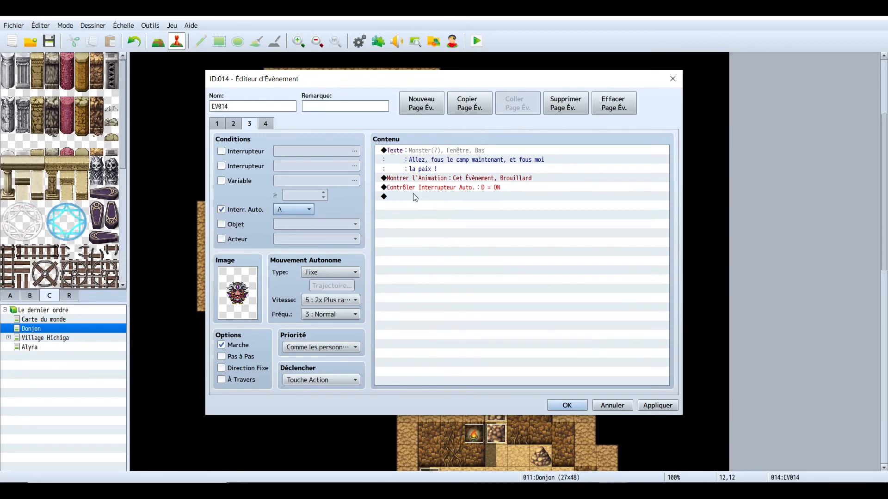
pyautogui.click(266, 124)
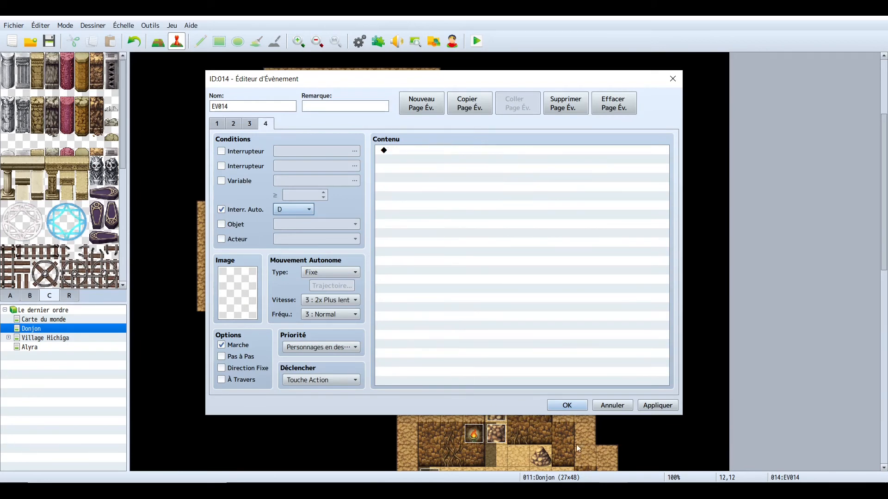
pyautogui.click(646, 409)
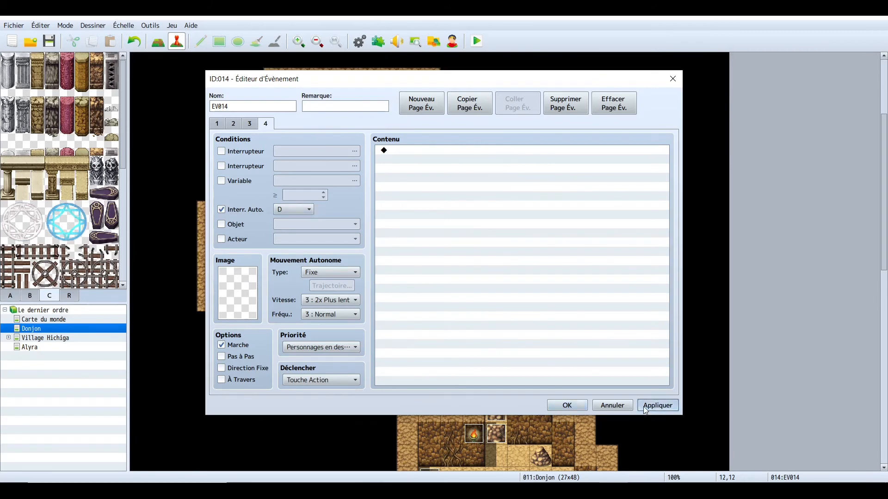
pyautogui.click(560, 403)
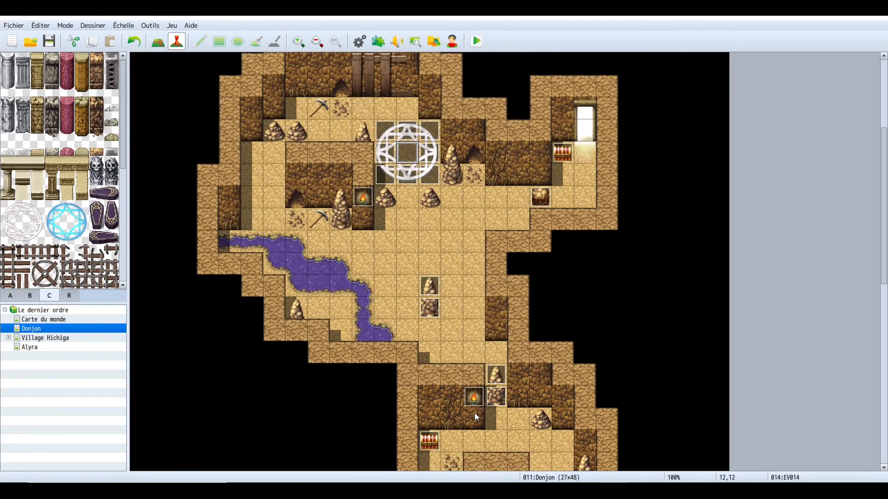
# - Delete the two boulder events blocking the path below the magic circle, next to the swamp
pyautogui.scroll(-2, 475, 412)
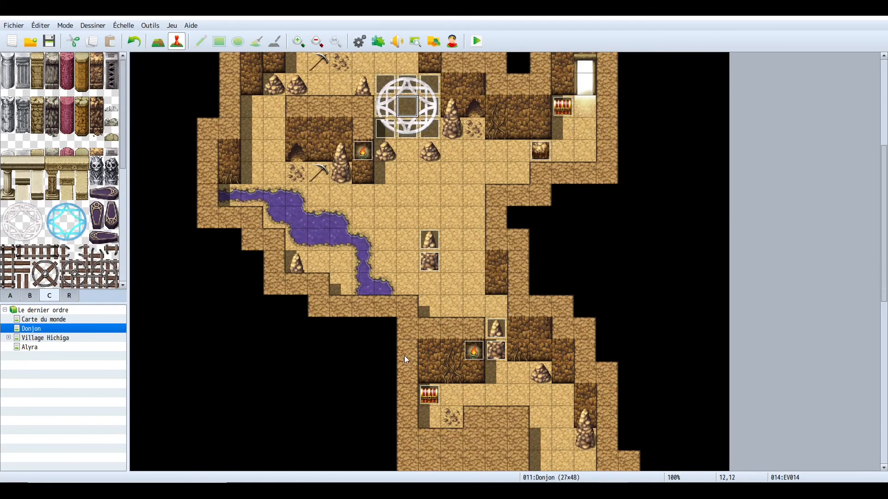
pyautogui.scroll(-10, 405, 366)
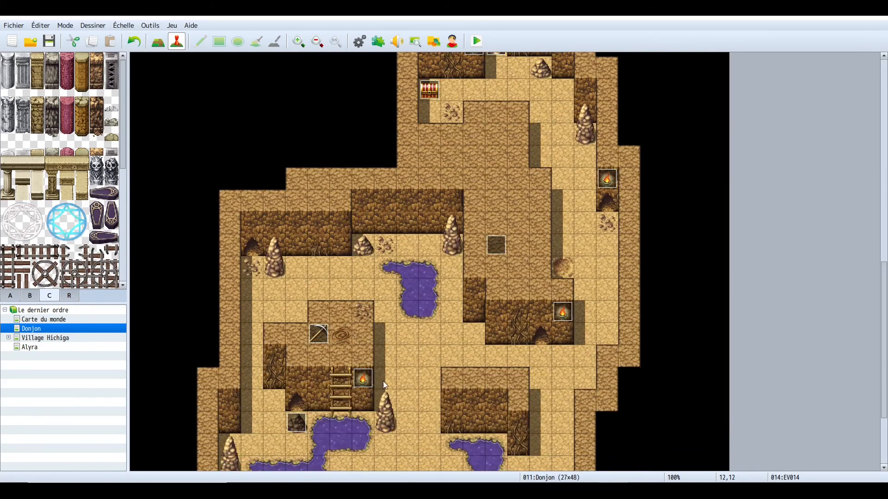
pyautogui.click(303, 420)
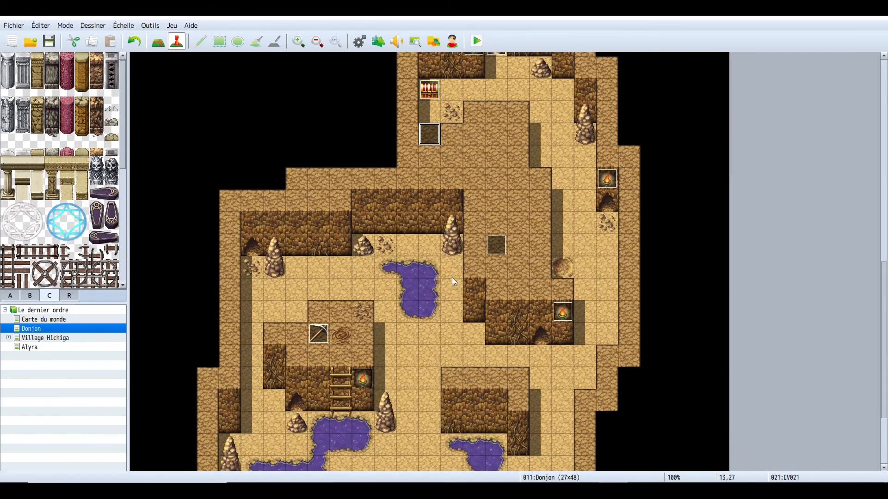
pyautogui.scroll(10, 509, 329)
pyautogui.scroll(2, 526, 321)
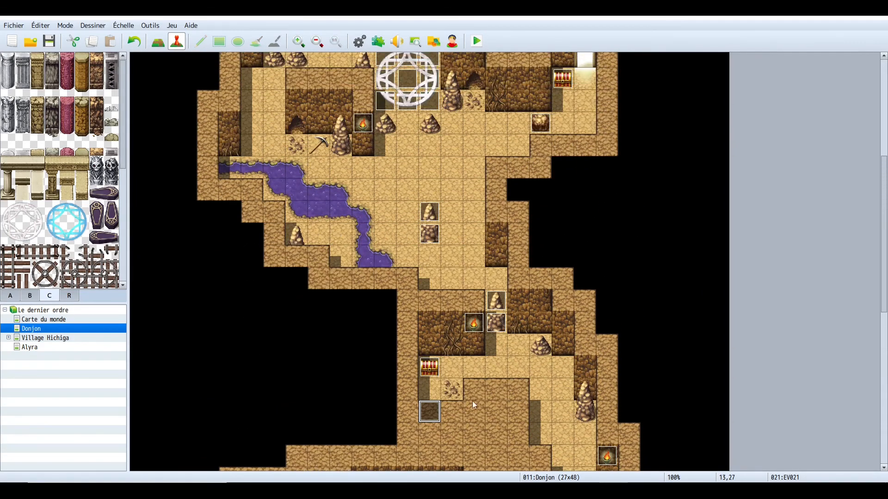
pyautogui.rightClick(434, 212)
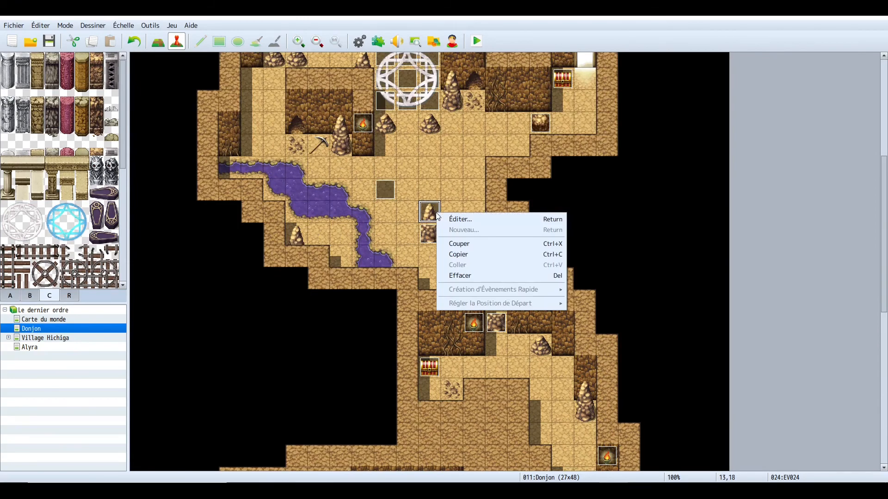
pyautogui.click(457, 254)
pyautogui.rightClick(426, 233)
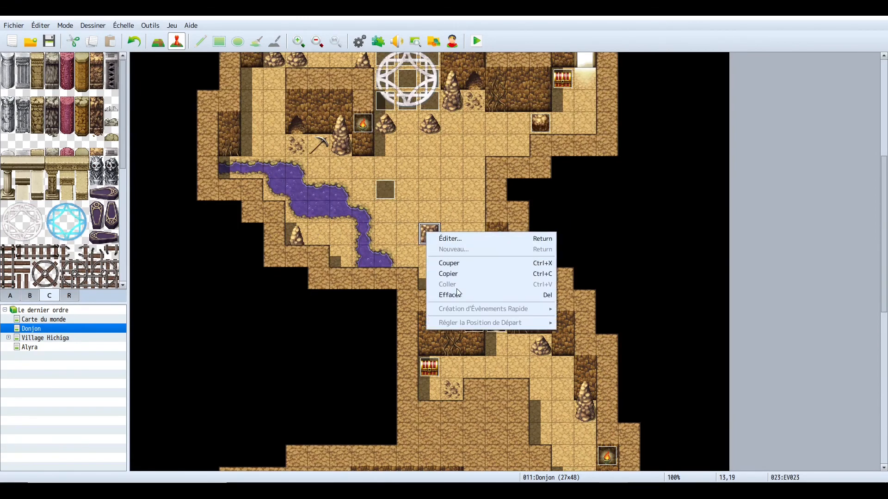
pyautogui.click(456, 295)
# - Set the player's starting position on the freed tile below the magic circle
pyautogui.rightClick(431, 214)
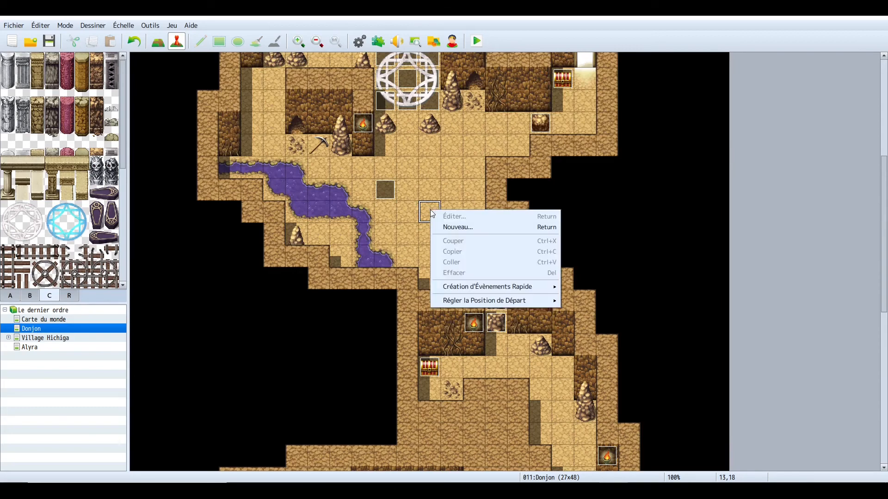
pyautogui.moveTo(535, 302)
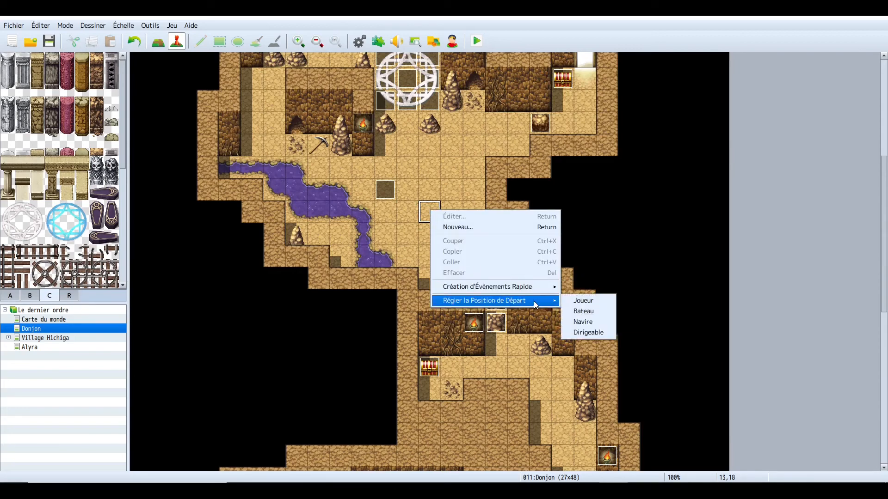
pyautogui.click(589, 301)
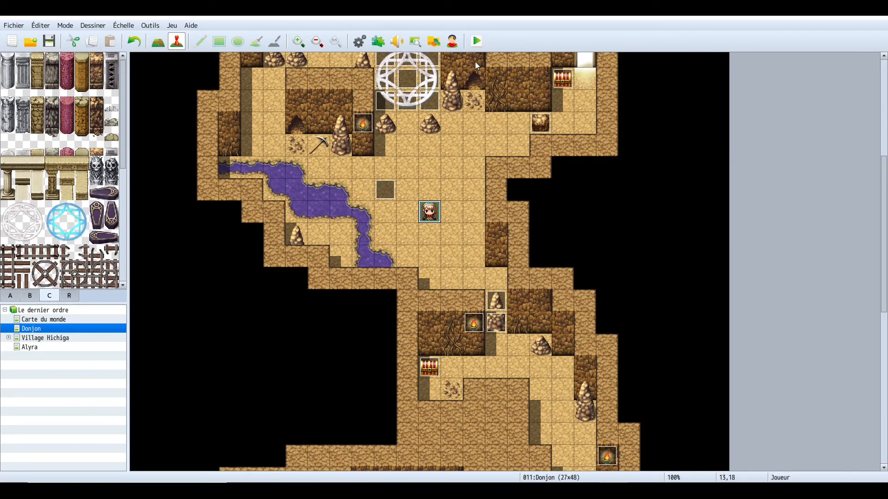
# - Launch a playtest, maximize the game window and start a new game
pyautogui.click(473, 49)
pyautogui.click(406, 272)
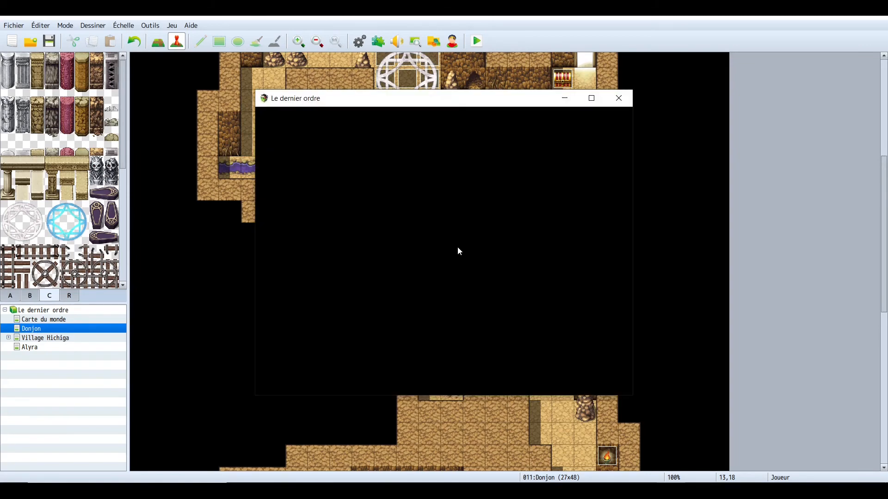
pyautogui.click(592, 99)
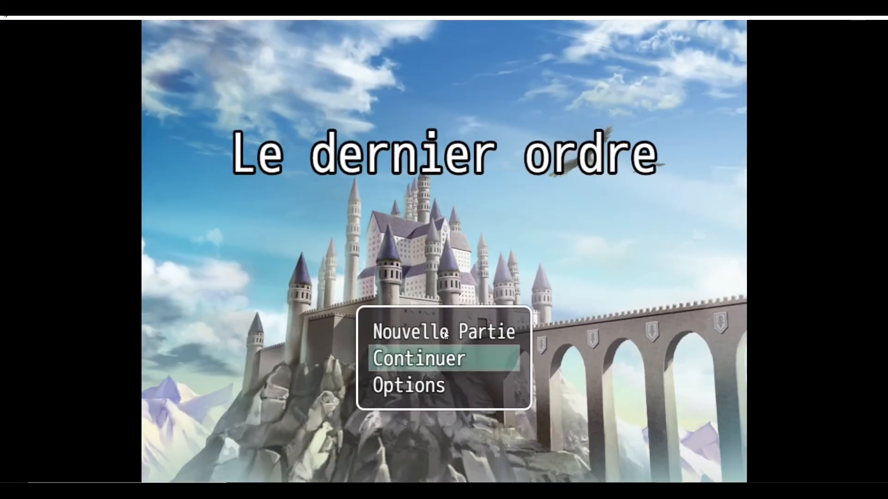
pyautogui.click(444, 331)
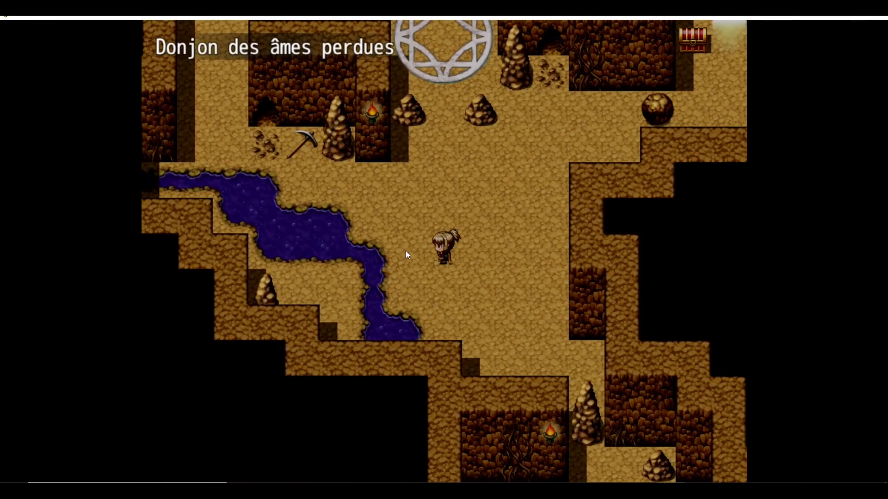
# - Walk the hero up to the boss on the magic circle and talk to him until the battle starts
pyautogui.click(434, 217)
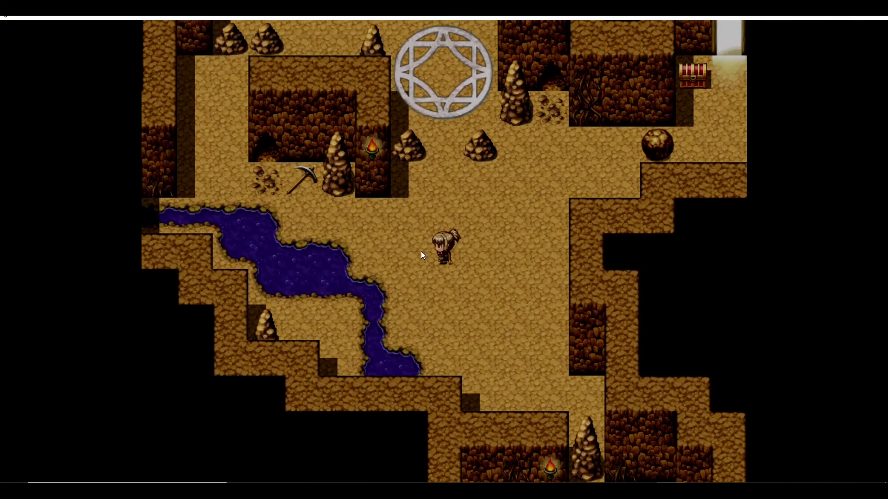
pyautogui.click(420, 250)
pyautogui.click(445, 207)
pyautogui.click(442, 118)
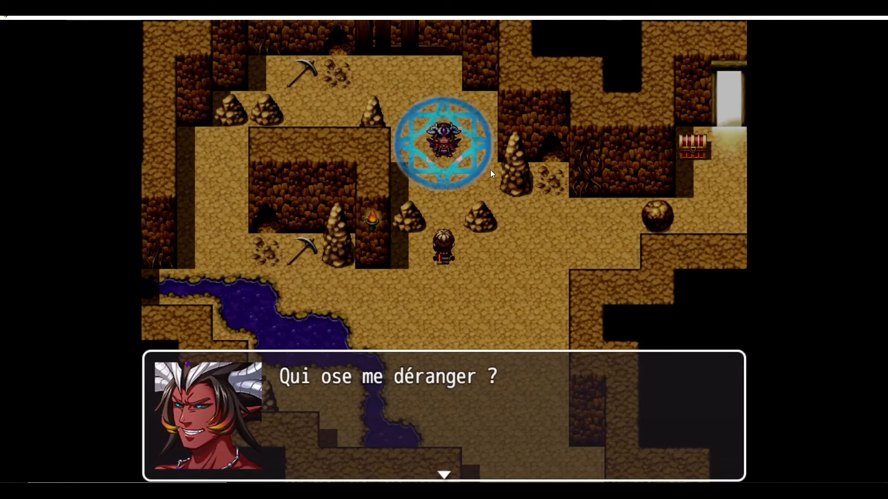
pyautogui.click(422, 175)
pyautogui.click(459, 249)
pyautogui.click(459, 249)
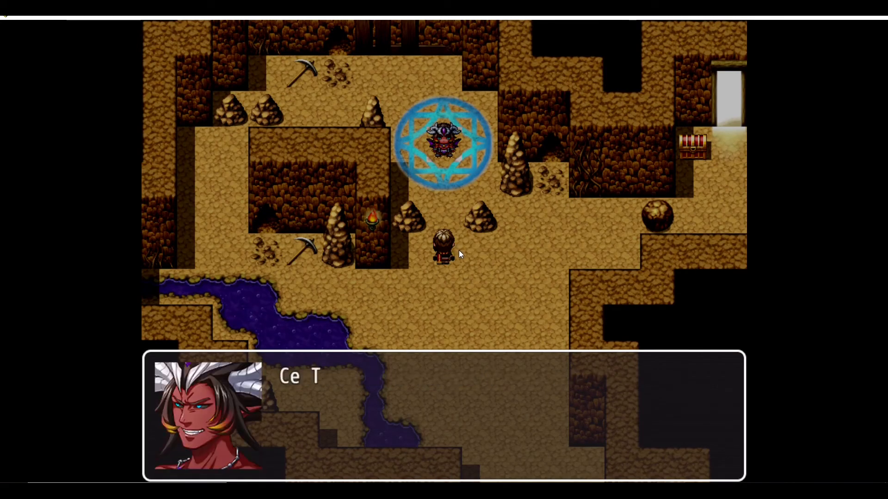
pyautogui.click(478, 313)
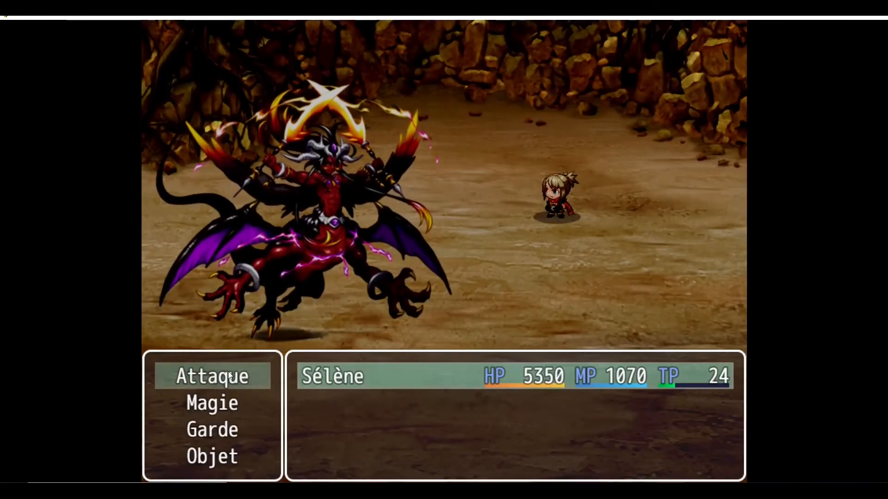
# - Fight the boss battle by attacking until victory and dismiss the results
pyautogui.click(228, 370)
pyautogui.click(307, 246)
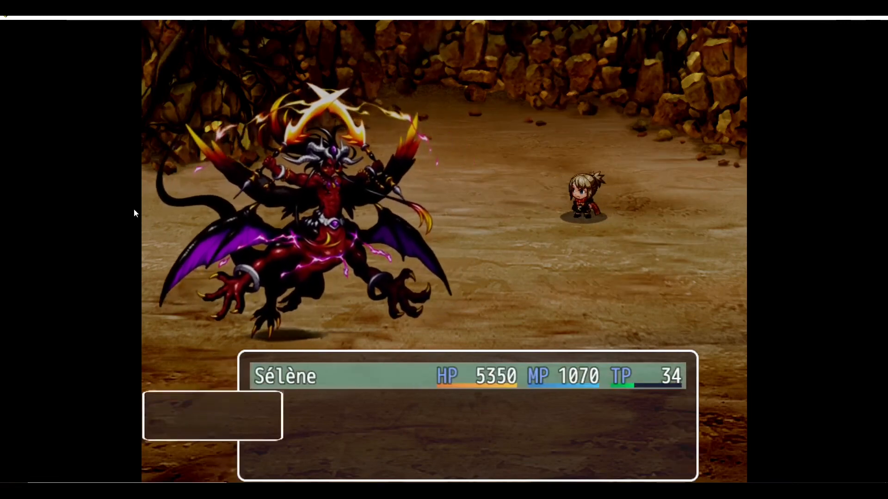
pyautogui.press('Return')
pyautogui.press('Return')
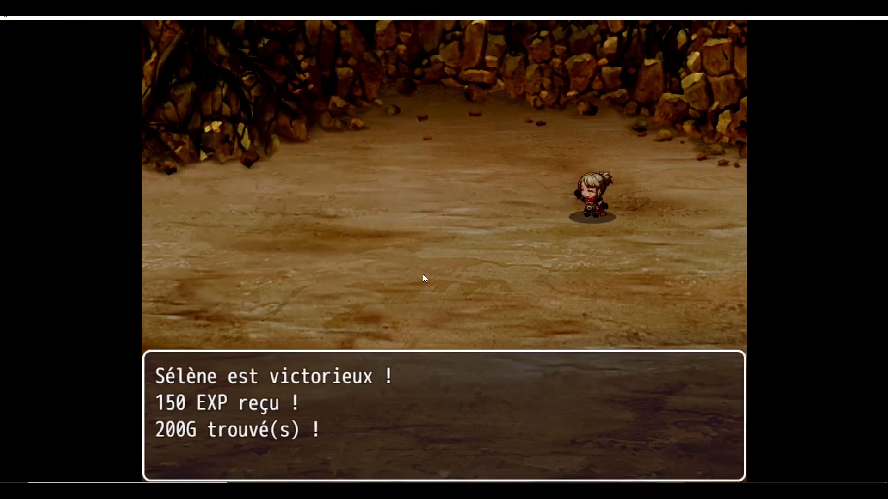
pyautogui.press('Return')
pyautogui.press('Return')
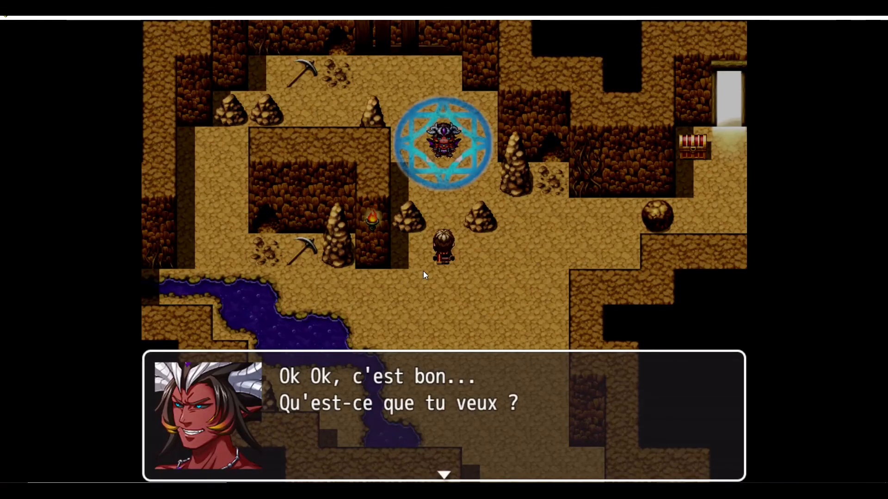
# - Continue the boss dialogue, talk to him again and check he vanishes, then walk away
pyautogui.press('Return')
pyautogui.press('Return')
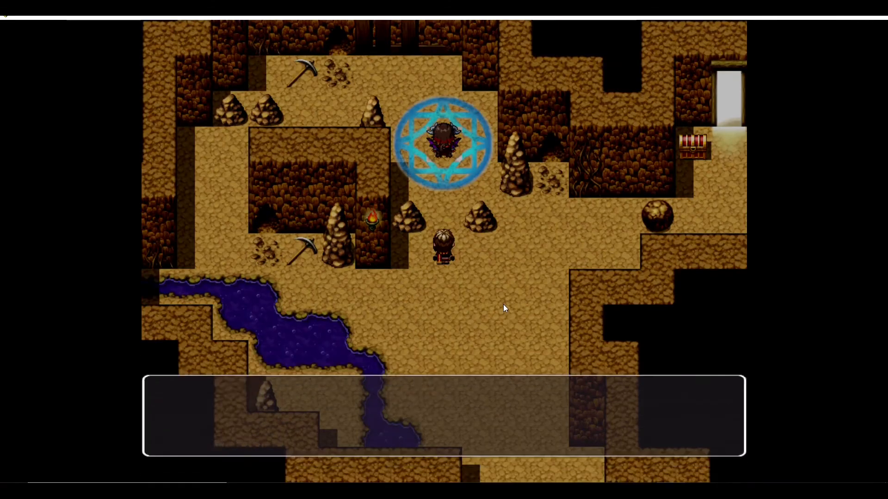
pyautogui.press('Return')
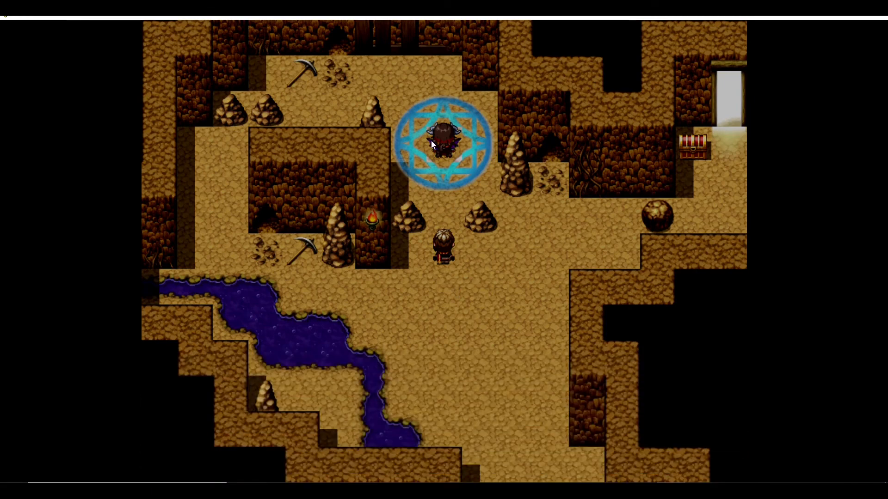
pyautogui.click(446, 149)
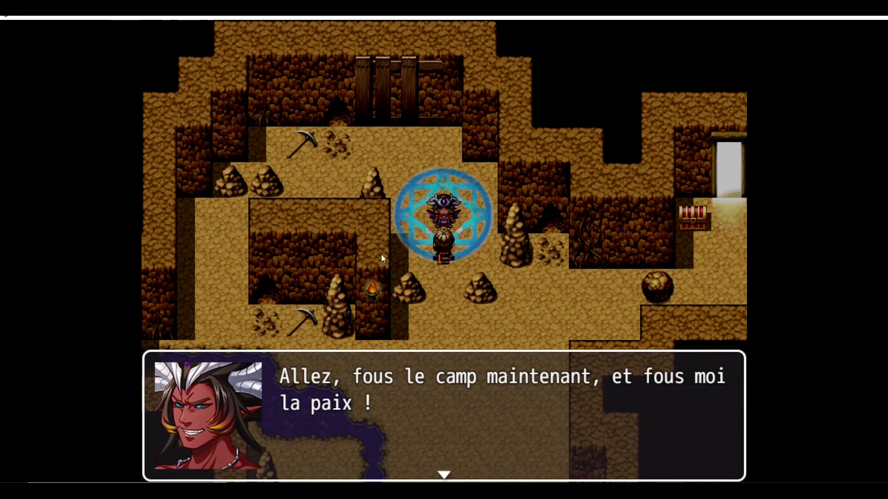
pyautogui.click(513, 320)
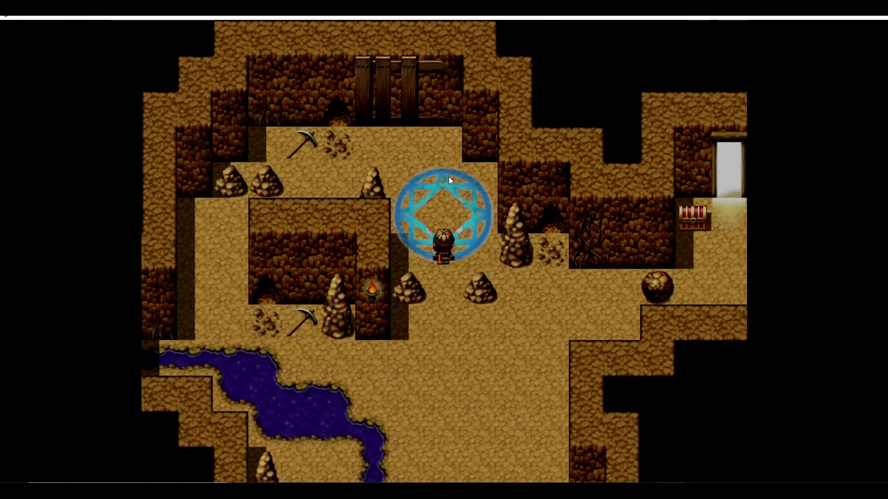
pyautogui.click(442, 143)
pyautogui.click(445, 387)
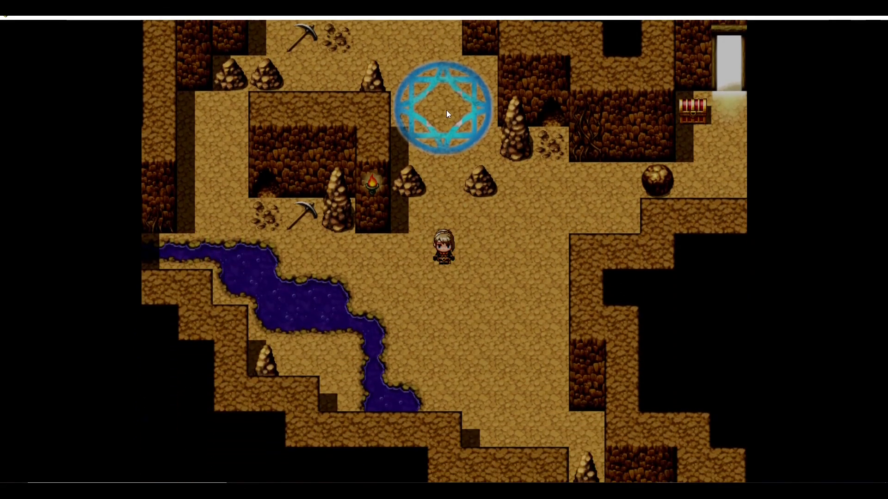
# - Walk the hero onto the magic circle and back again, then close the playtest window
pyautogui.click(444, 108)
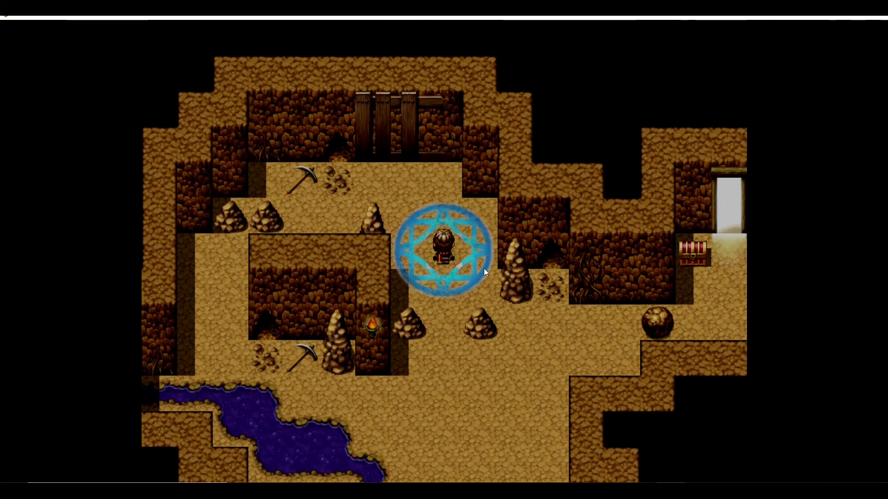
pyautogui.click(451, 353)
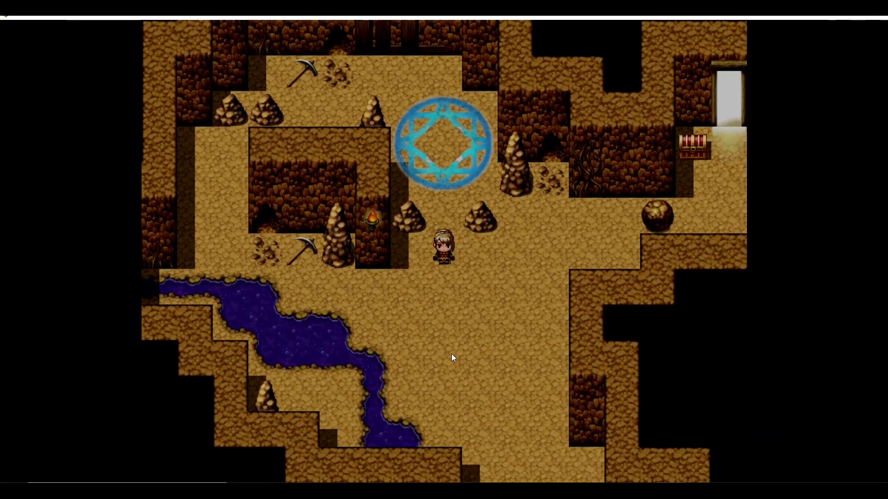
pyautogui.click(455, 160)
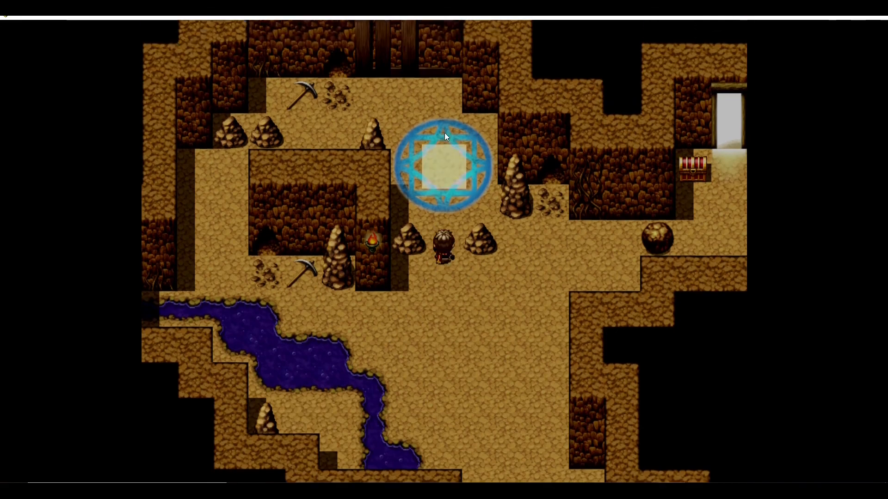
pyautogui.click(439, 350)
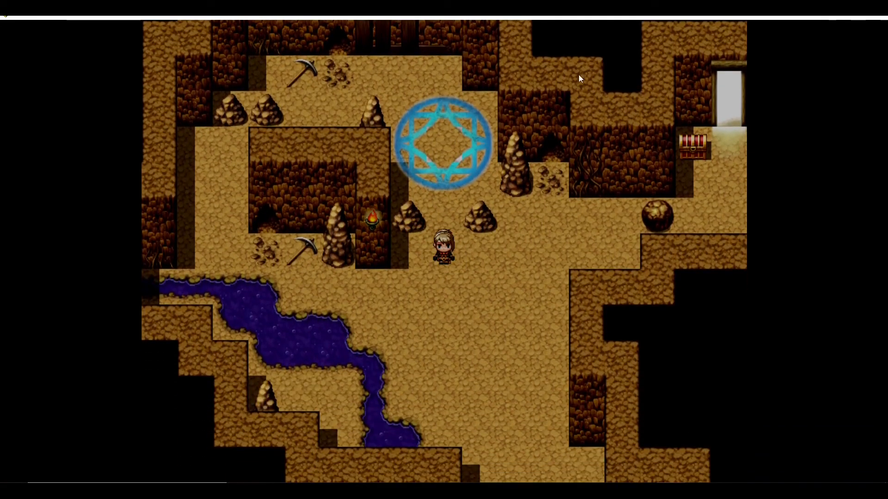
pyautogui.click(883, 18)
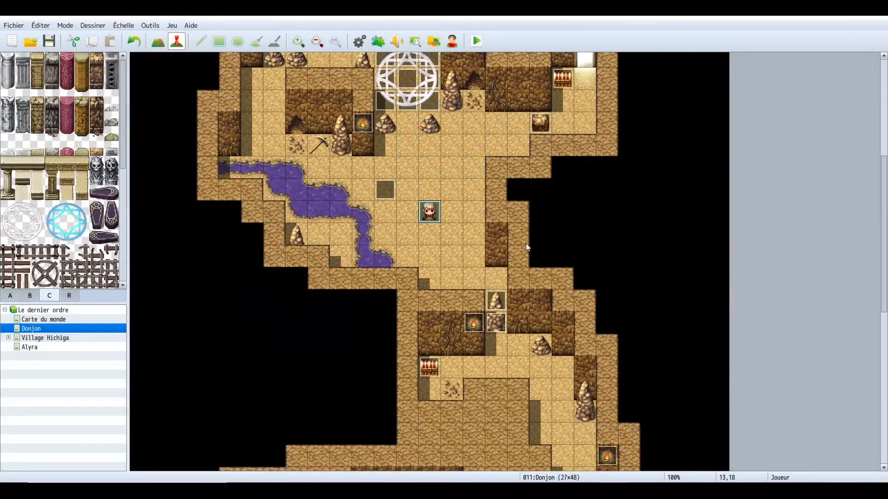
# - Move the player's starting position on the cave map to tile 12,16, just below the magic circle
pyautogui.scroll(-5, 342, 334)
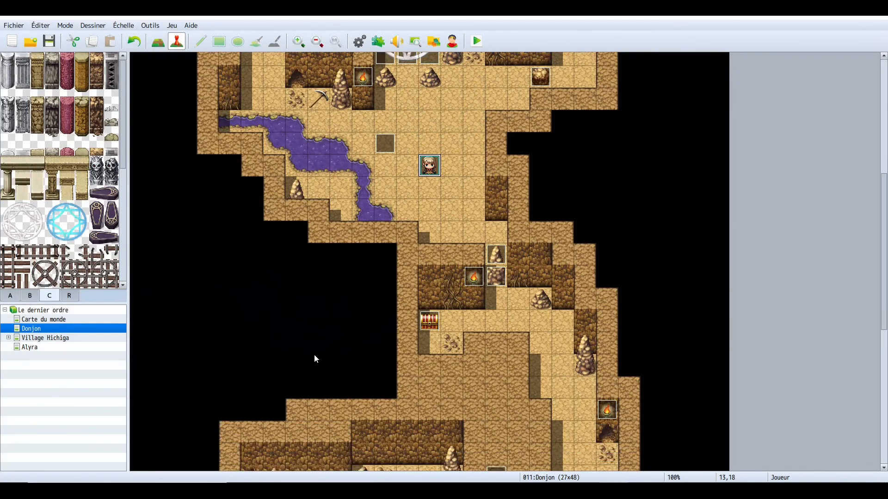
pyautogui.scroll(-5, 330, 379)
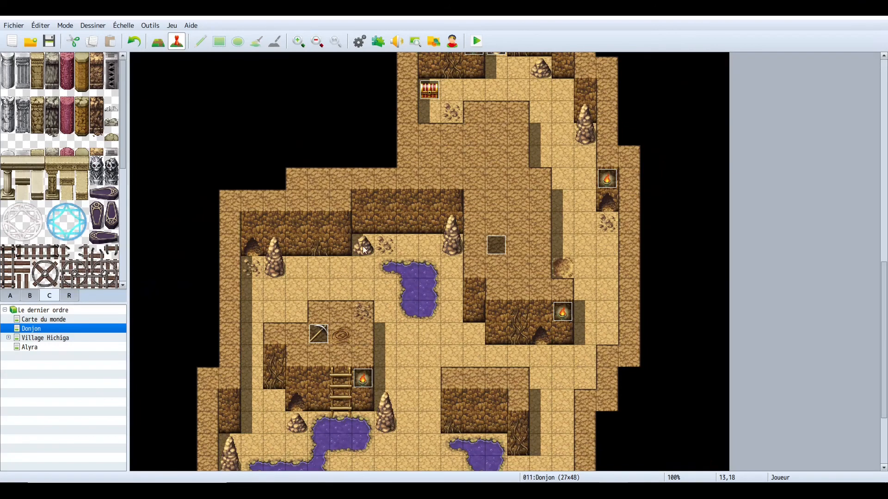
pyautogui.scroll(-4, 244, 266)
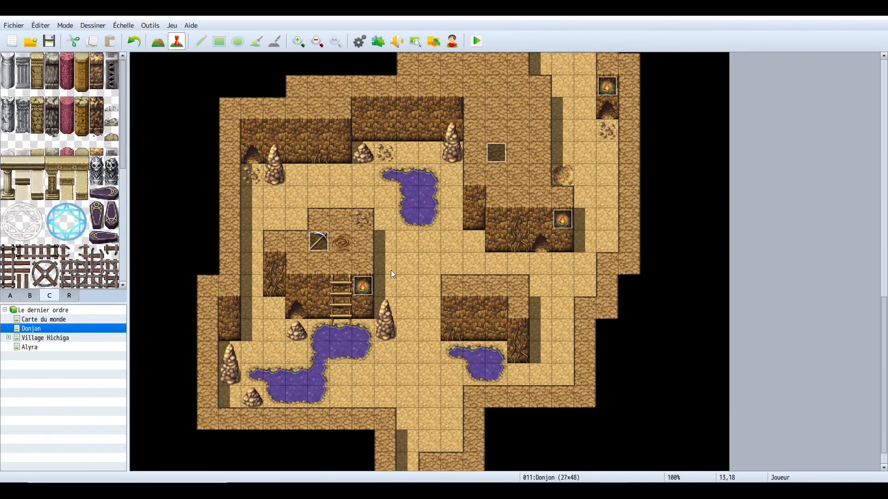
pyautogui.scroll(4, 419, 308)
pyautogui.scroll(9, 423, 308)
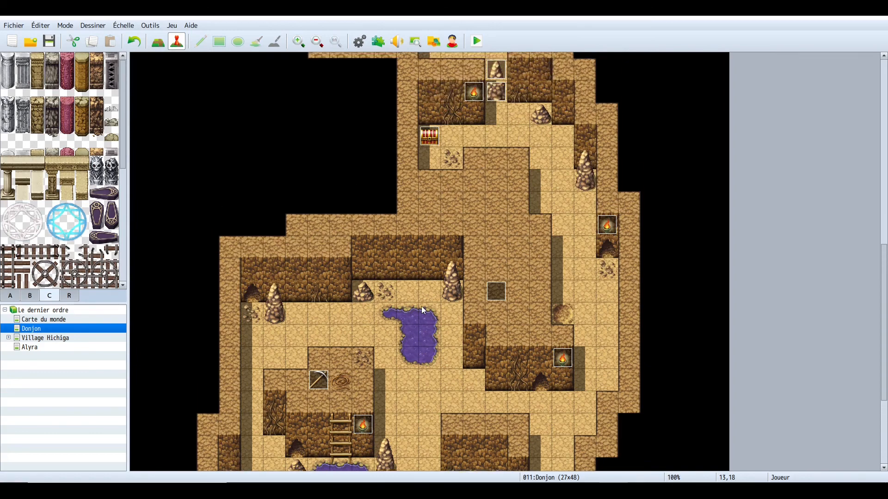
pyautogui.scroll(6, 424, 309)
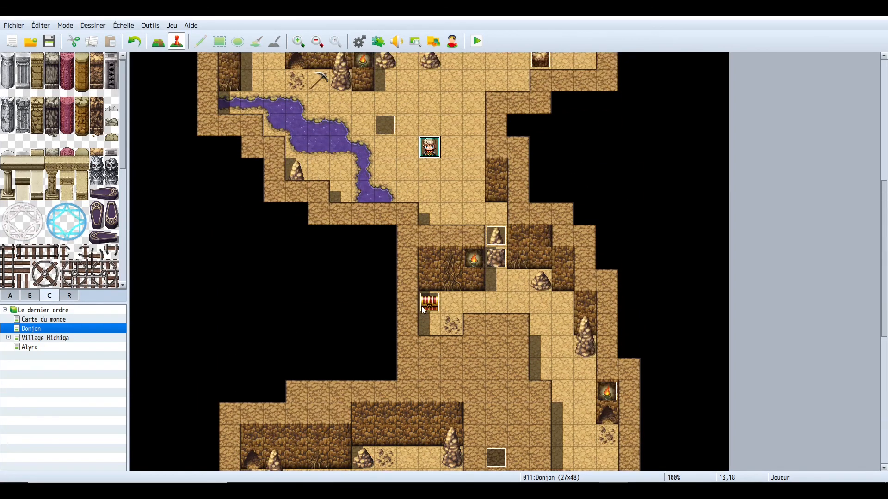
pyautogui.scroll(1, 424, 310)
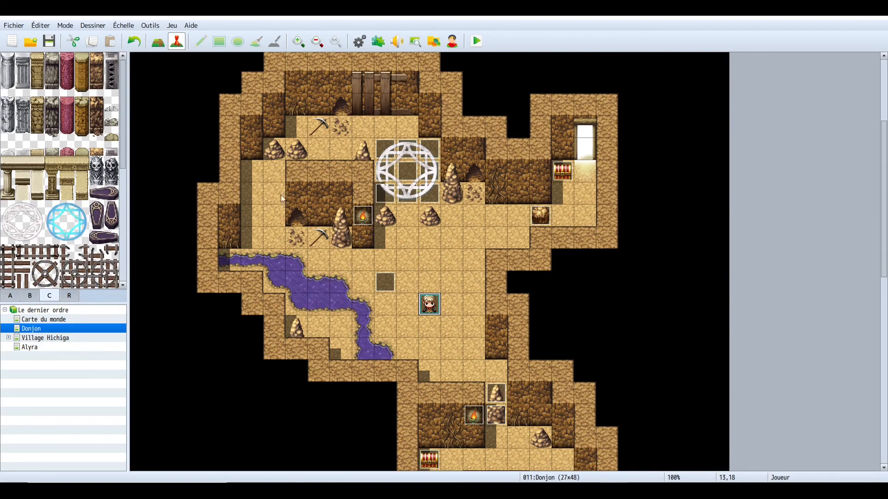
pyautogui.moveTo(434, 316); pyautogui.dragTo(402, 268)
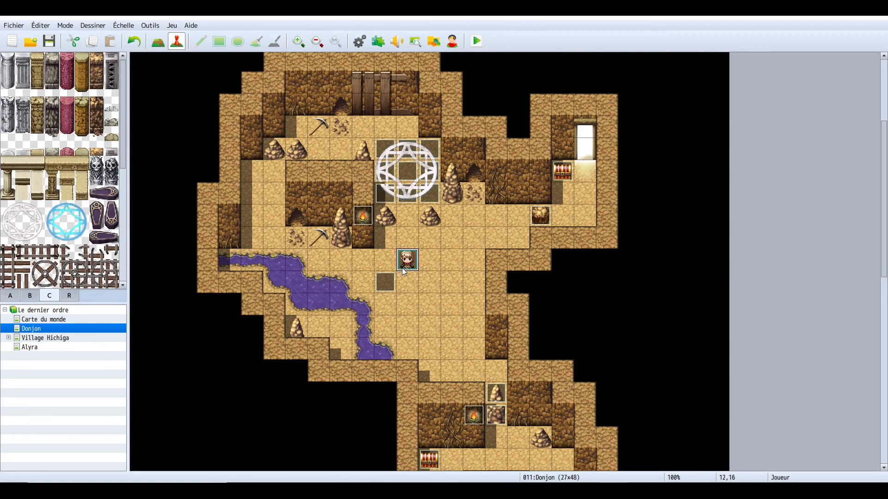